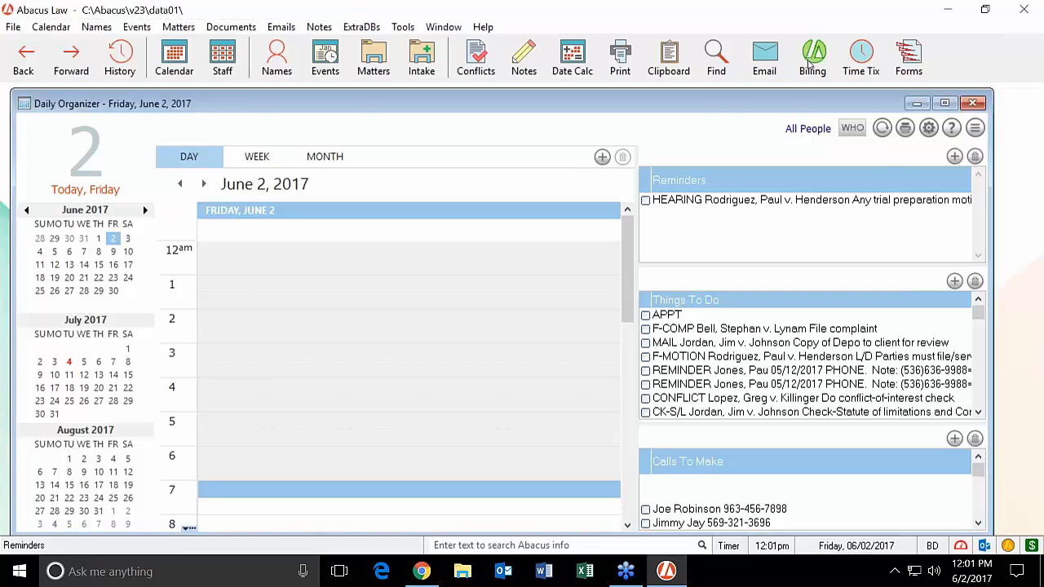
click(811, 61)
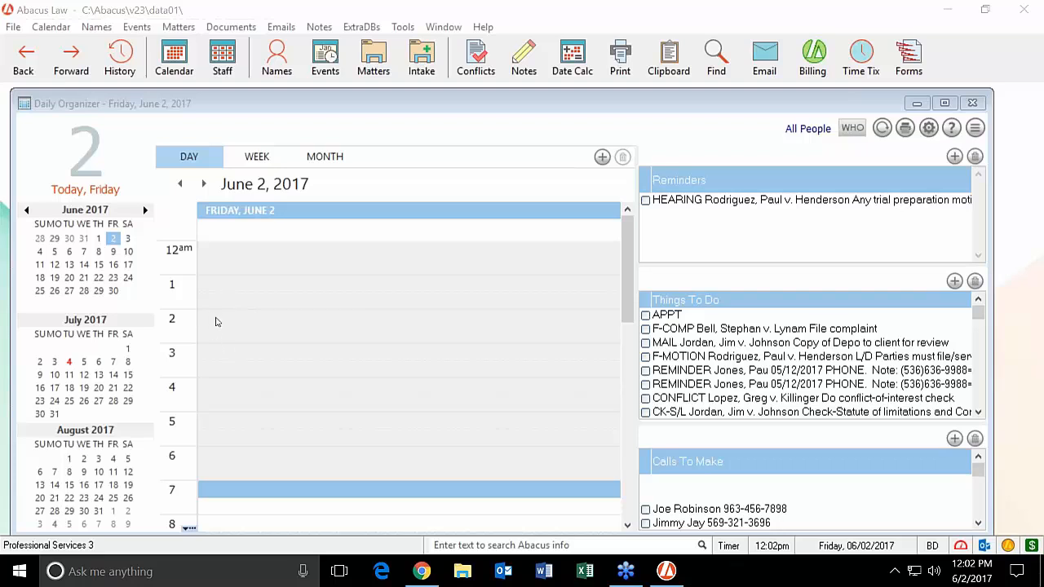
- Start adding events from the PI CASE rule in the 2 AM slot of June 2, 2017, and discard the new event
click(218, 320)
right_click(218, 320)
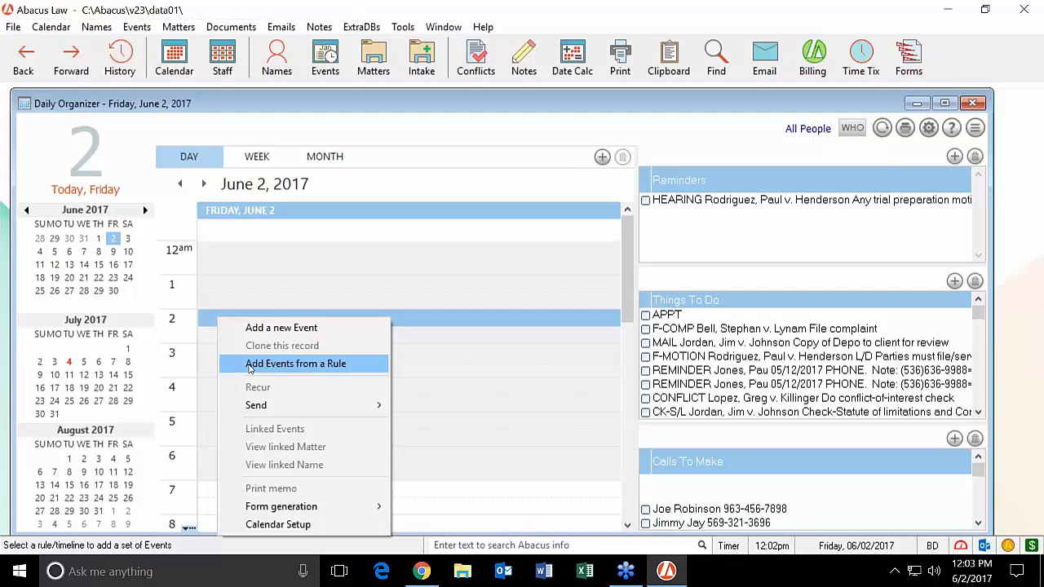
click(250, 366)
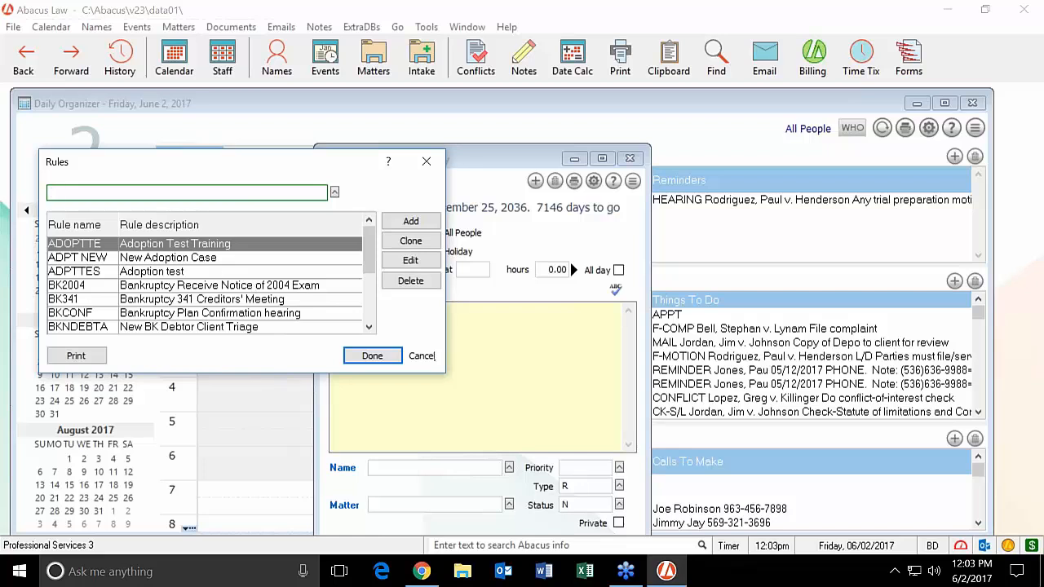
text(pi)
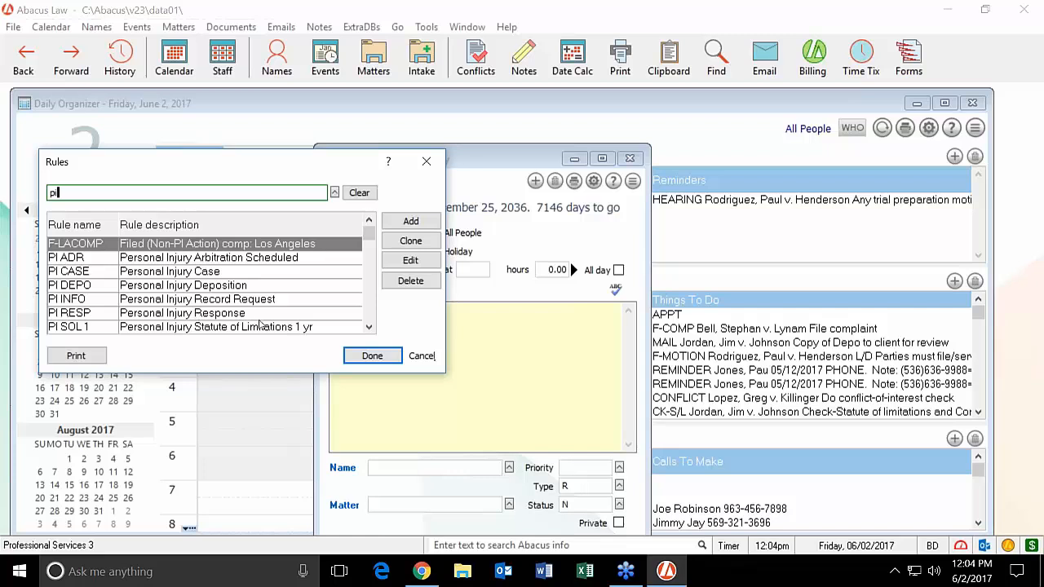
click(237, 274)
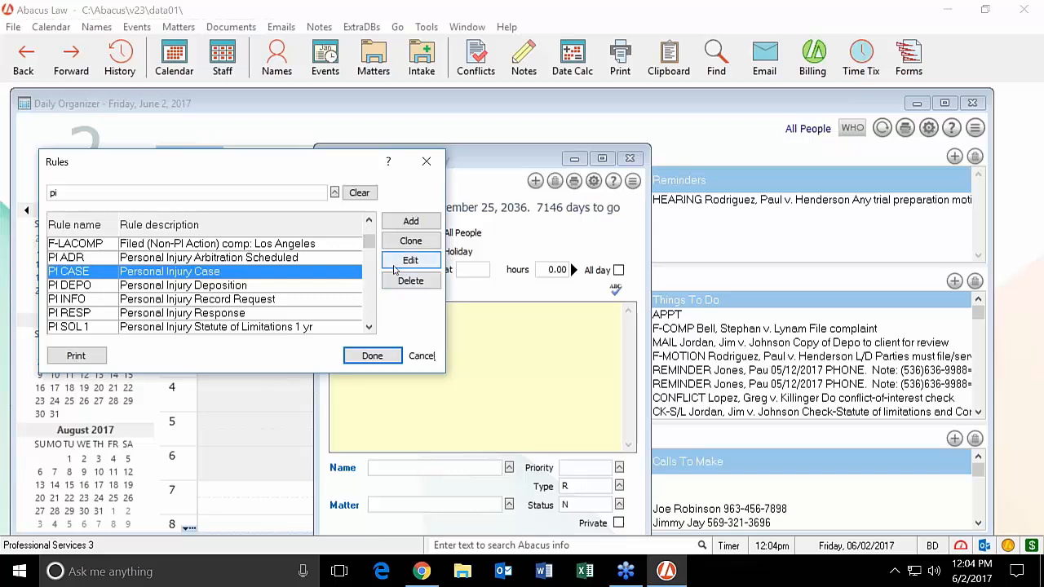
click(359, 362)
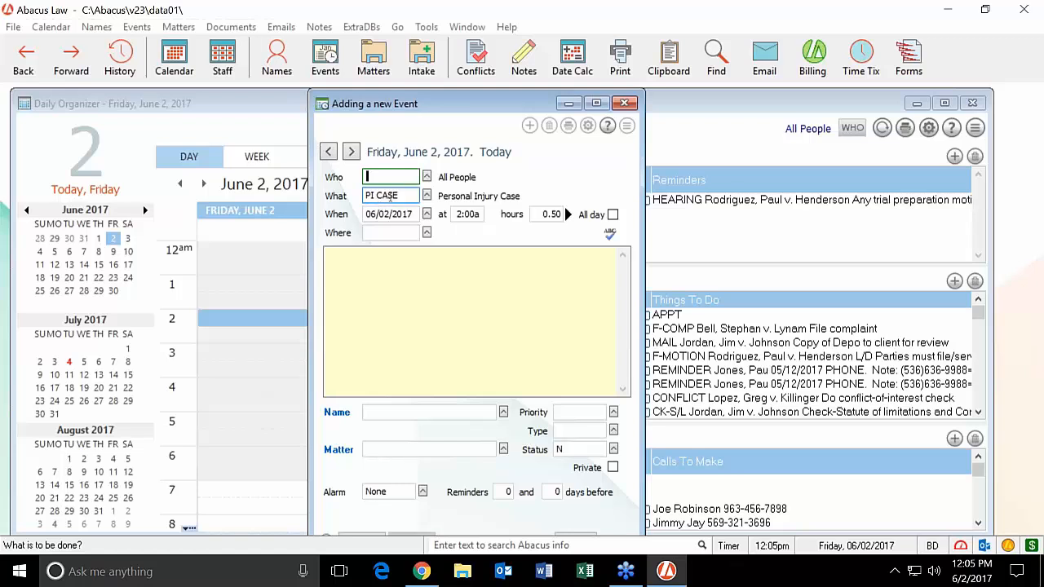
click(625, 105)
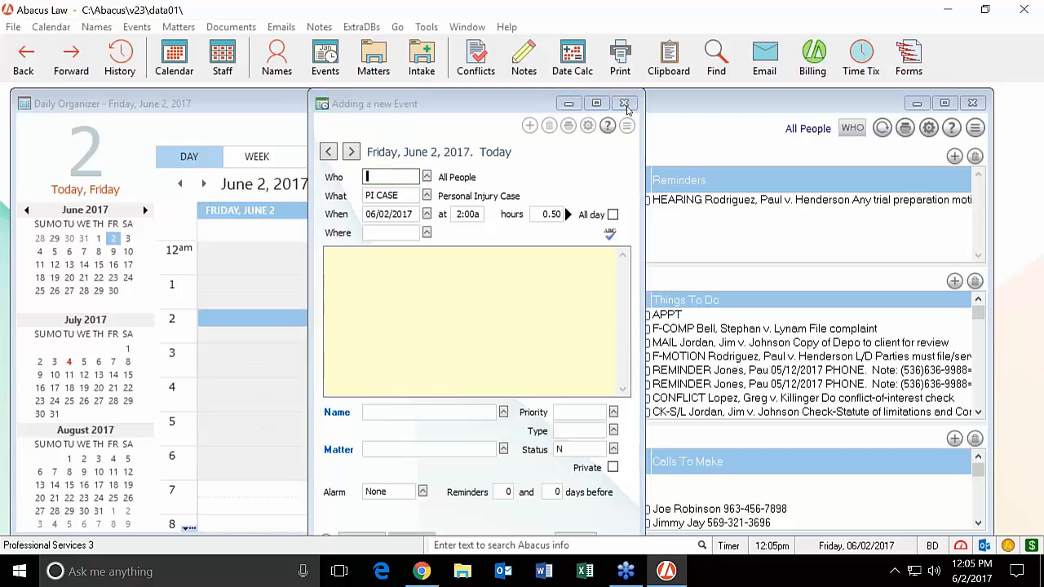
click(527, 318)
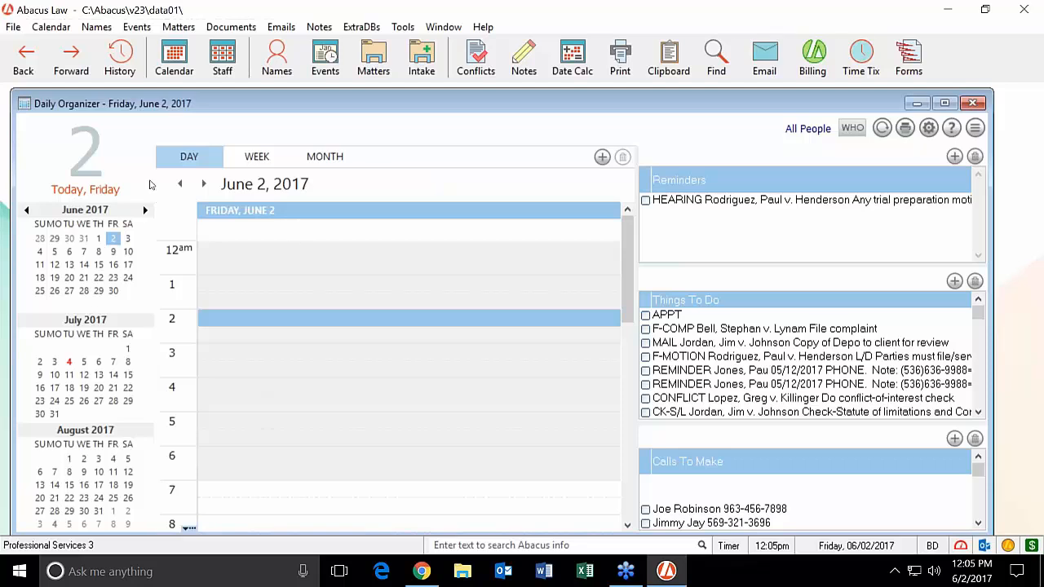
- Open the calendar rules setup and find the PI CASE rule by filtering the list for "pi"
click(13, 27)
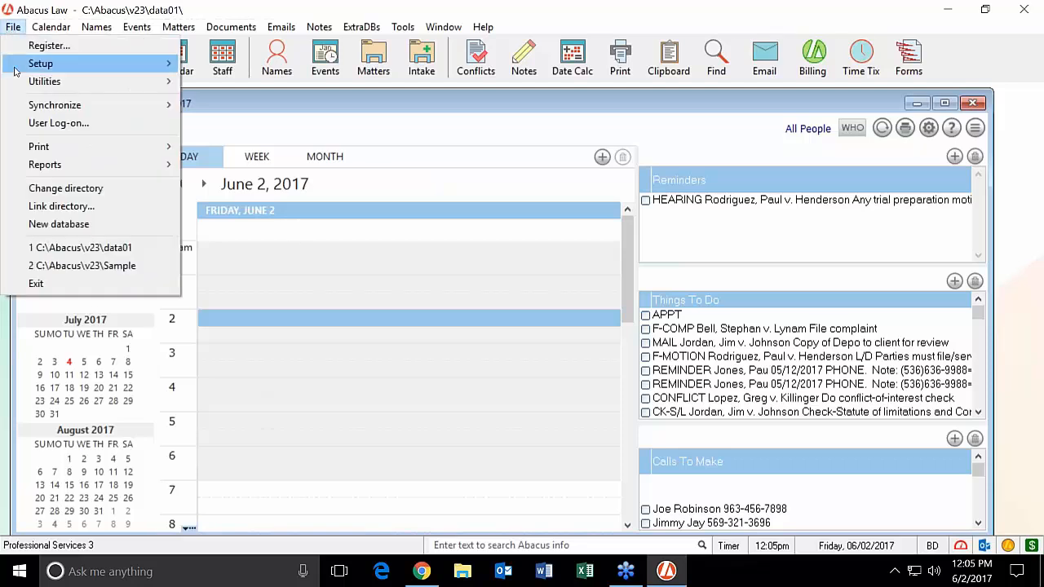
mouse_move(14, 69)
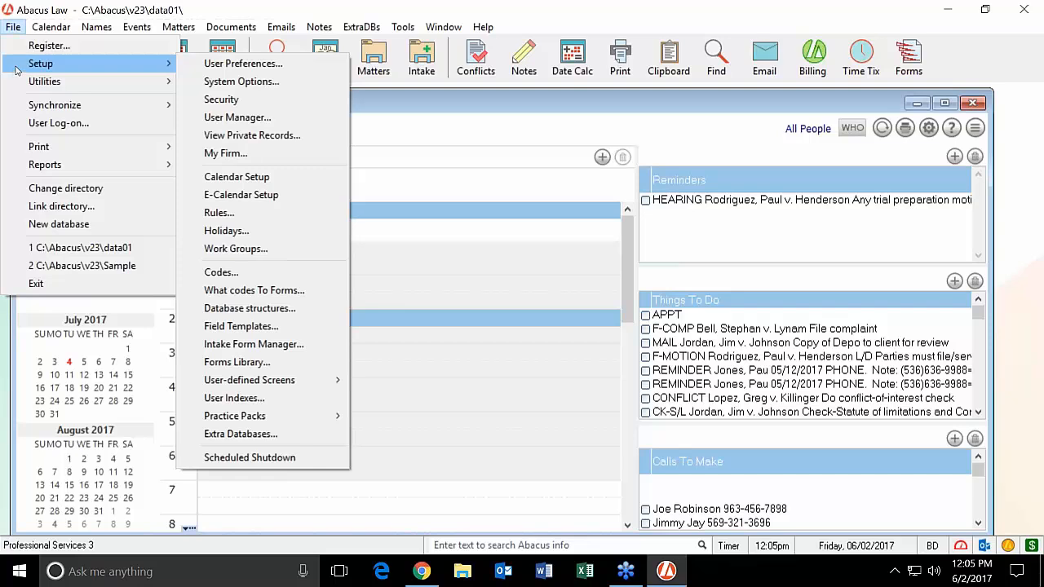
click(214, 213)
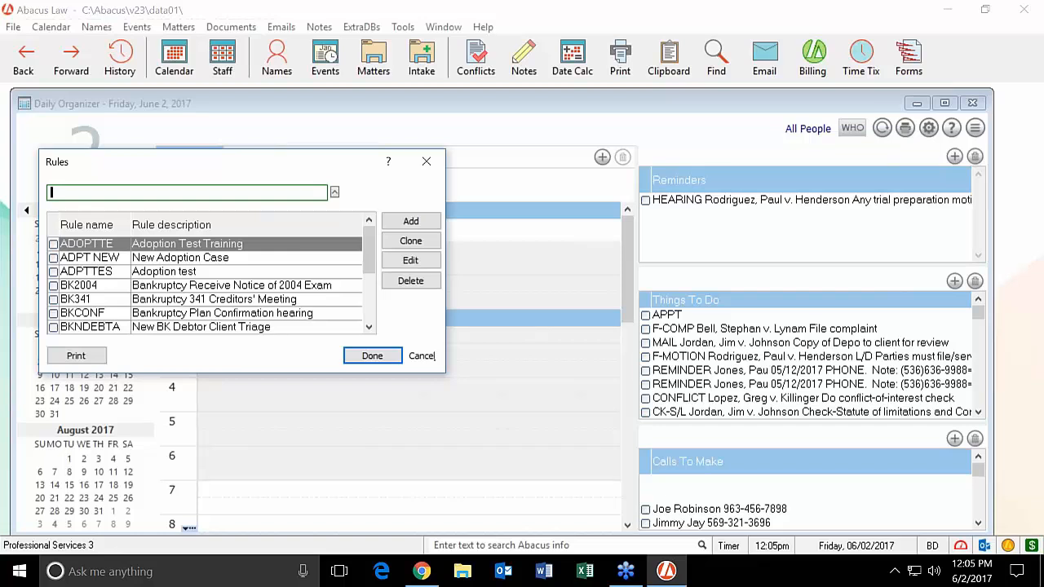
text(pi)
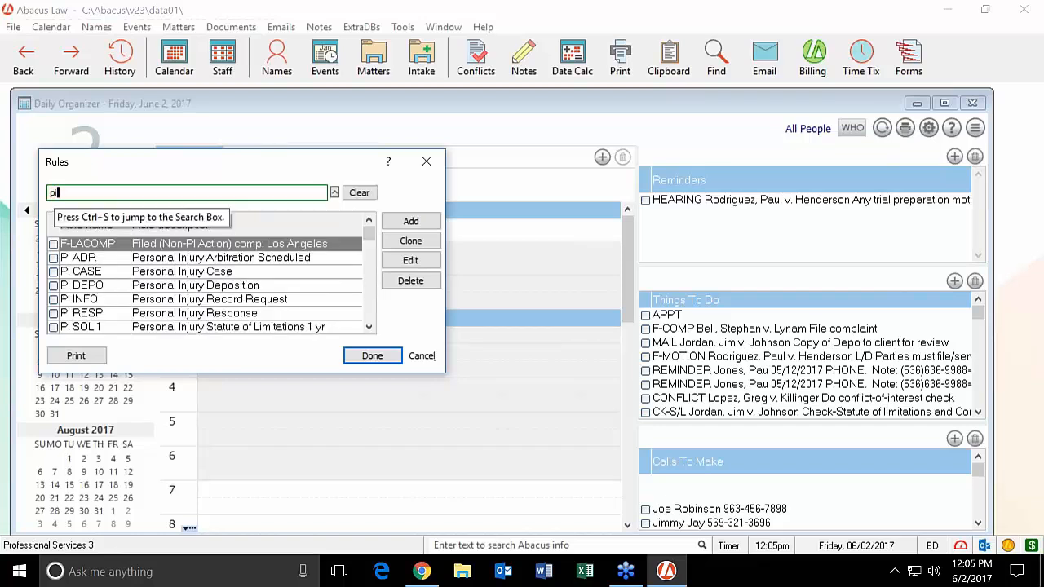
click(177, 276)
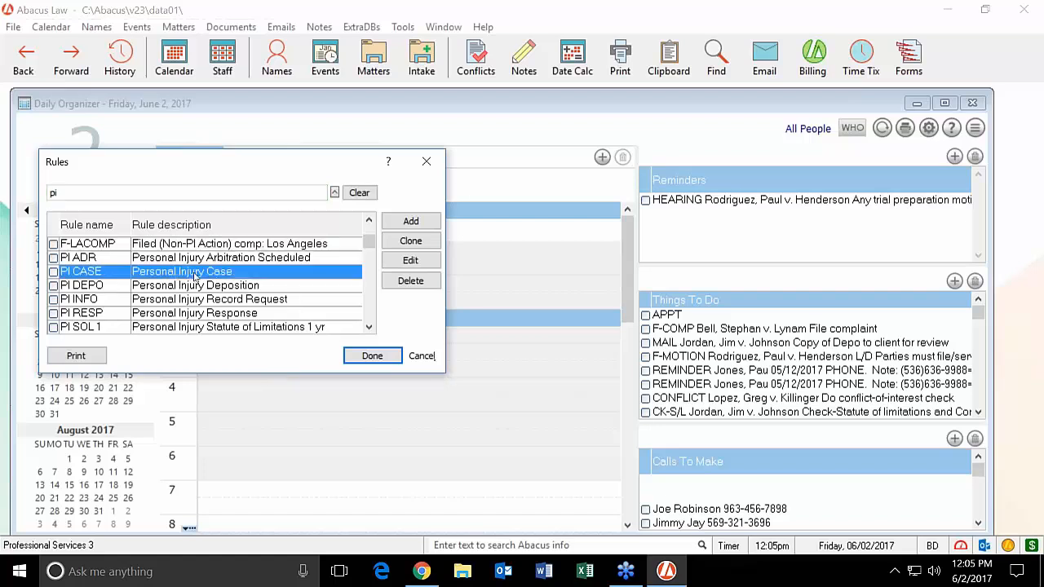
- Examine the event sequence, intervals and relative events defined in the PI CASE rule, and close it
double_click(297, 276)
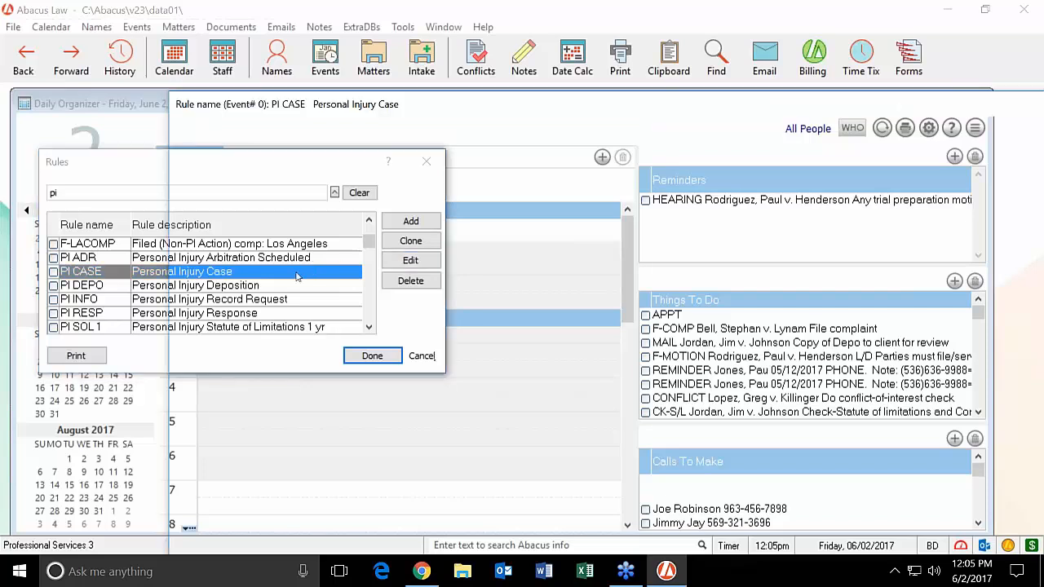
drag(332, 111, 221, 117)
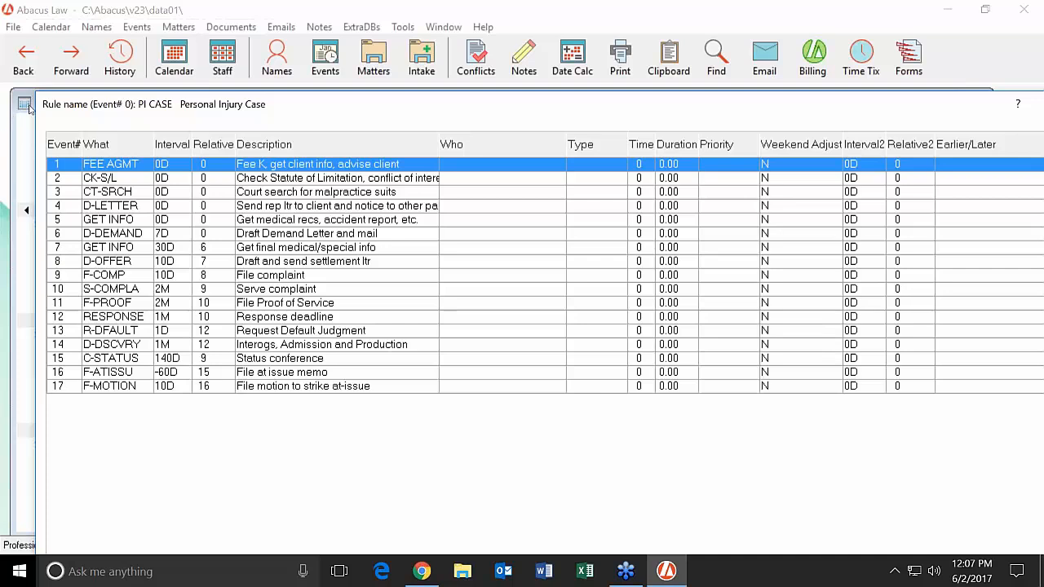
drag(38, 104, 125, 154)
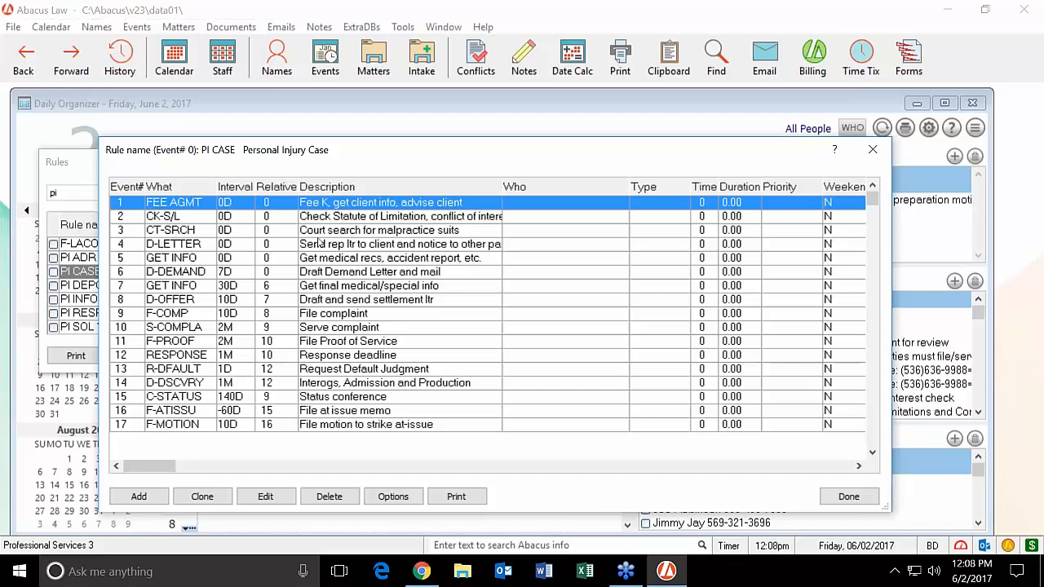
click(872, 149)
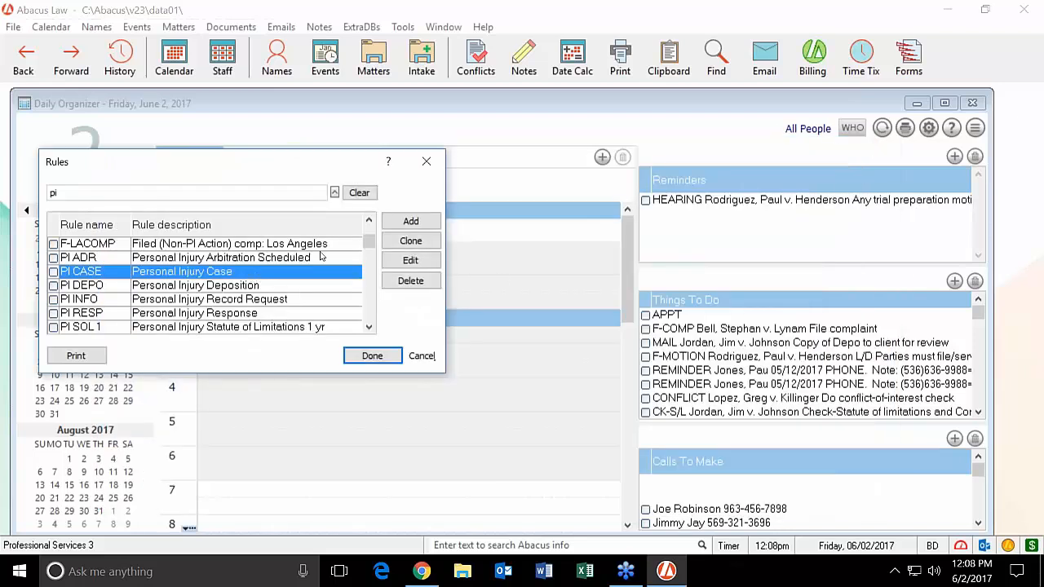
- Clone the PI CASE rule as PITEST with the description "PI Testing" and close its event list
click(411, 243)
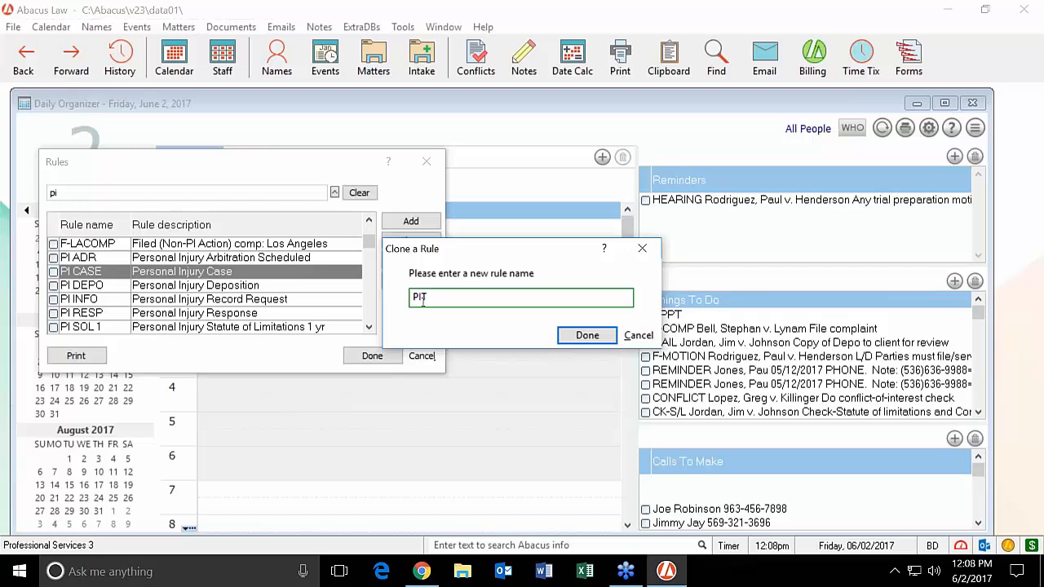
text(PITEST)
click(568, 336)
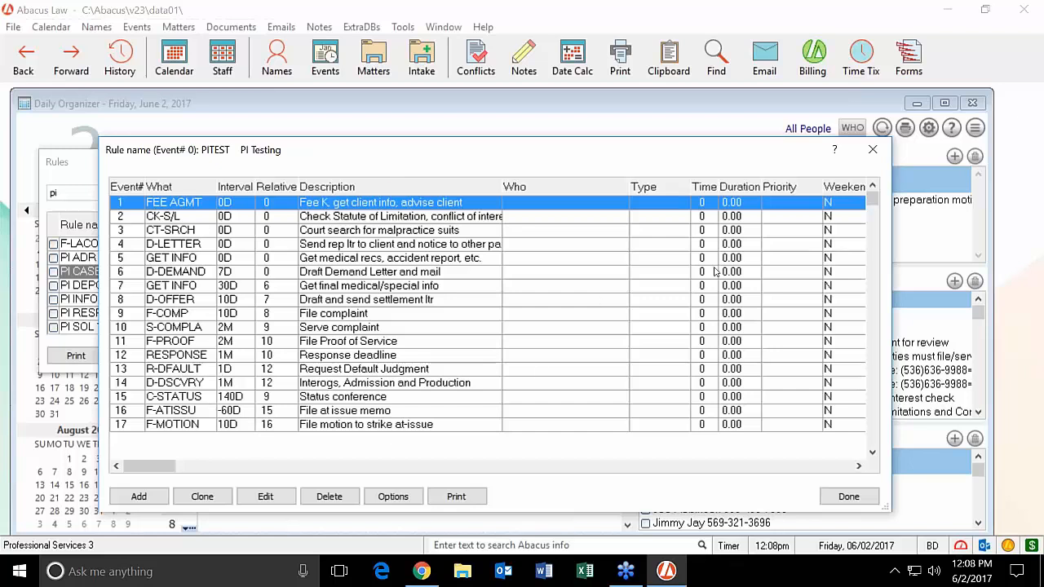
click(872, 151)
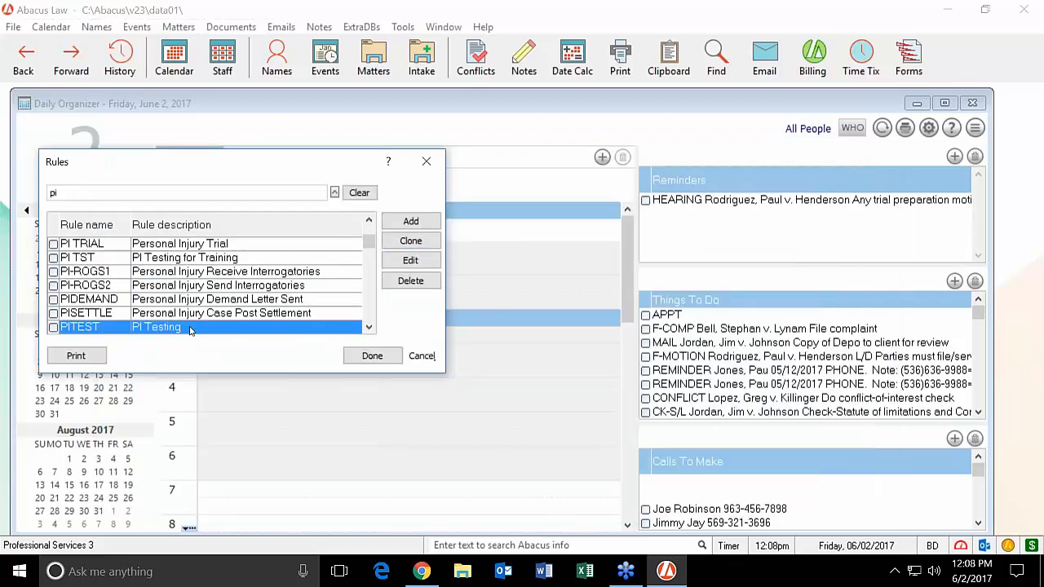
- Delete the cloned PITEST rule from the rules list
click(407, 278)
click(245, 262)
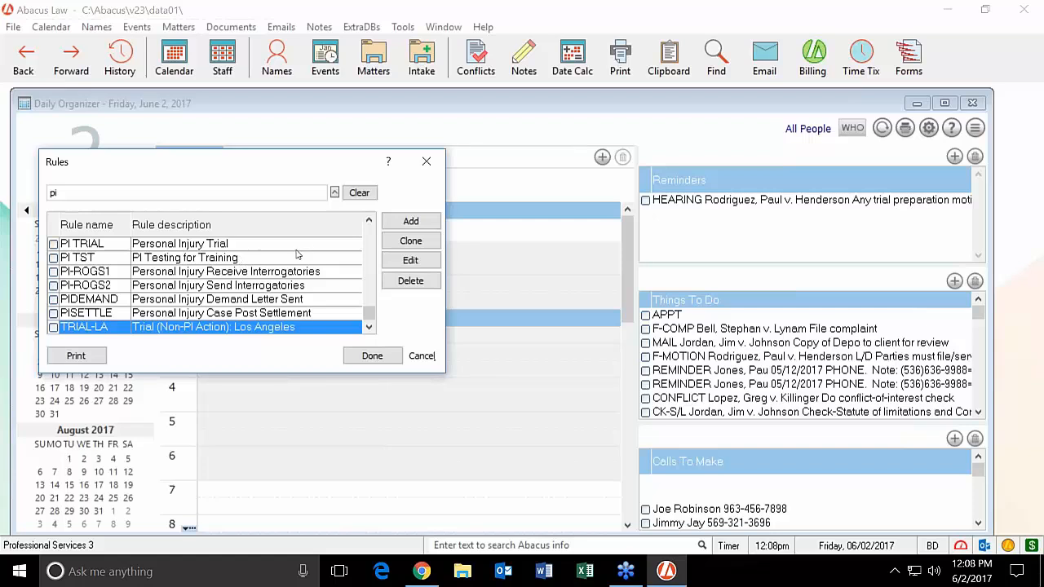
- Select the PI CASE rule again and clone it under the name PITEST with the description "PI Testing"
click(368, 220)
click(368, 220)
click(369, 220)
click(368, 220)
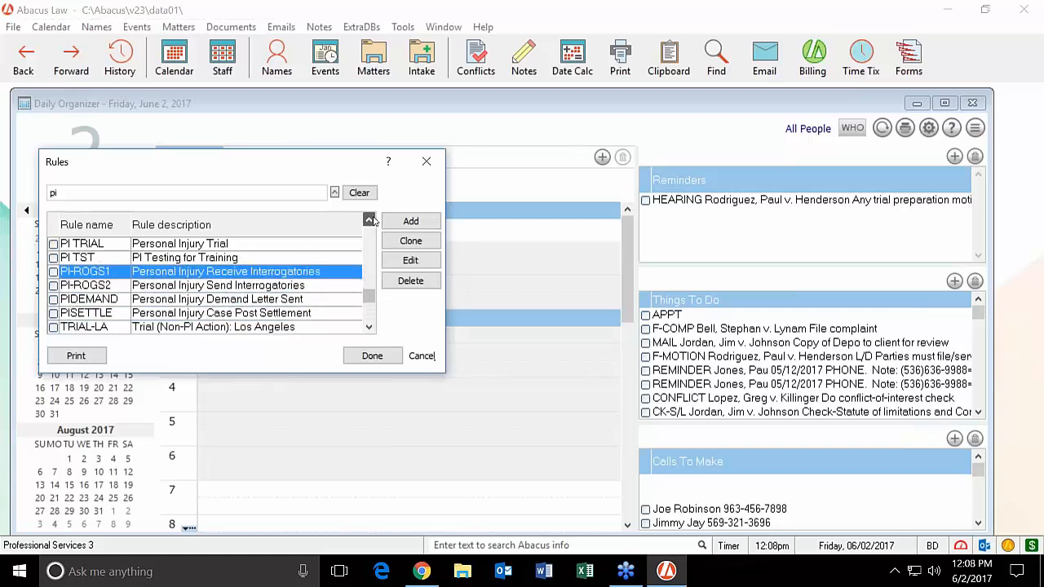
click(373, 220)
click(205, 196)
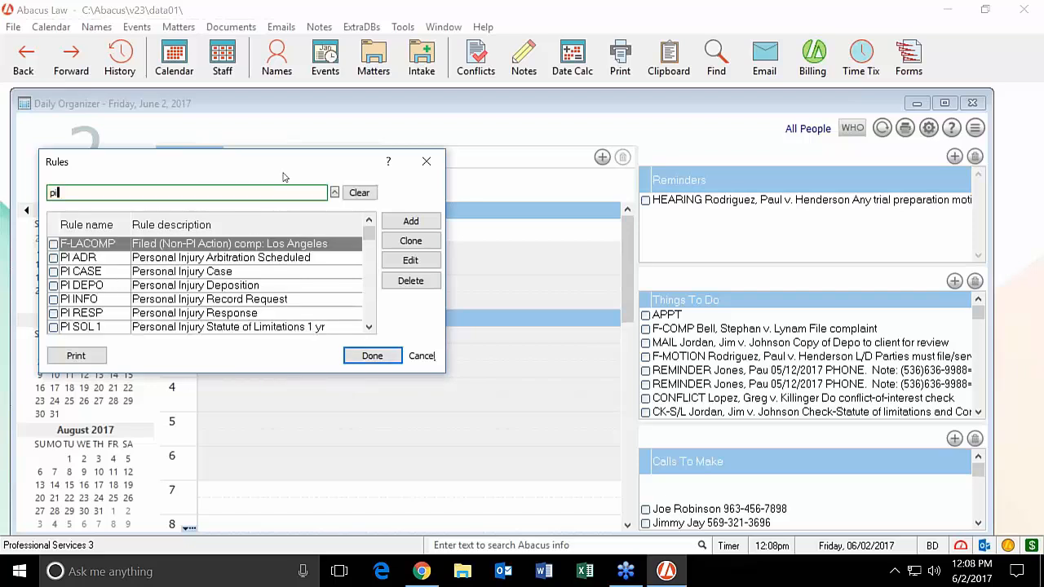
click(231, 272)
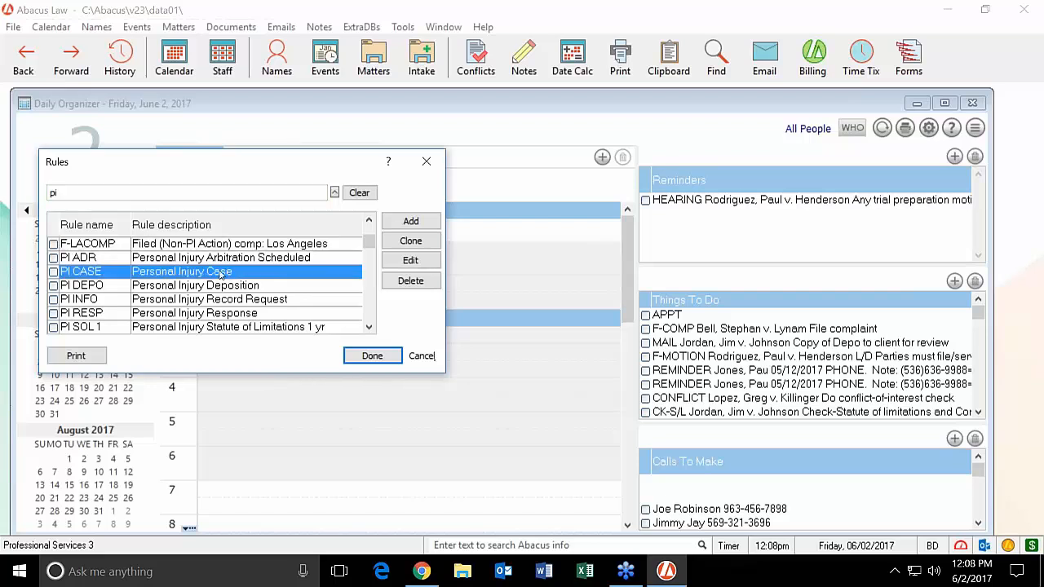
click(396, 241)
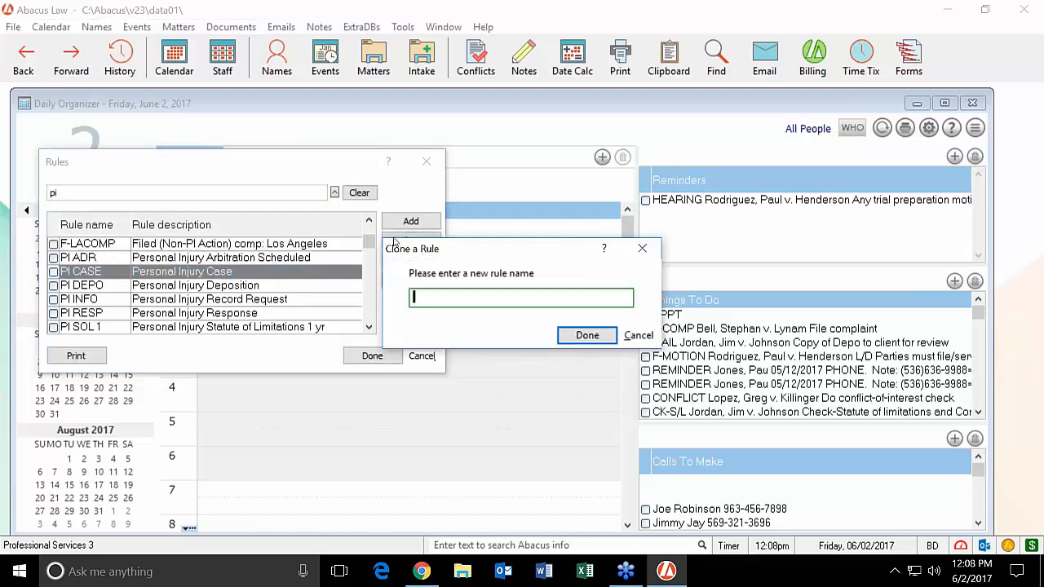
text(PIT)
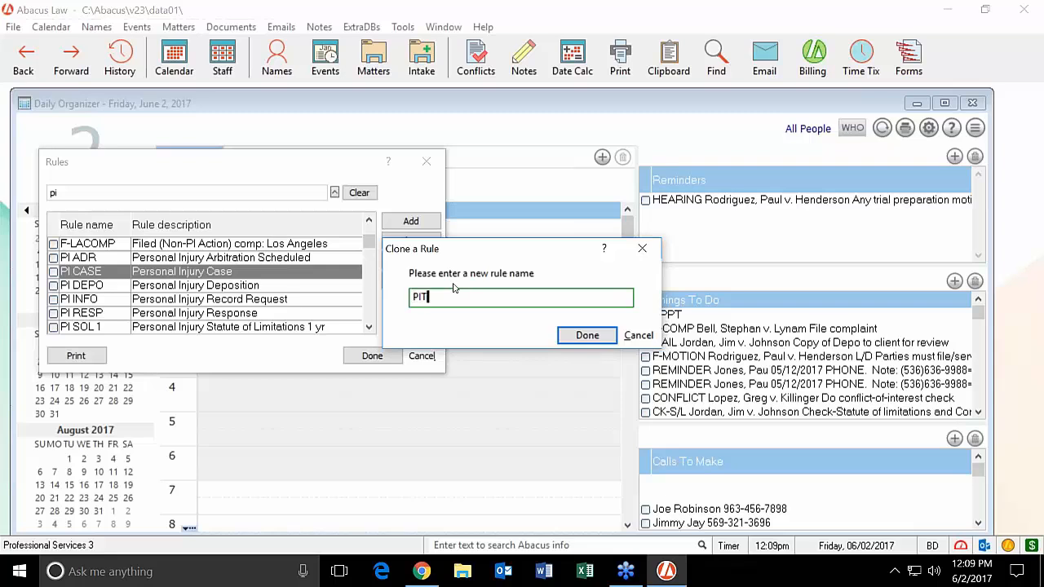
text(EST)
click(594, 336)
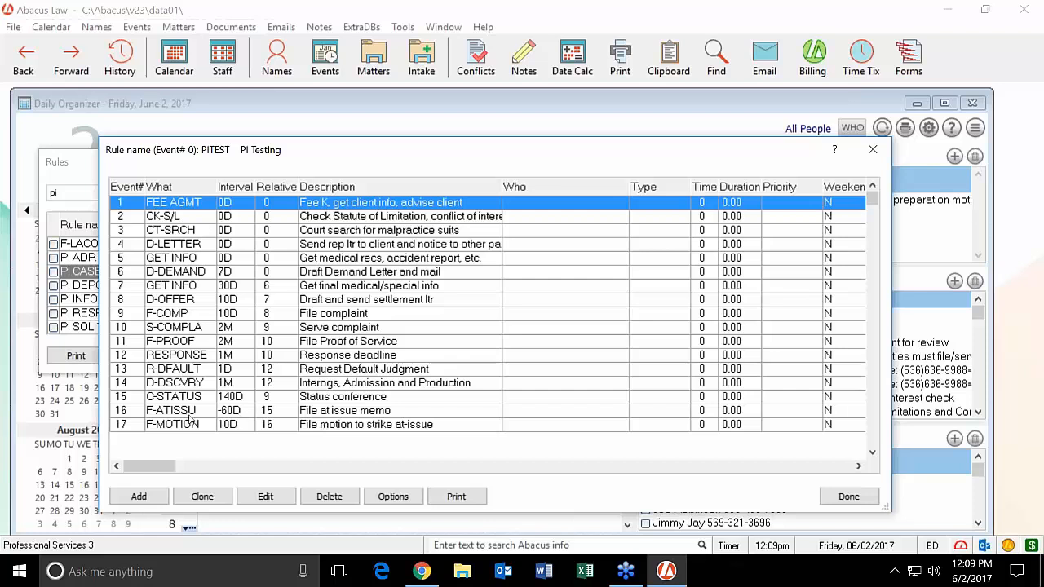
- Start a new event in the PITEST rule and search its valid WHAT entries for "remi"
click(147, 500)
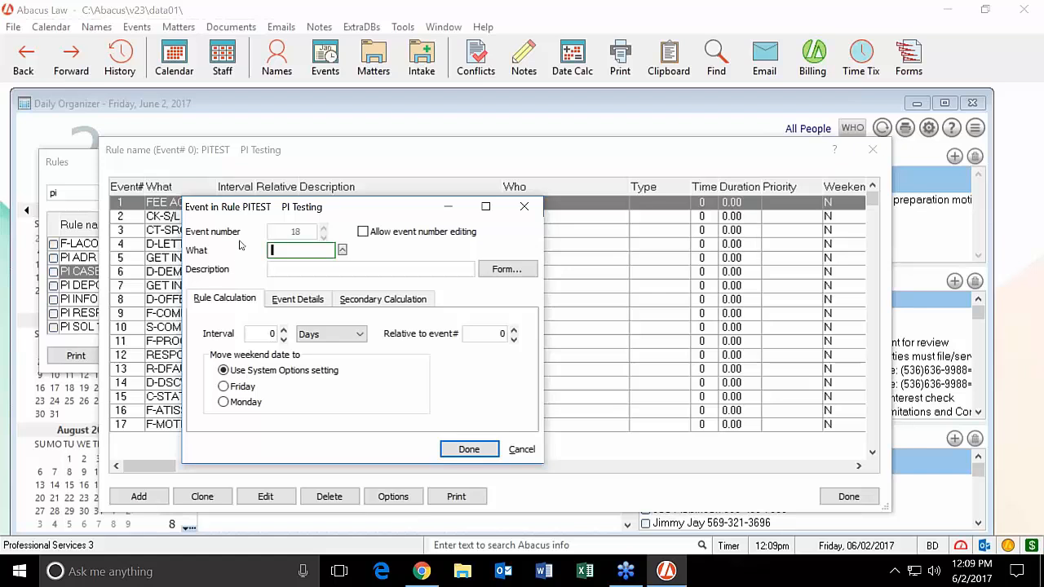
drag(271, 209, 592, 203)
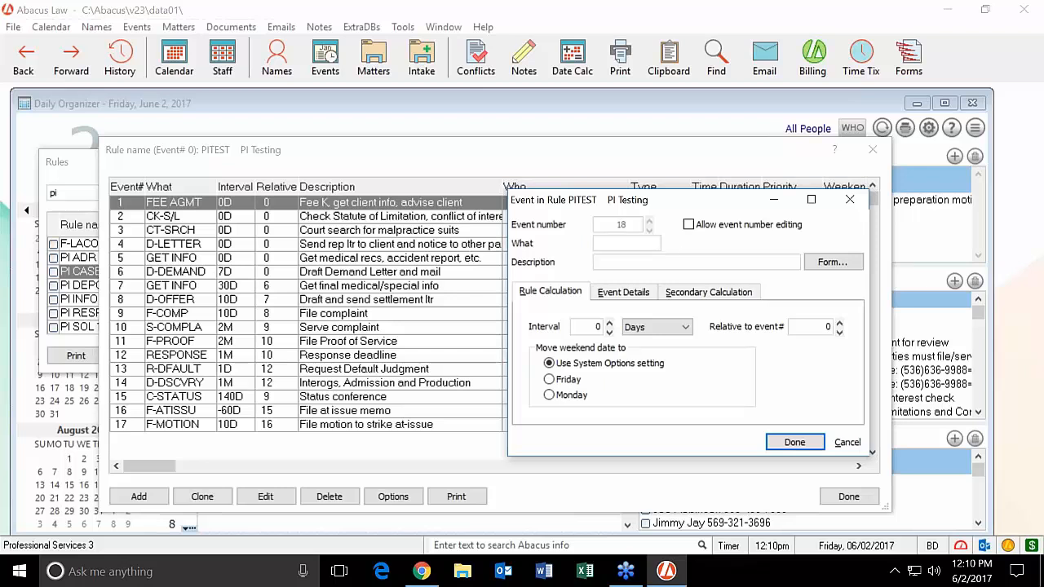
click(668, 243)
text(re)
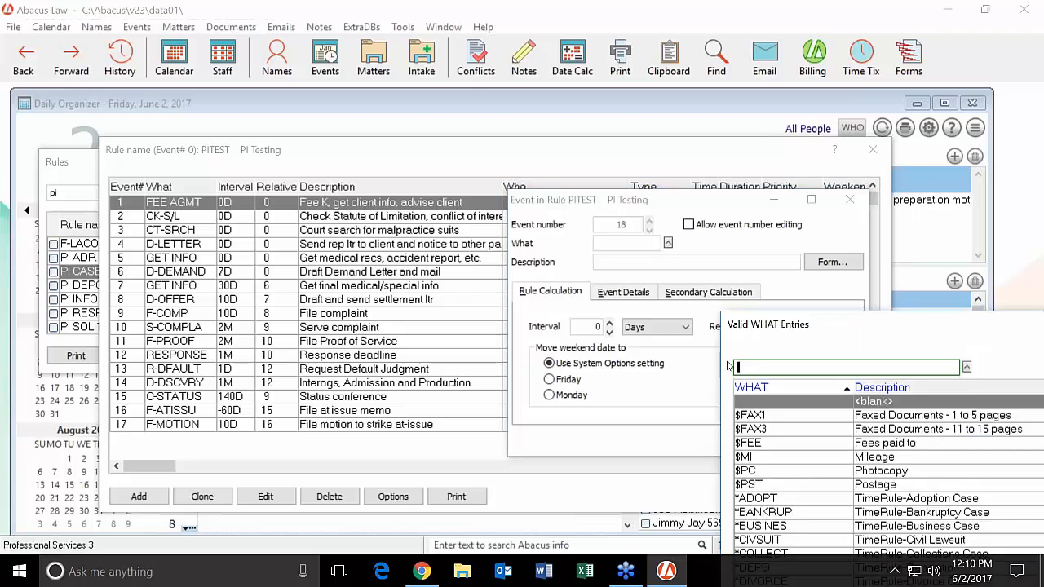
text(m)
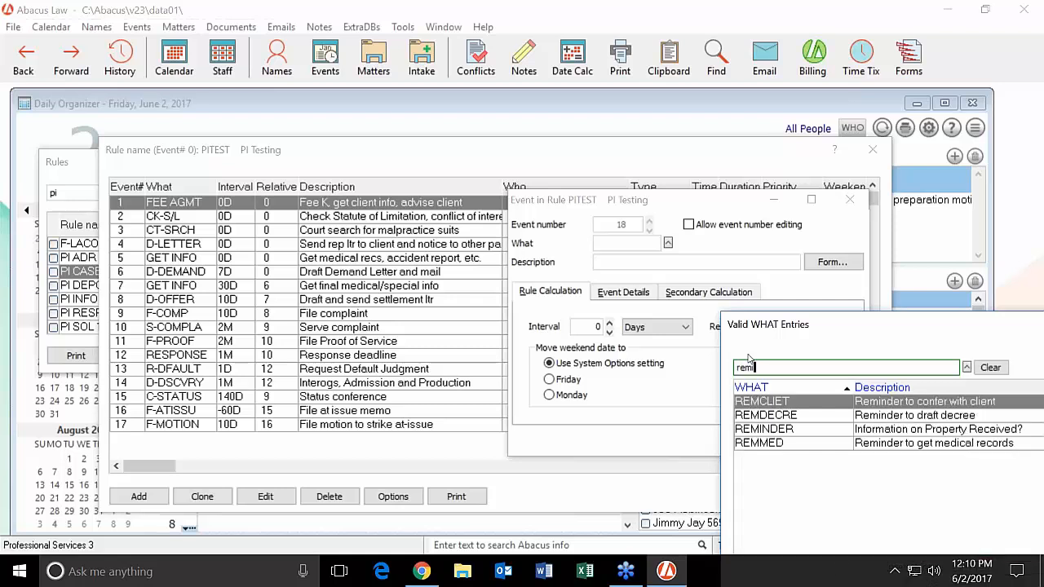
text(inder)
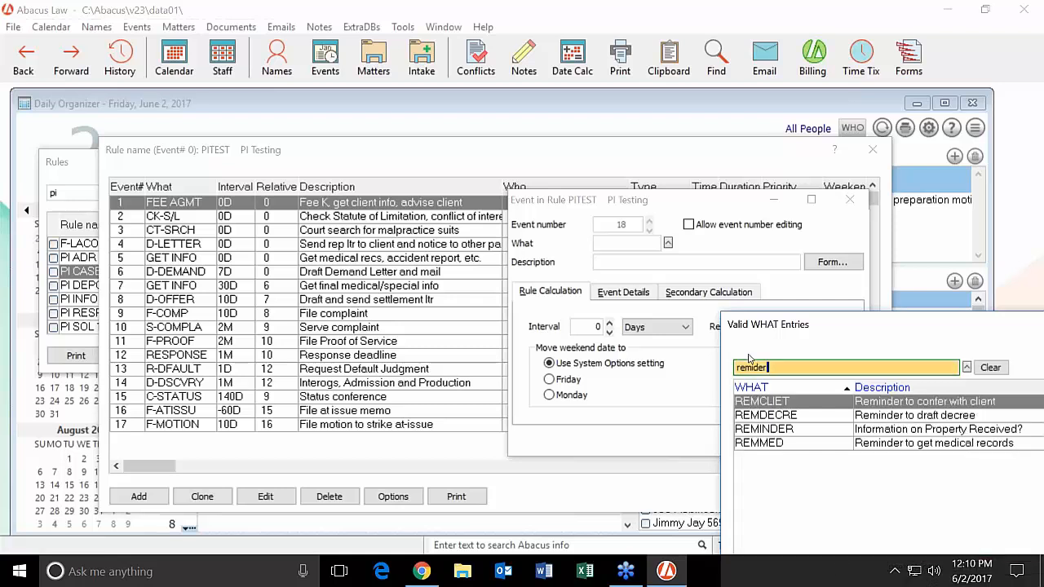
key(BackSpace)
key(BackSpace)
key(BackSpace)
key(BackSpace)
key(BackSpace)
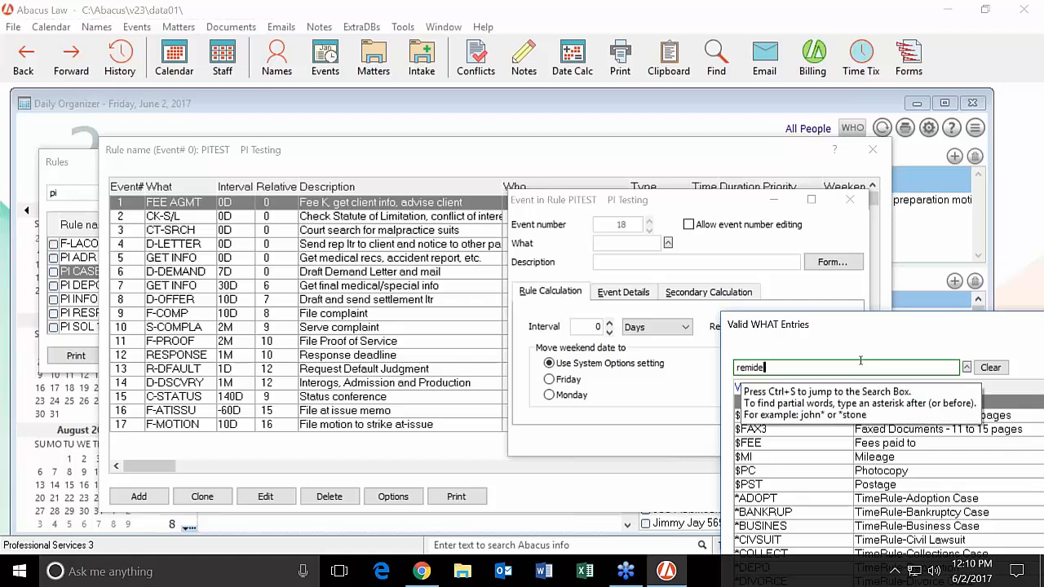
text(in)
key(BackSpace)
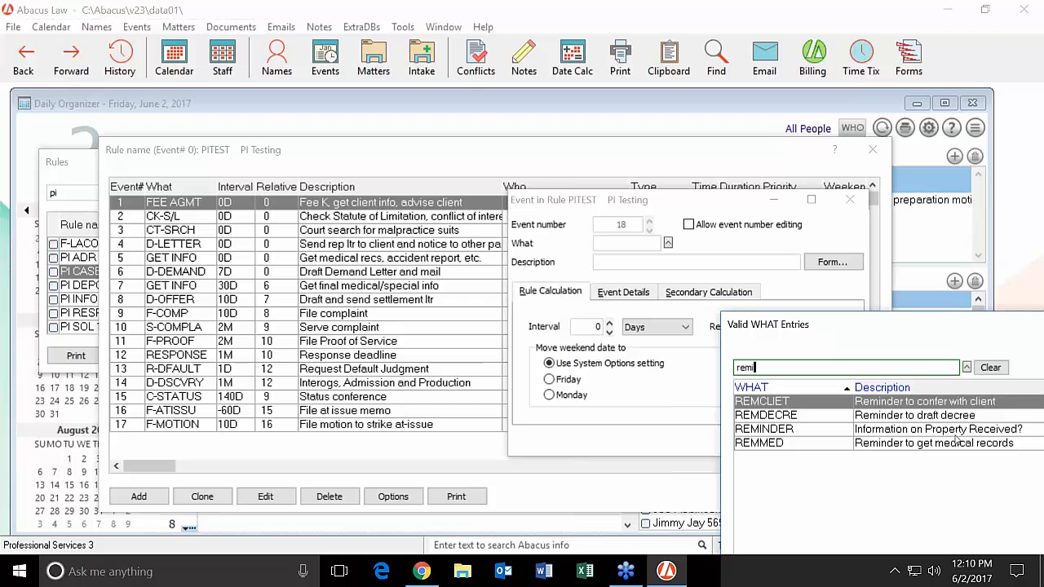
drag(869, 336, 296, 303)
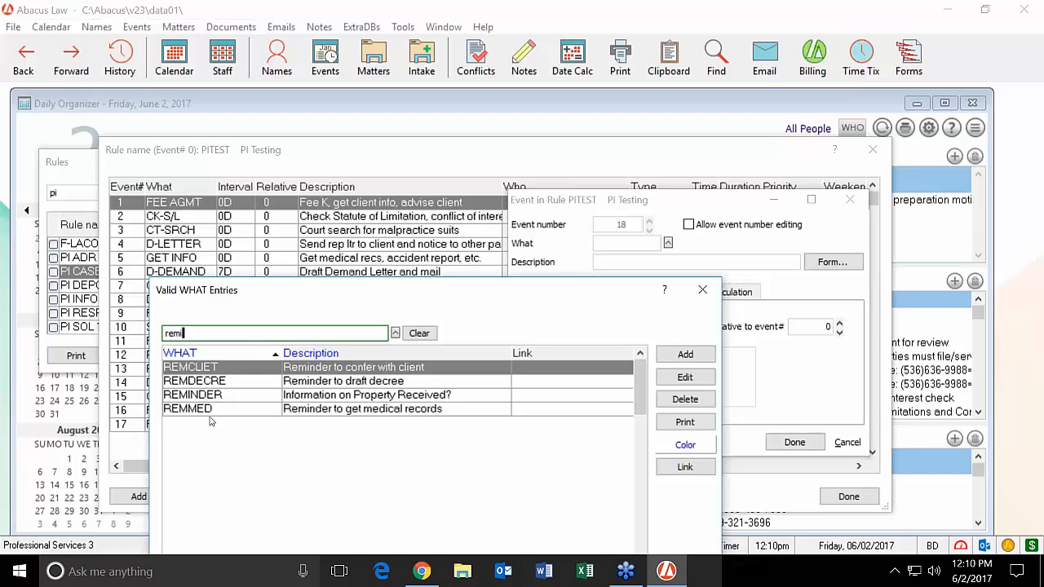
- Pick the REMMED code for the new event and fill in its description, "Reminder to get medical records"
click(307, 412)
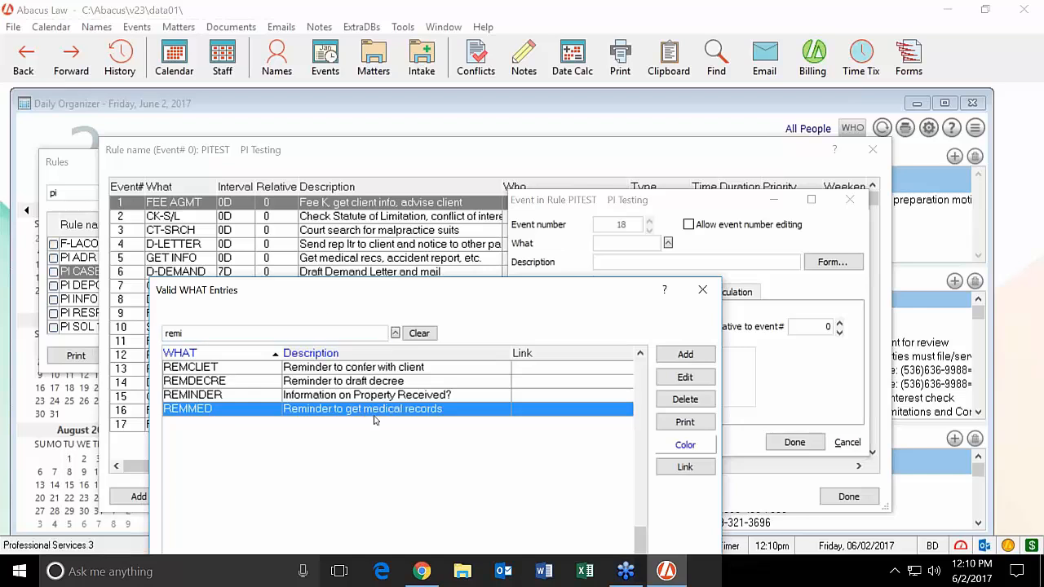
click(700, 357)
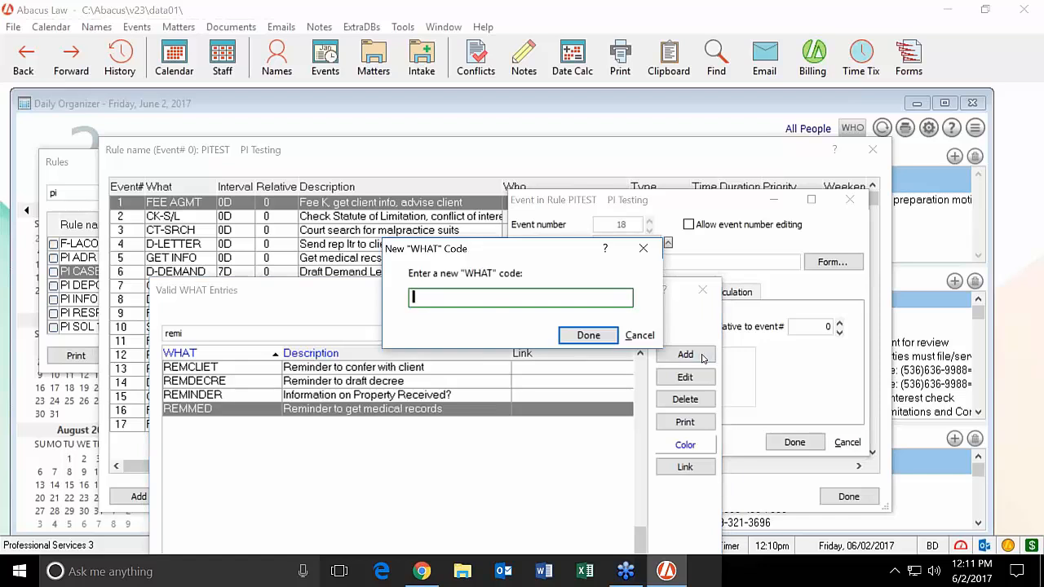
click(639, 336)
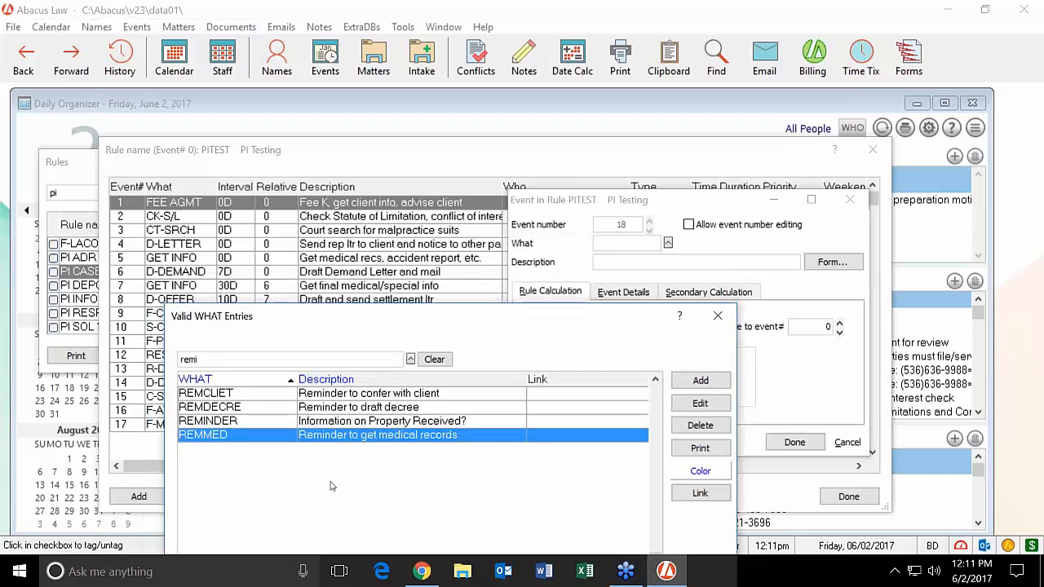
double_click(326, 437)
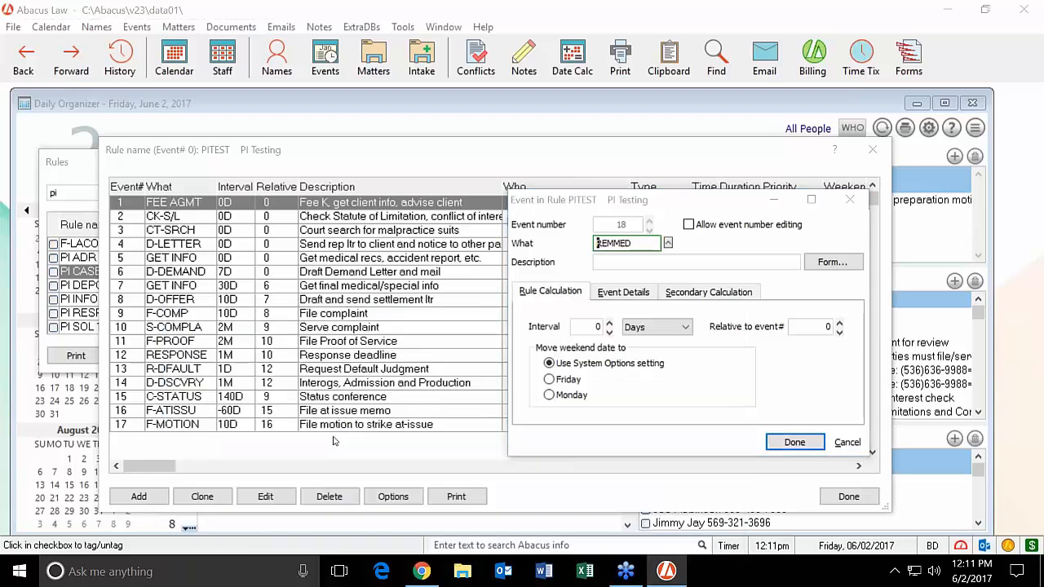
key(Tab)
key(Tab)
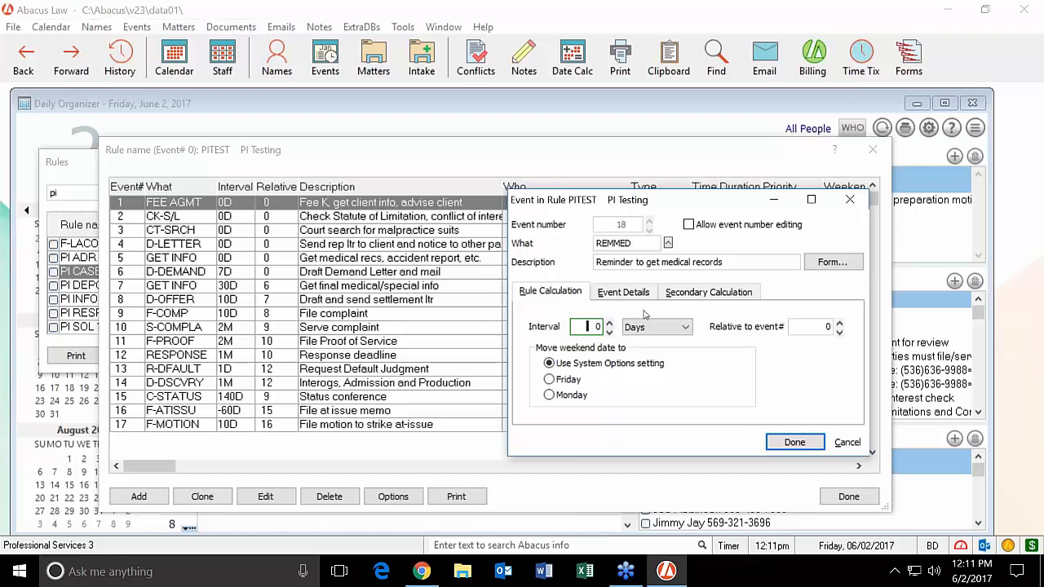
- Set the reminder event to an interval of -5 days relative to event 7 and save it
click(811, 326)
text(7)
key(Tab)
click(587, 326)
double_click(597, 327)
text(-5)
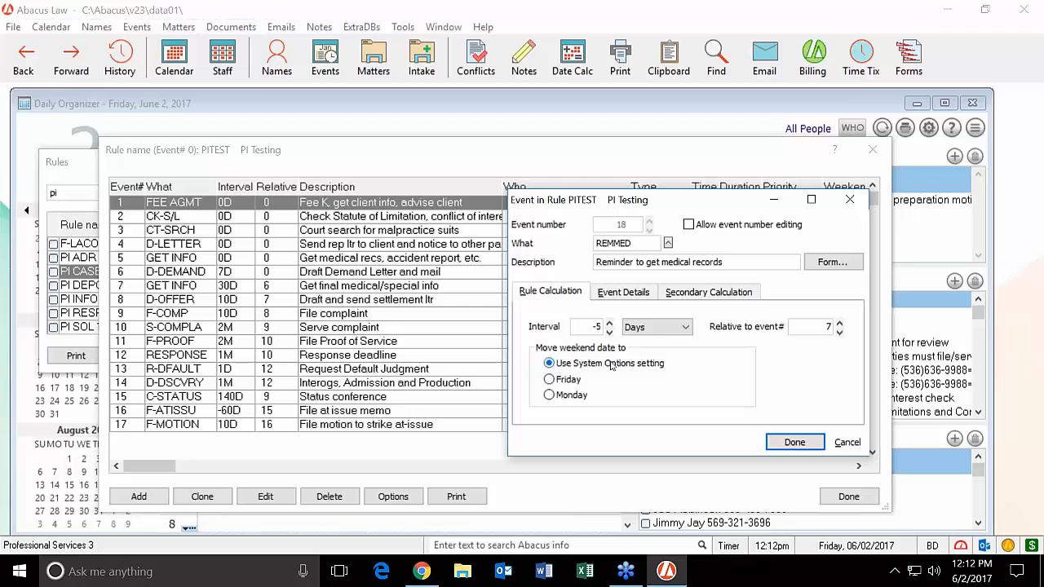
click(793, 442)
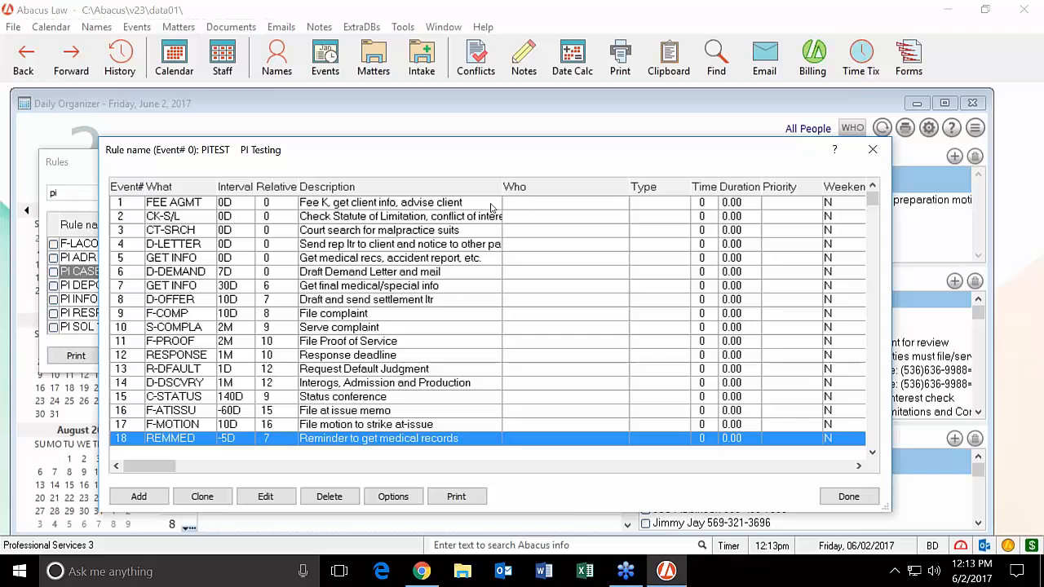
- Open the event details of event 1, FEE AGMT, and look through the valid Who codes without choosing one
click(546, 209)
double_click(546, 209)
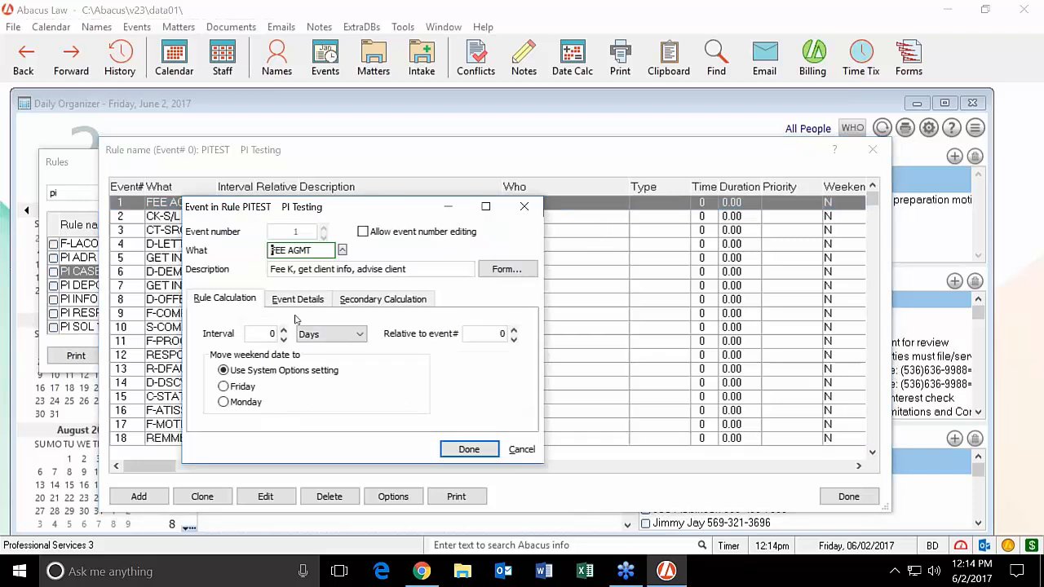
click(296, 300)
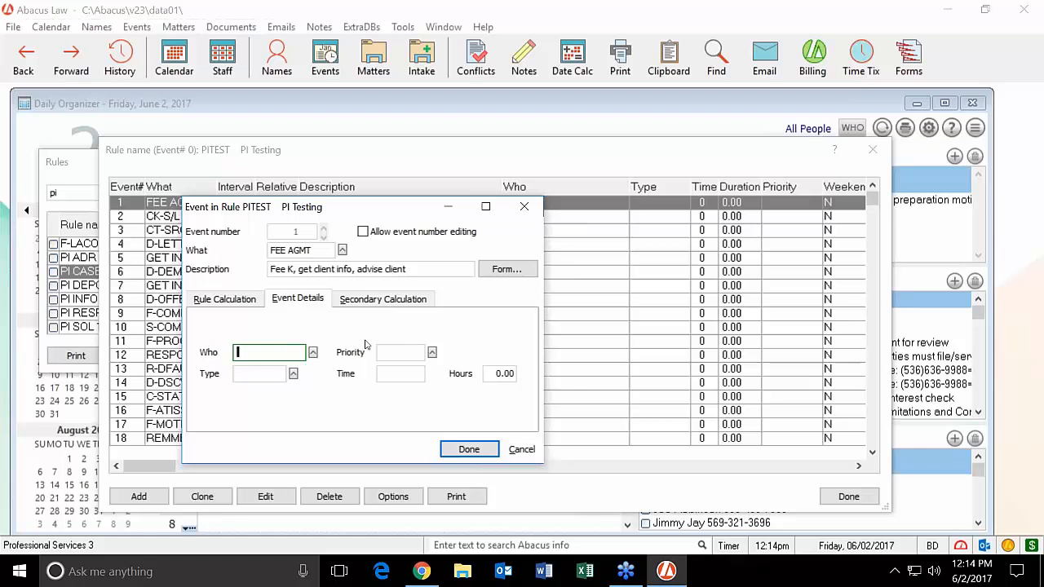
click(312, 352)
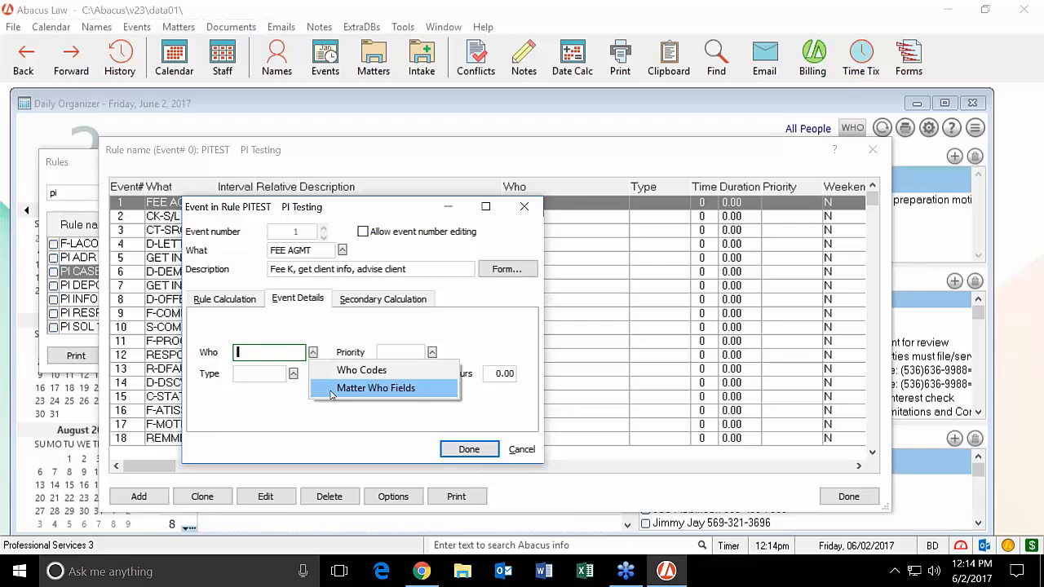
click(337, 372)
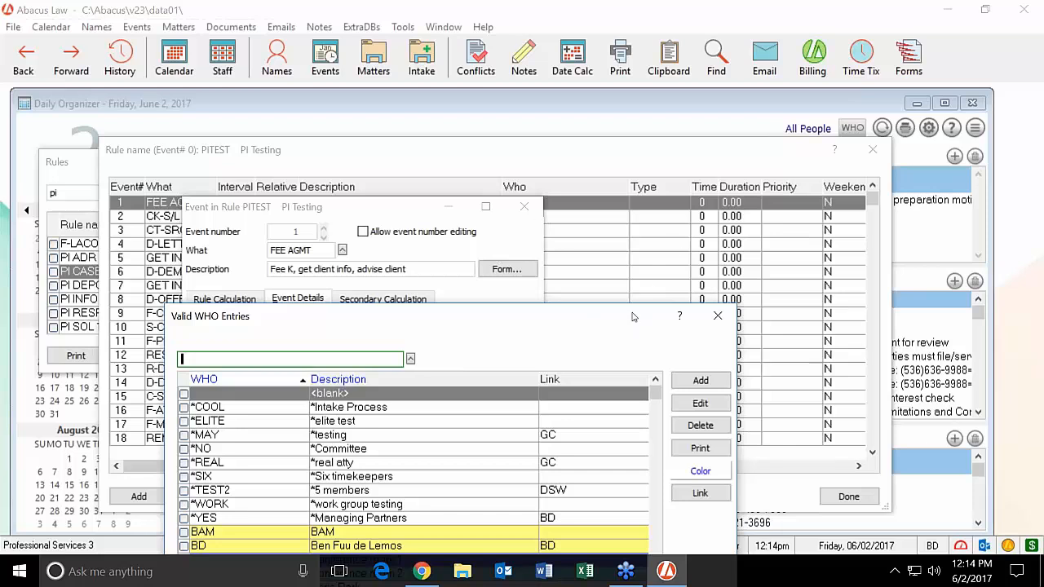
drag(442, 330, 606, 174)
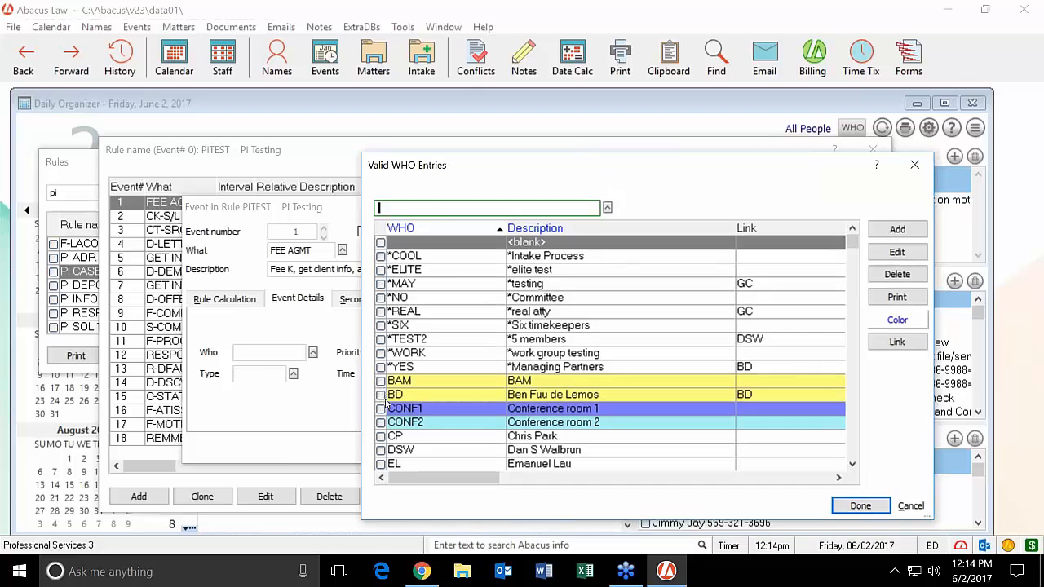
click(911, 505)
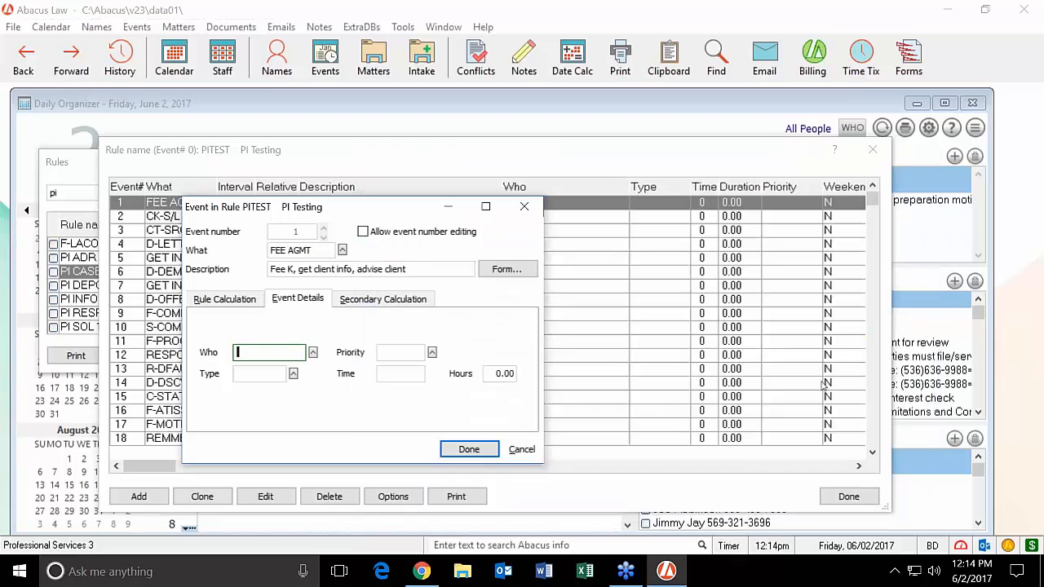
- Look through the matter Who fields available for the FEE AGMT event without choosing one
click(313, 352)
click(357, 388)
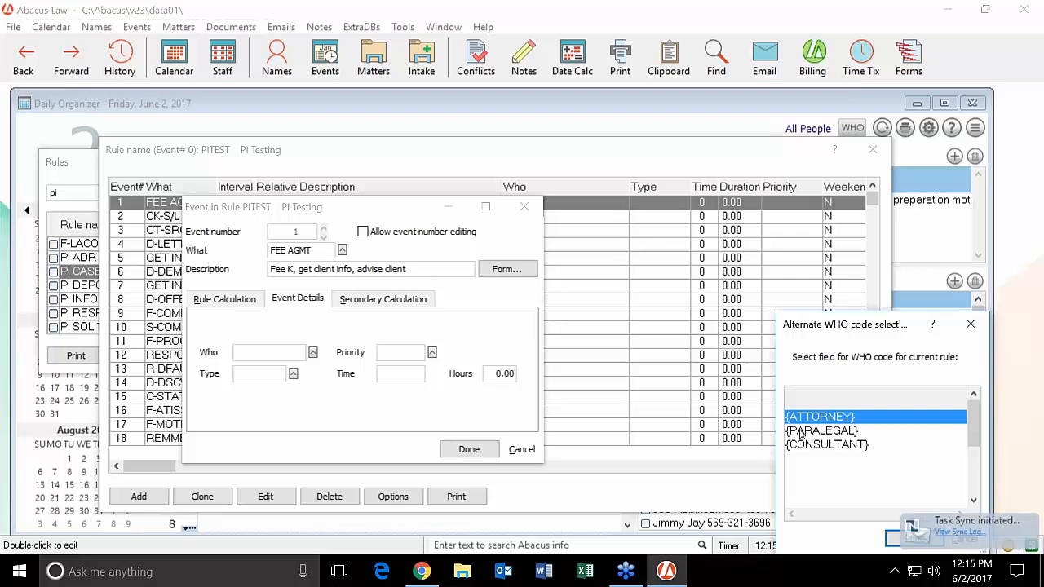
click(971, 324)
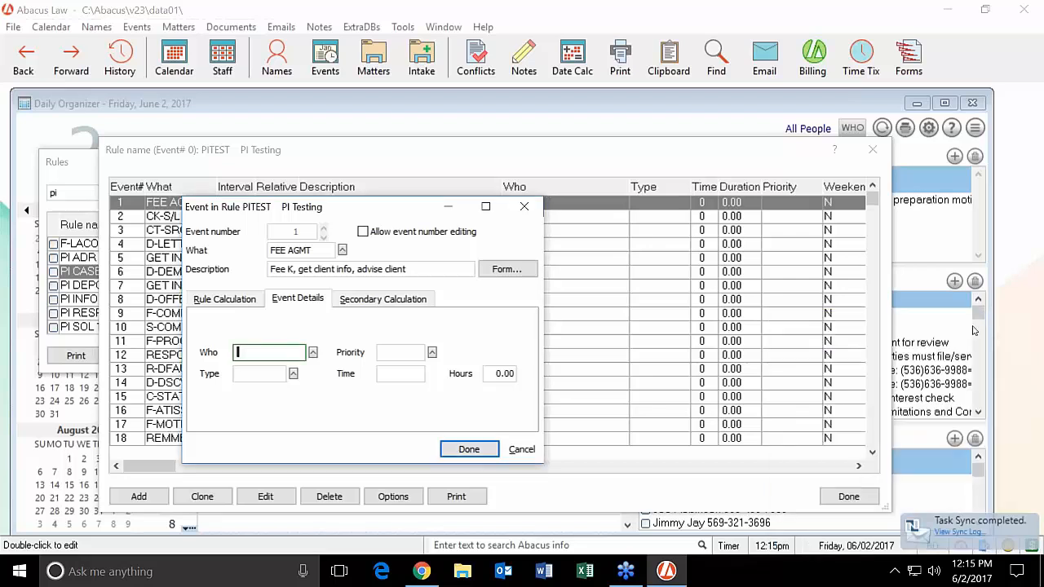
click(313, 353)
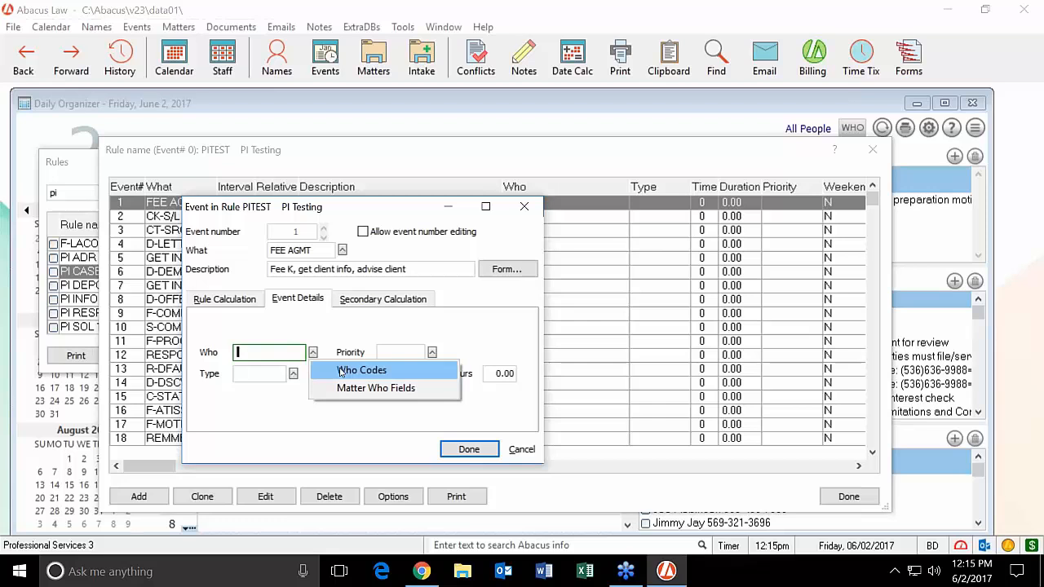
click(519, 446)
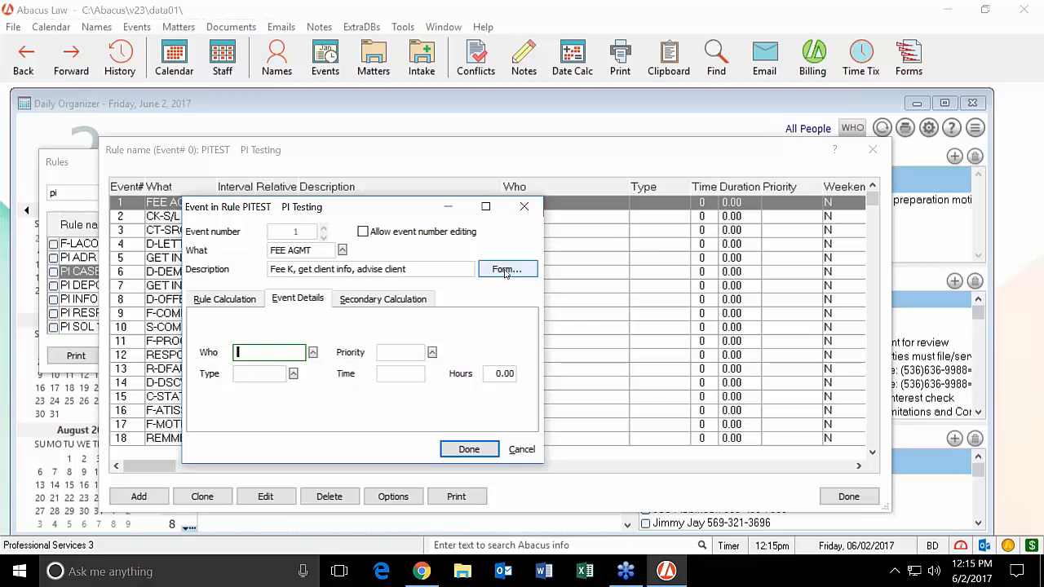
- Assign the Who code BD to the FEE AGMT event, save it, and close the PITEST rule and the rules list
click(313, 352)
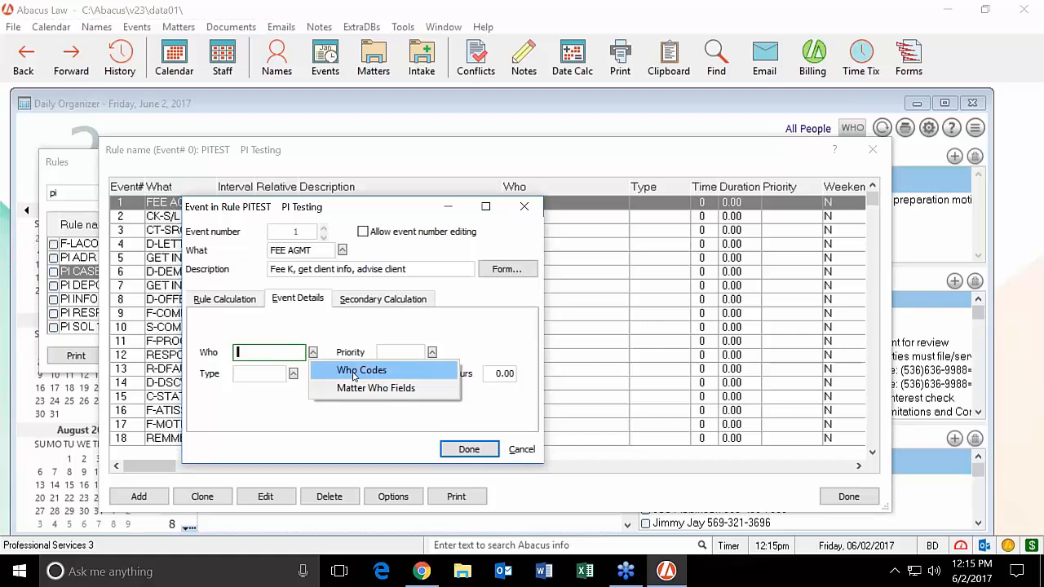
click(356, 374)
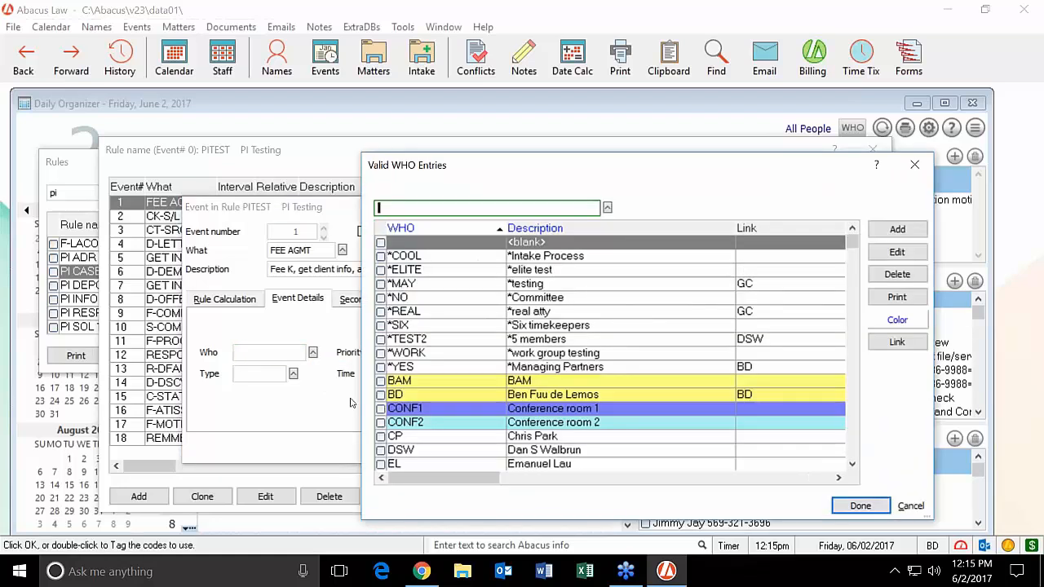
click(381, 395)
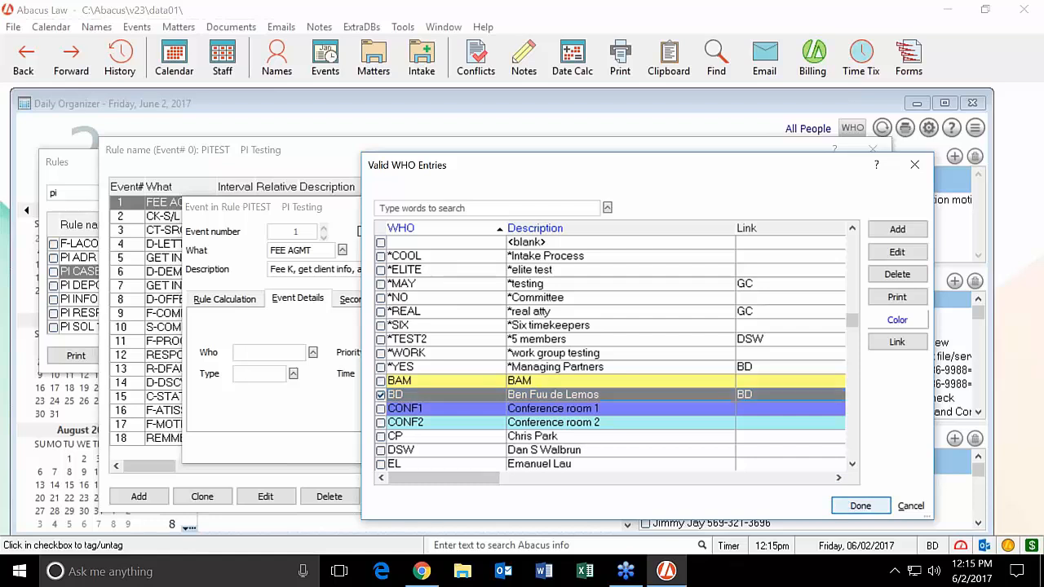
click(860, 505)
click(460, 448)
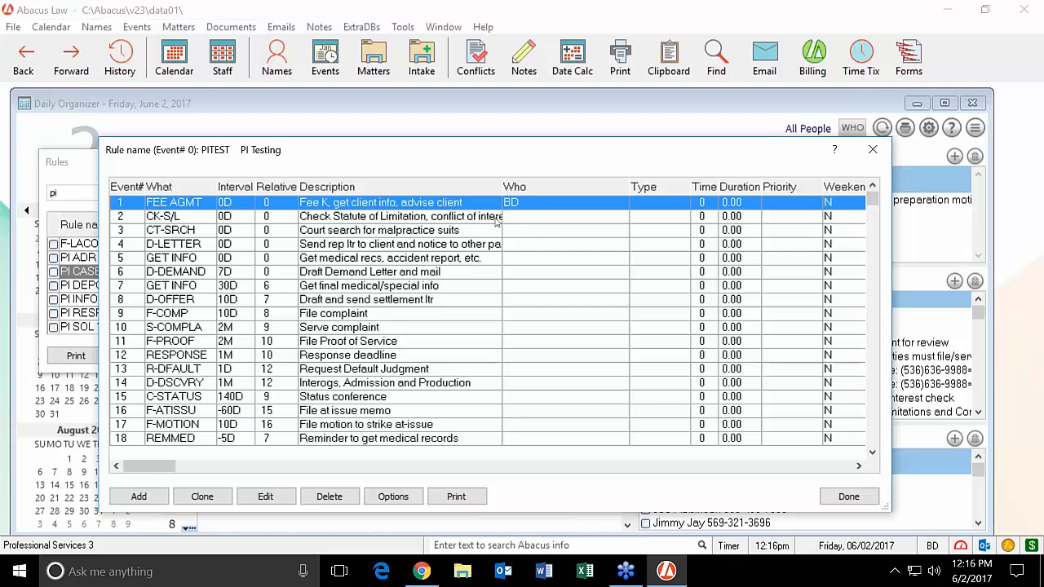
click(847, 495)
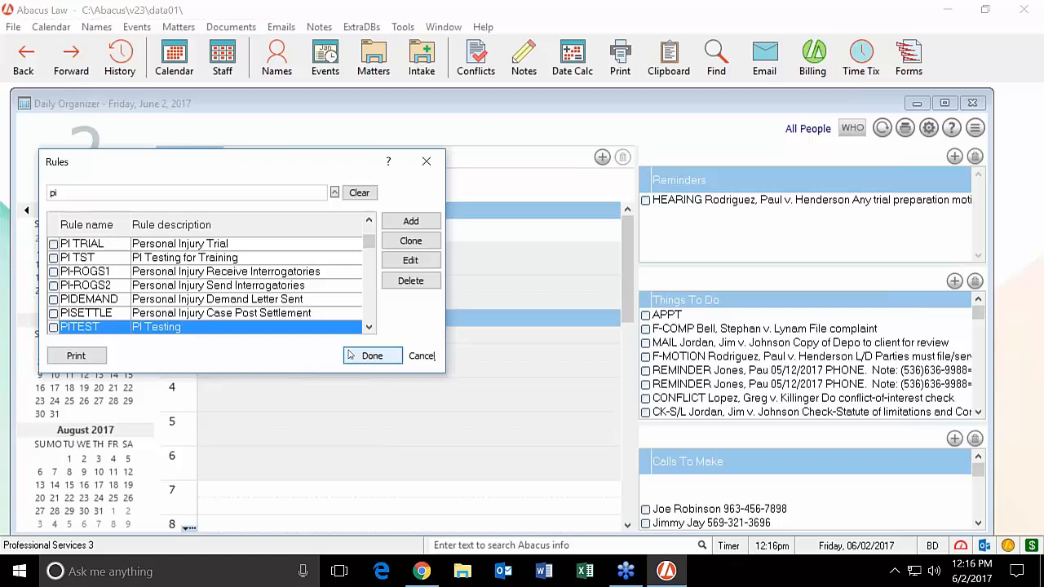
click(362, 359)
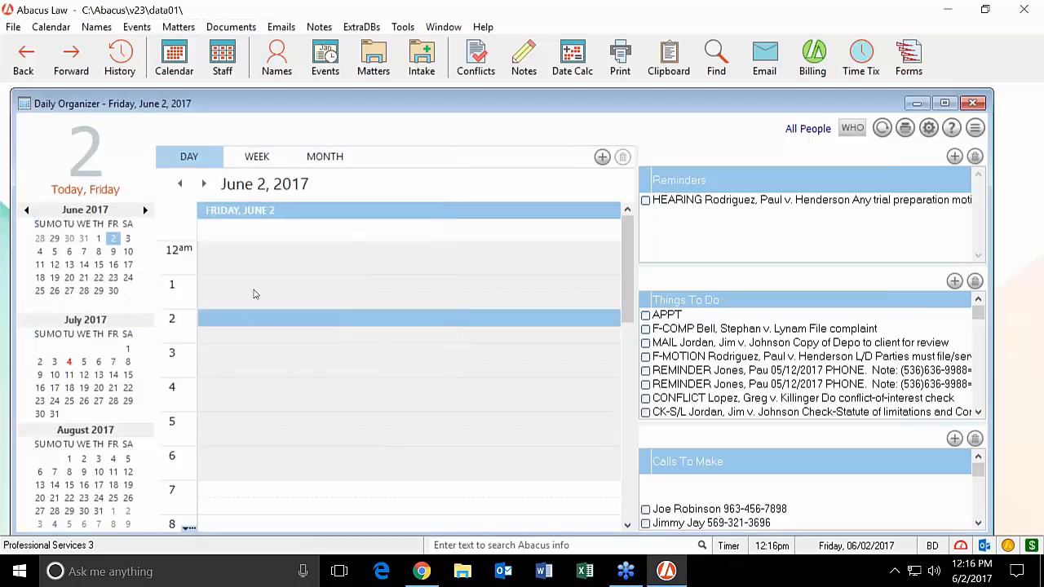
- Start adding events from a rule on June 2, 2017 at 1:00a, using the PITEST rule
click(253, 283)
right_click(253, 283)
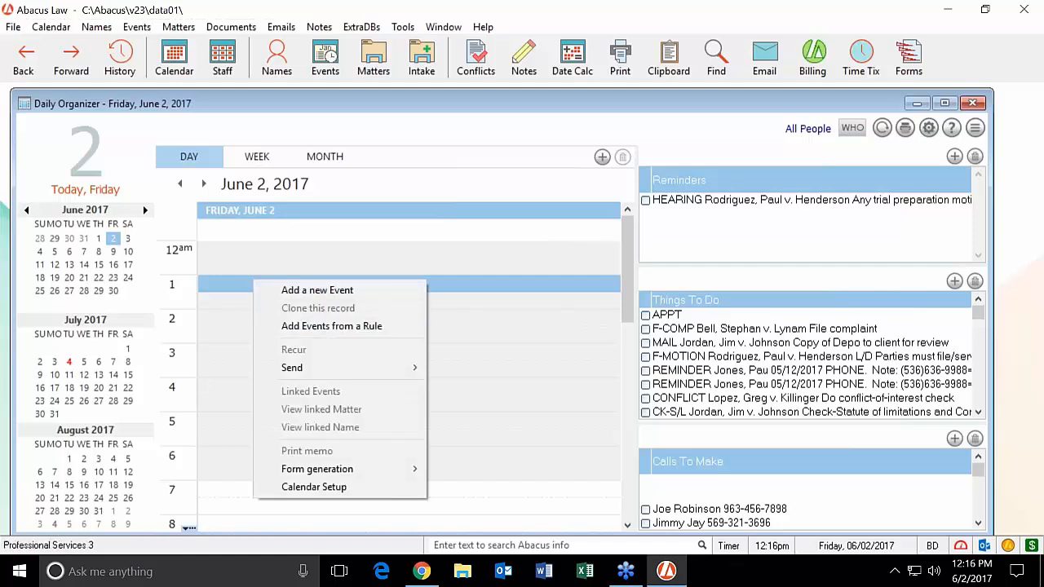
click(326, 326)
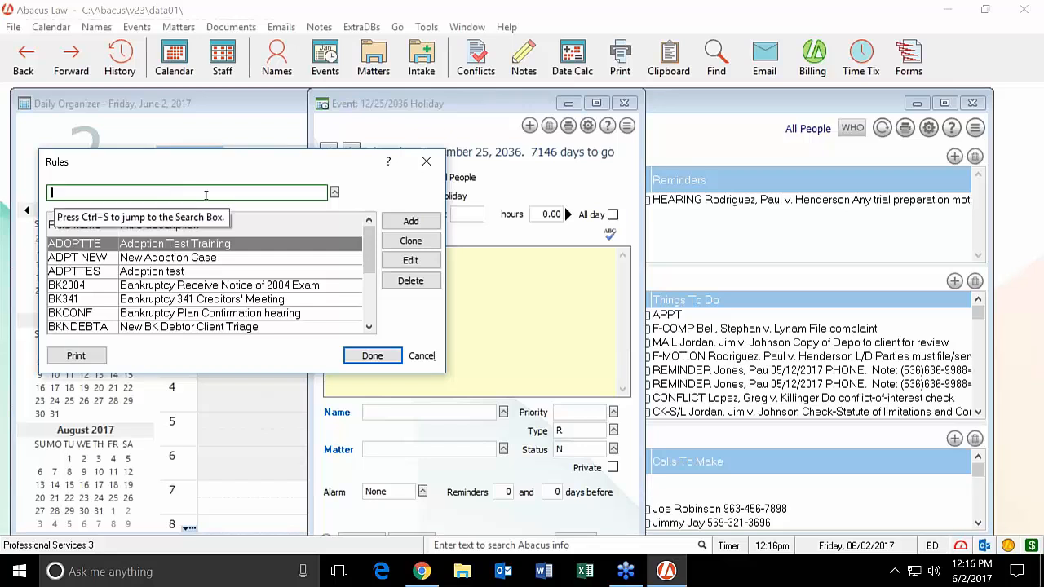
text(pi)
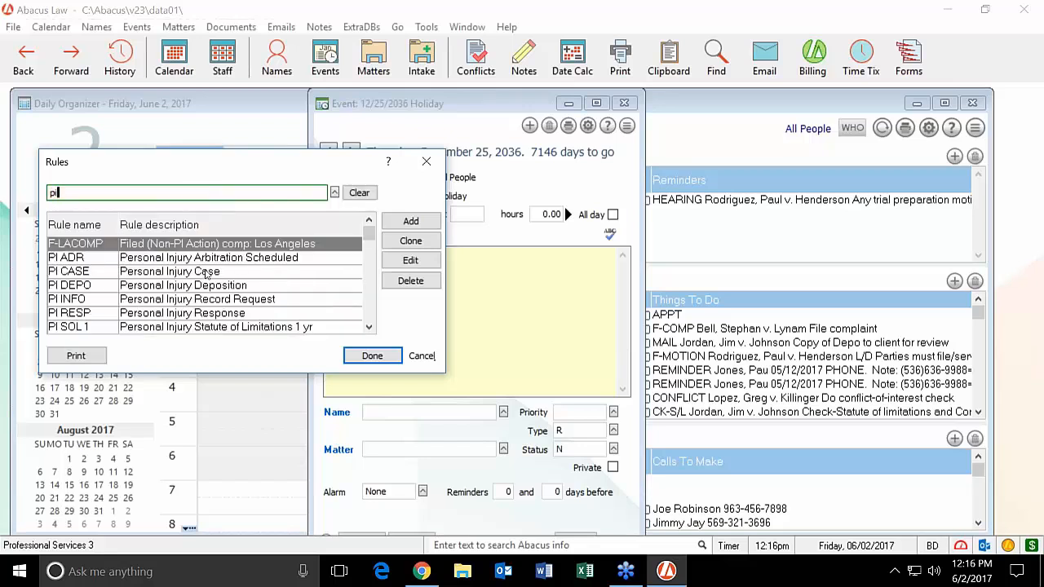
click(205, 273)
click(85, 193)
text(tes)
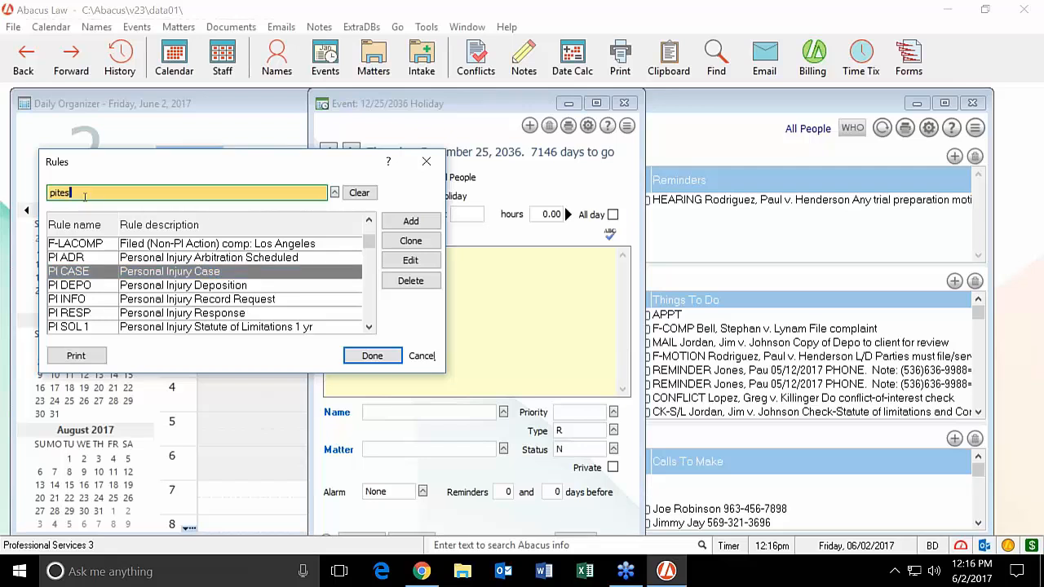
click(185, 244)
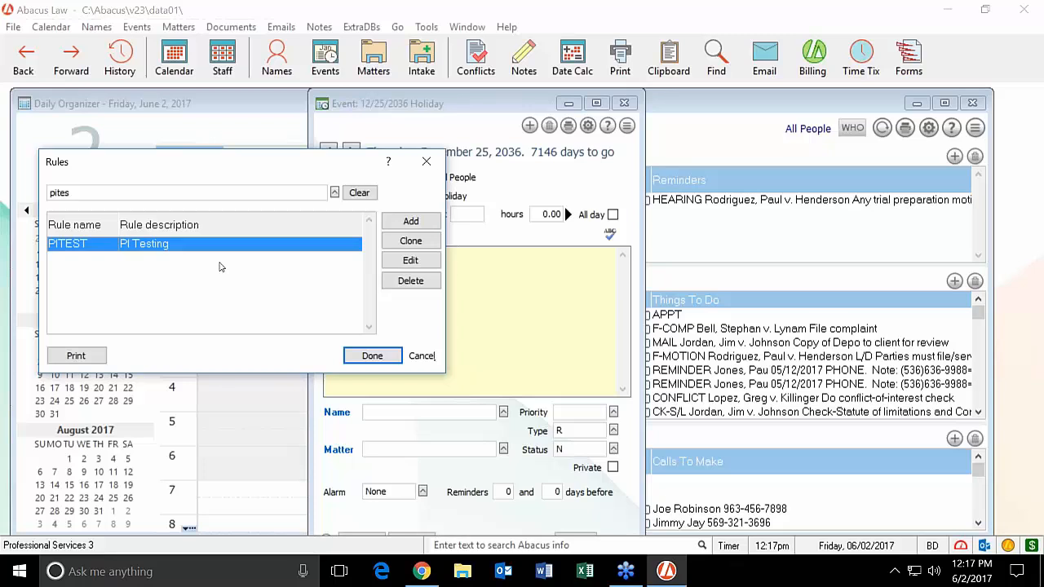
click(371, 356)
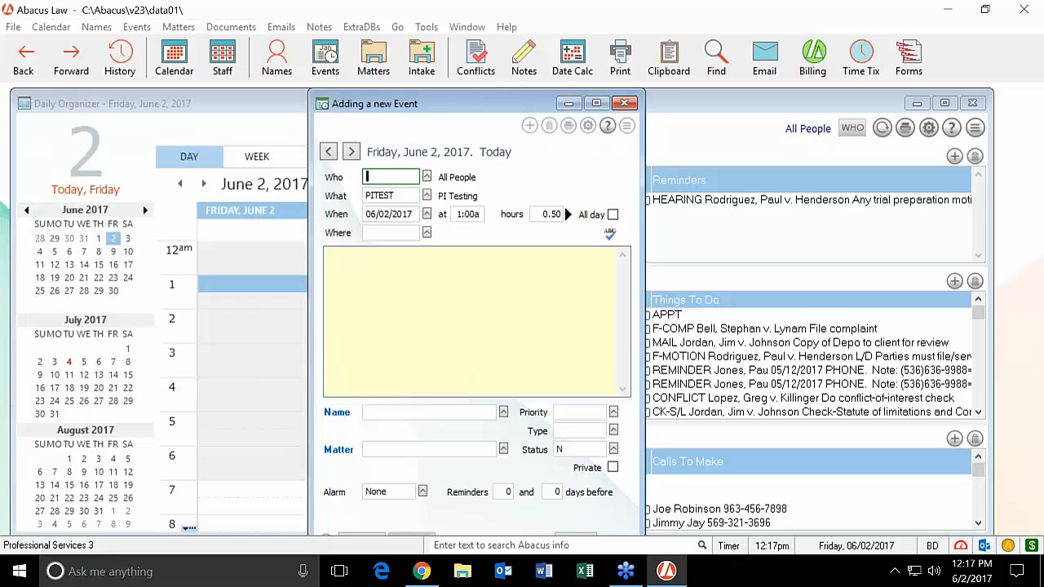
- Assign the Who codes BD, CP, DSW and EL to the new PITEST event
key(Tab)
key(Tab)
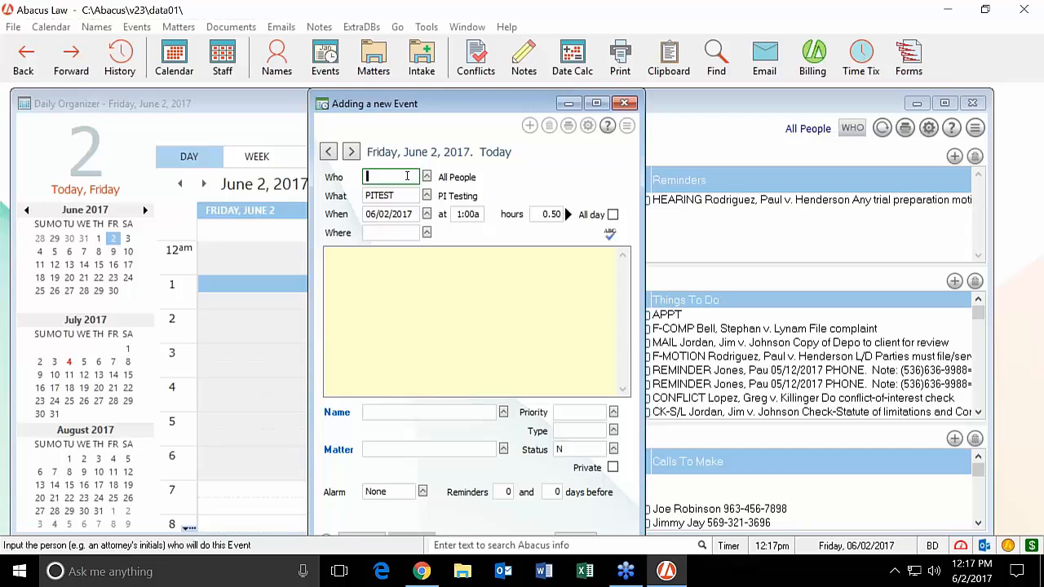
click(426, 176)
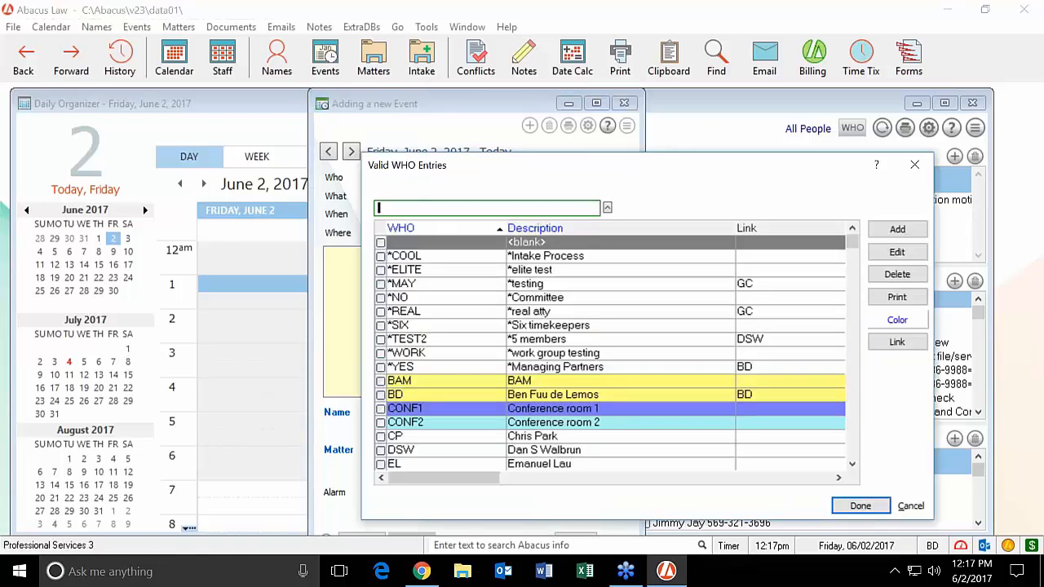
click(381, 394)
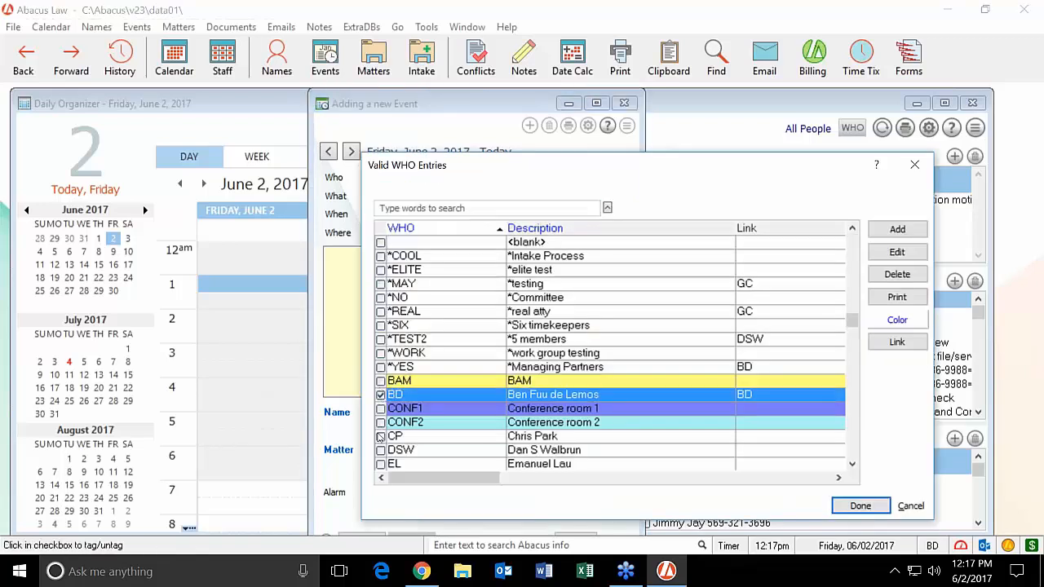
click(380, 436)
click(380, 450)
click(380, 464)
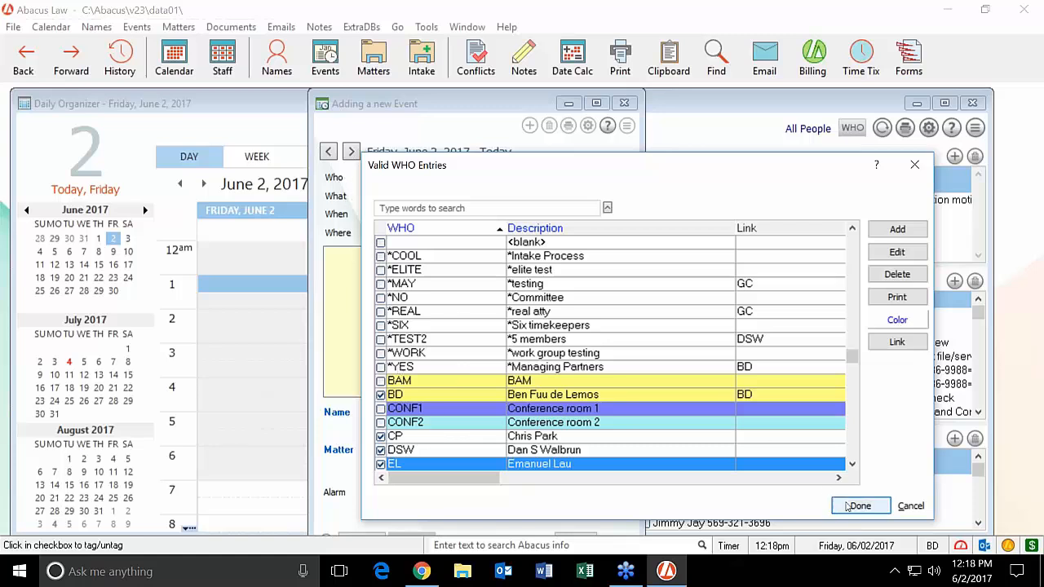
click(848, 507)
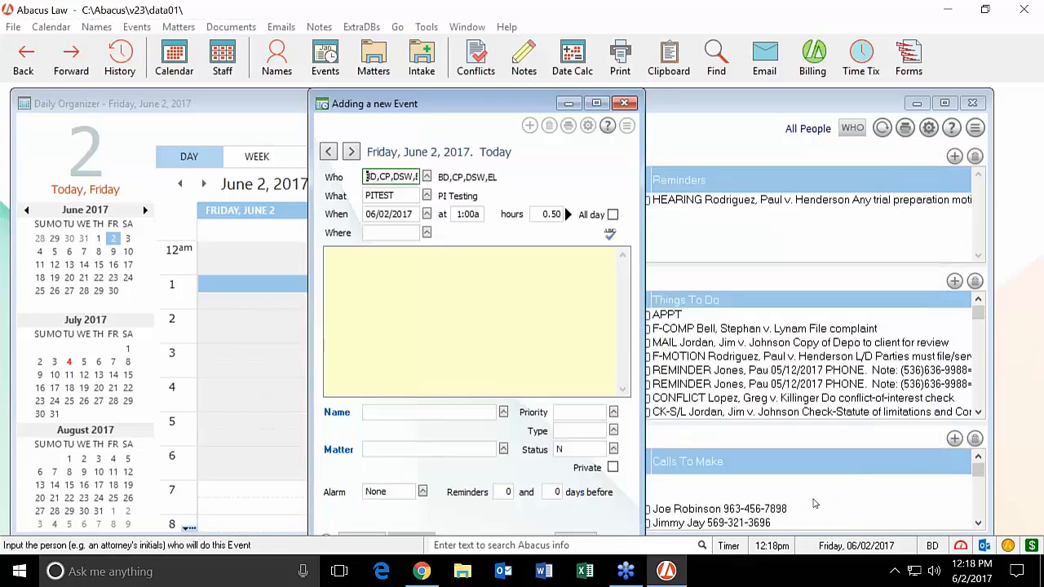
- Link the new event to the divorce matter opened 05/25/2017
click(406, 275)
click(503, 449)
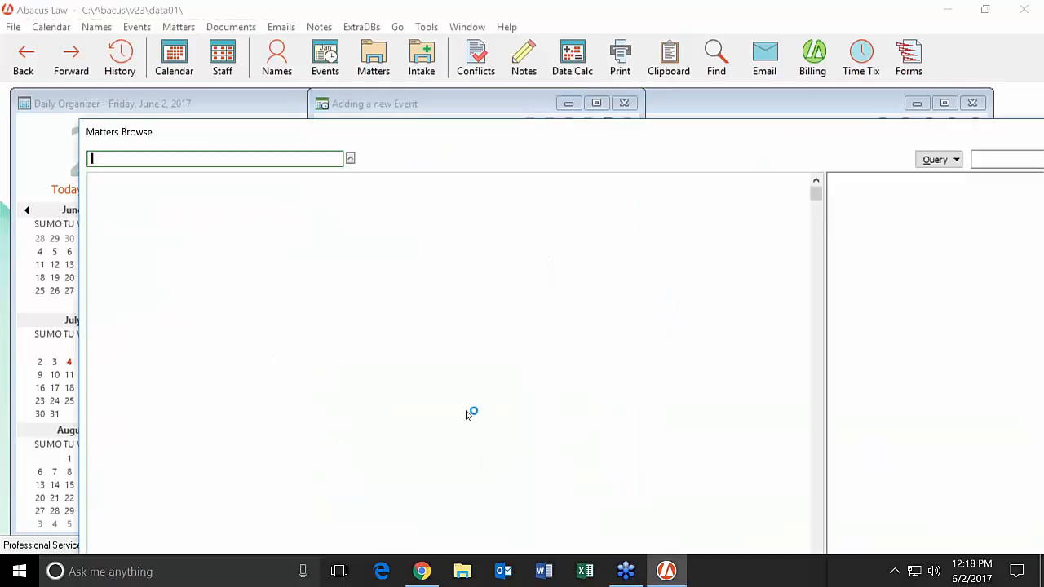
text(c)
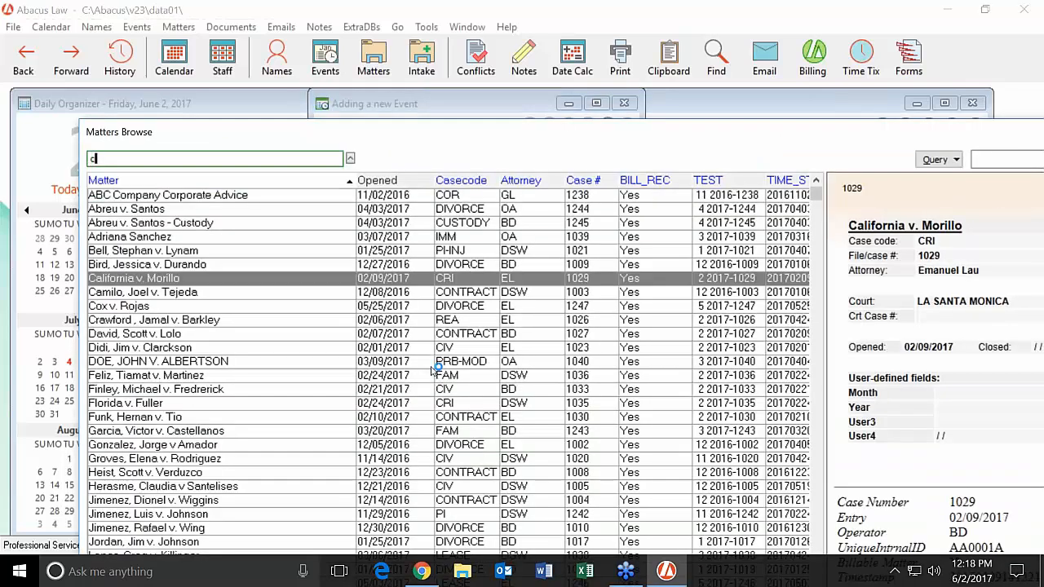
text(ox)
click(206, 196)
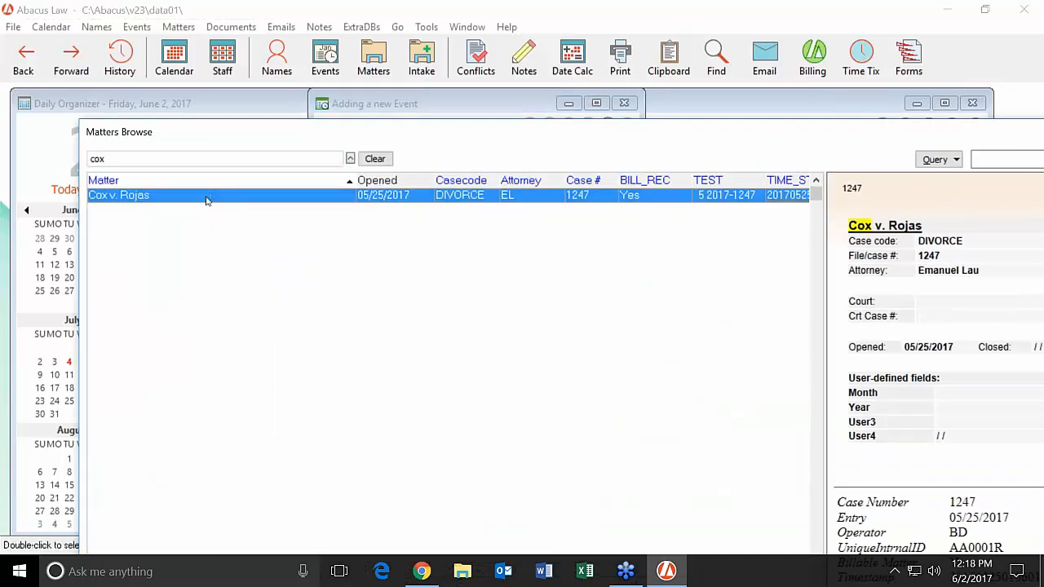
double_click(207, 197)
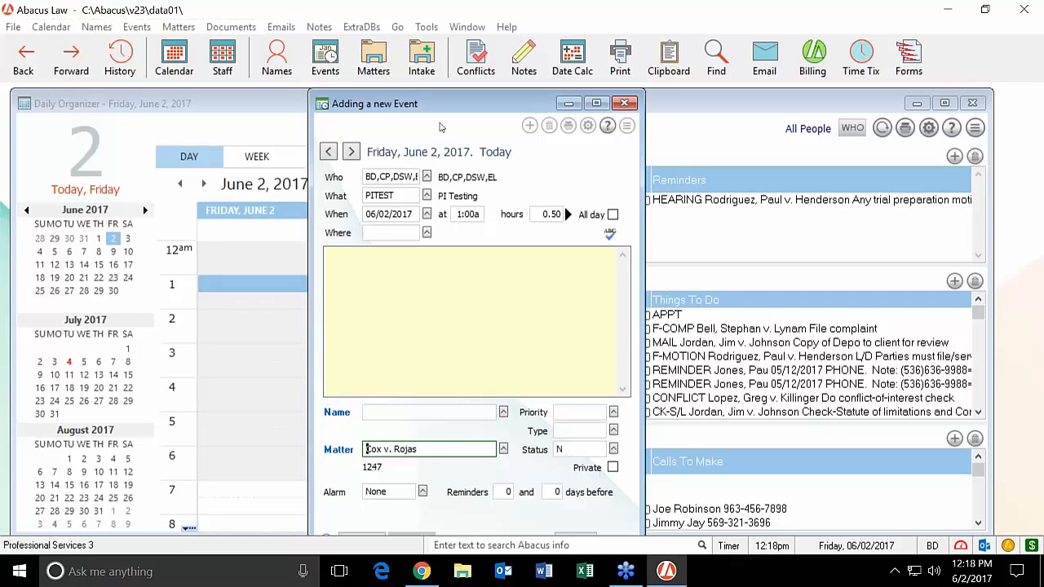
- Save the PITEST event and have its related rule events scheduled
drag(437, 106, 434, 86)
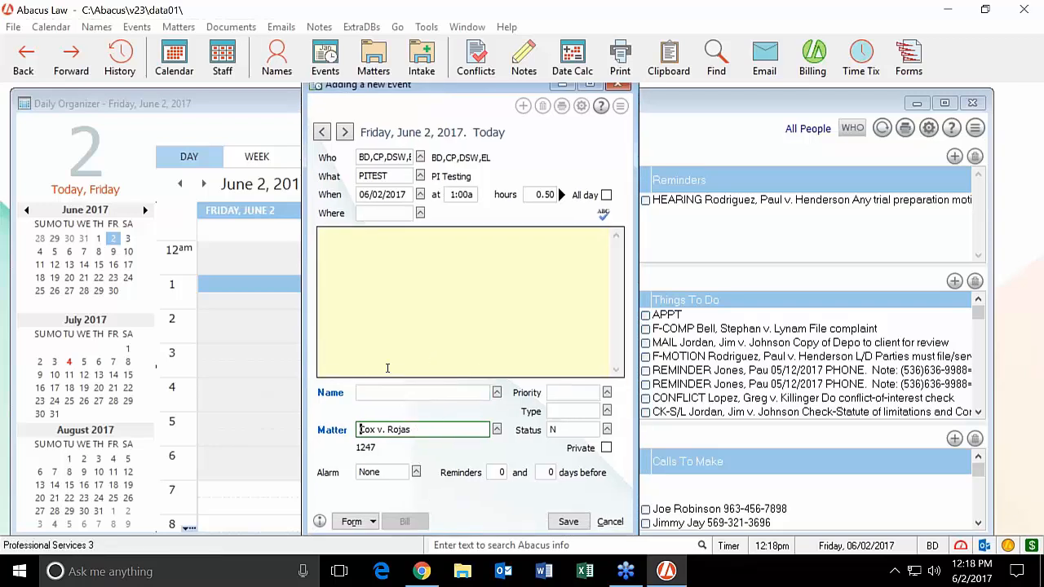
click(567, 521)
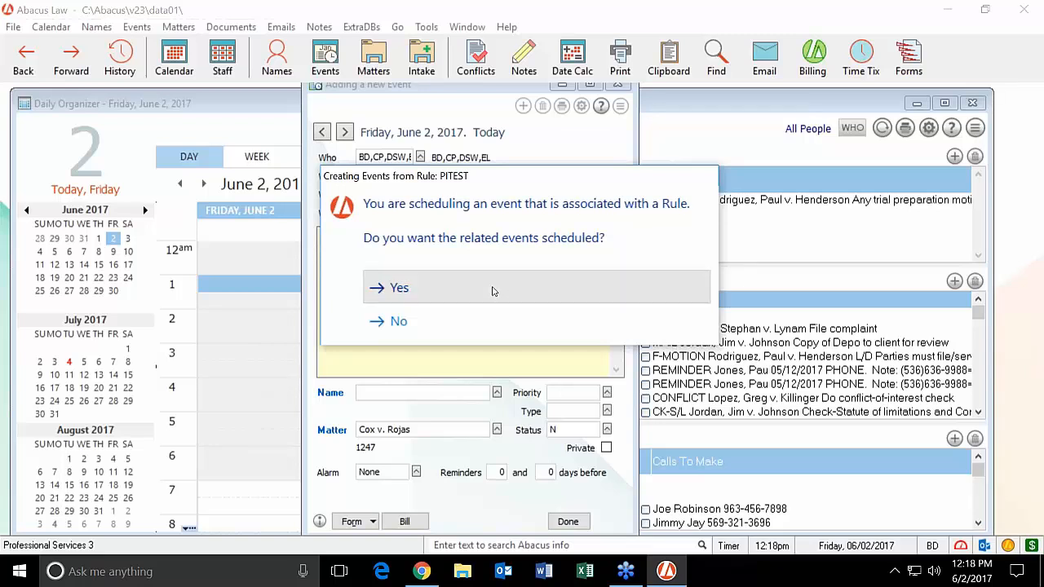
click(494, 291)
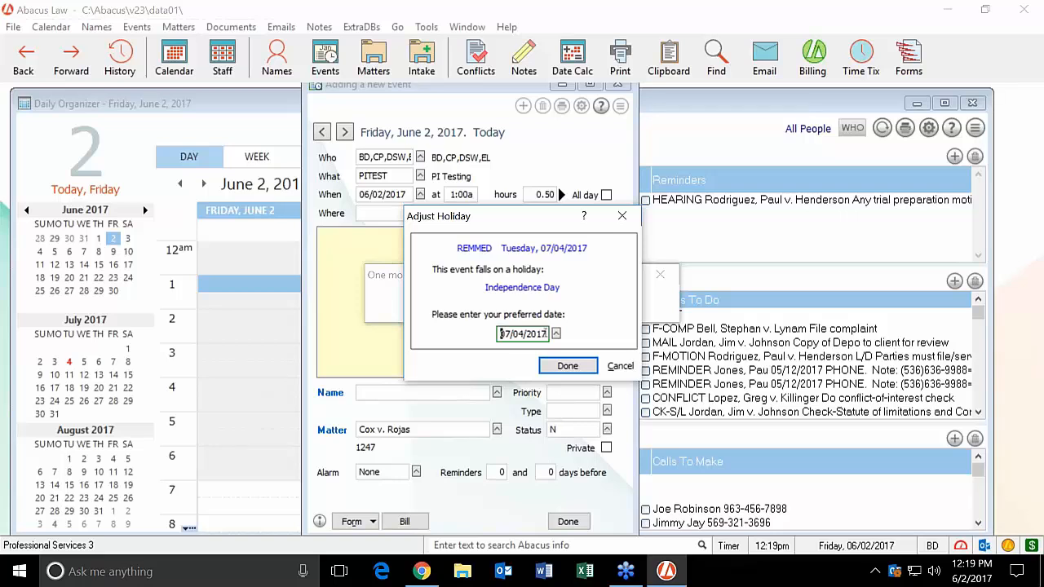
- Move the REMMED event from the Independence Day holiday to 06/30/2017
click(556, 334)
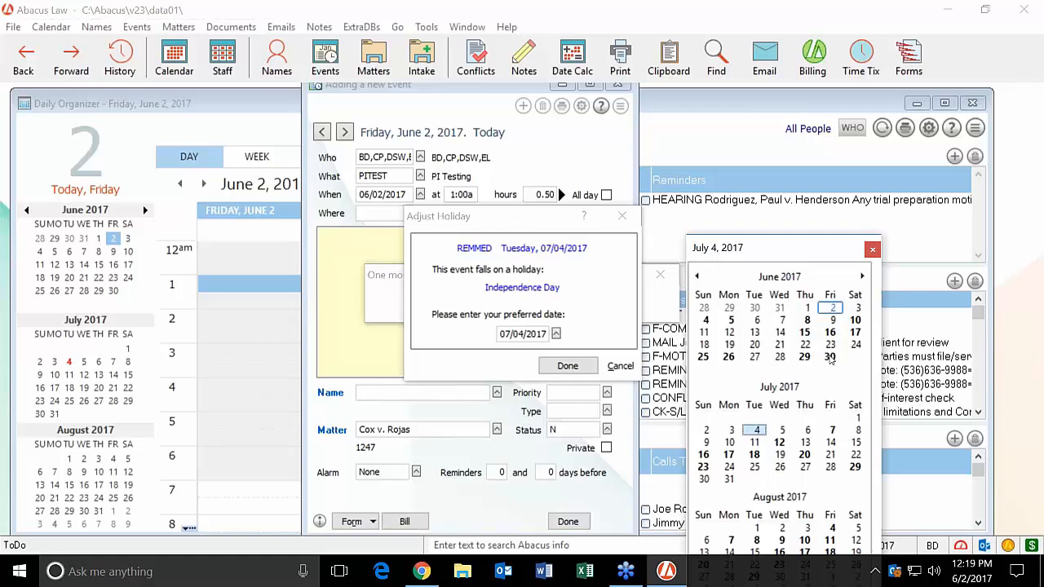
click(830, 356)
click(569, 372)
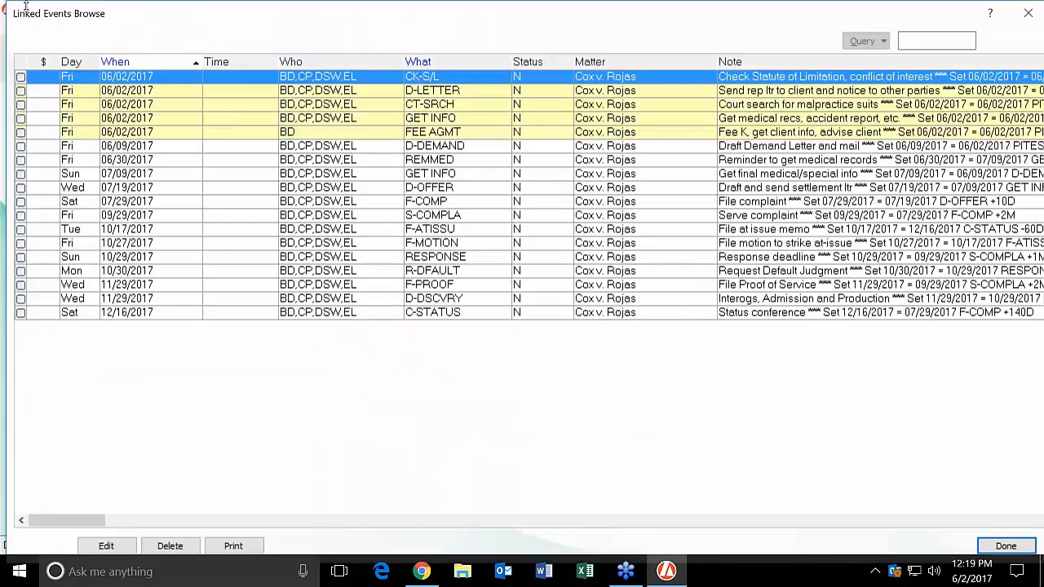
- Resize the linked events list, review the dates and Who codes of the rule's events, and close the list
drag(10, 3, 139, 186)
drag(251, 200, 167, 134)
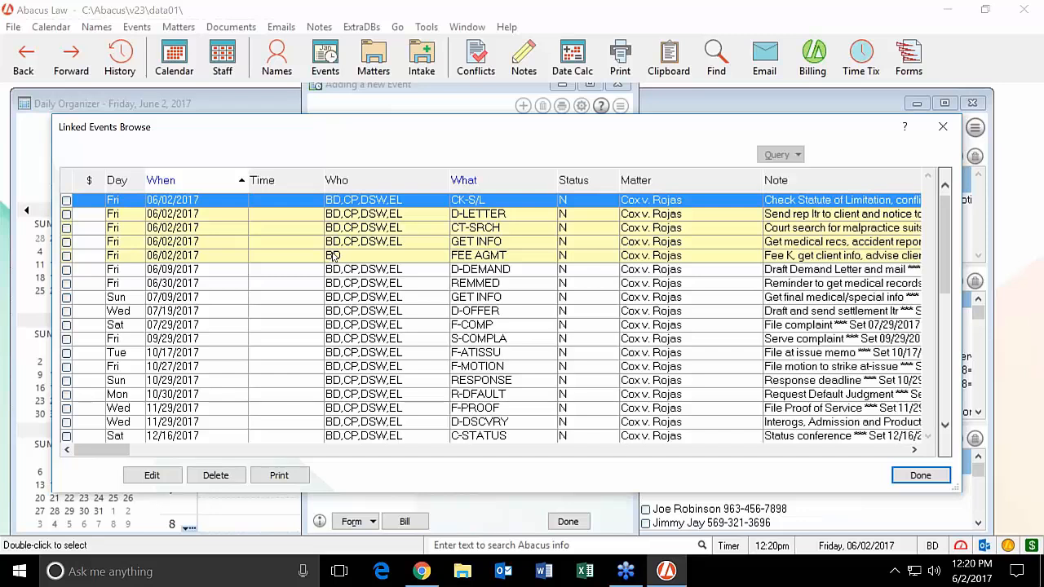
click(909, 476)
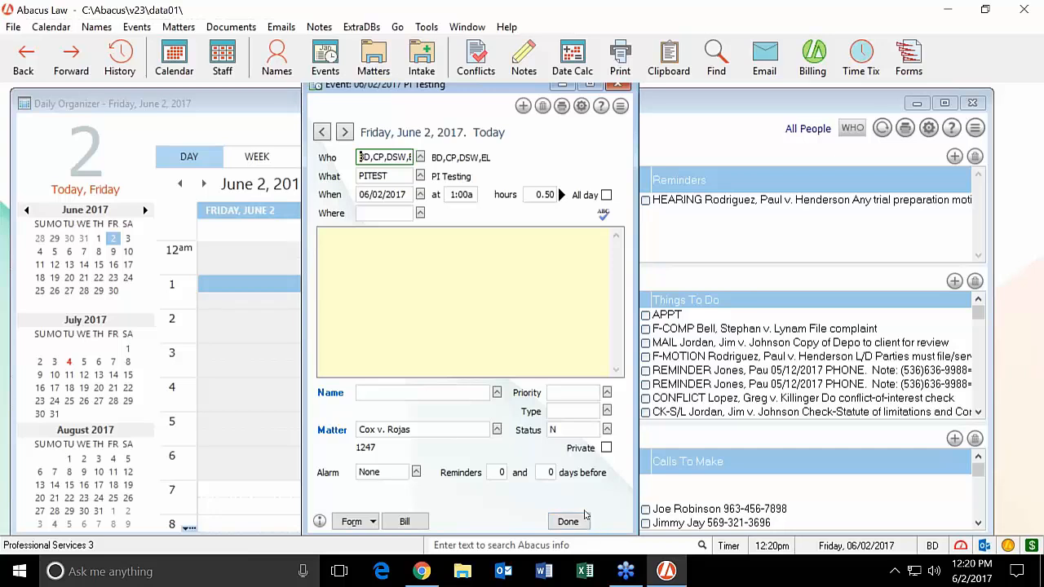
- Close the PITEST event and look through the reminders for June 2, 2017 in the Daily Organizer
click(568, 521)
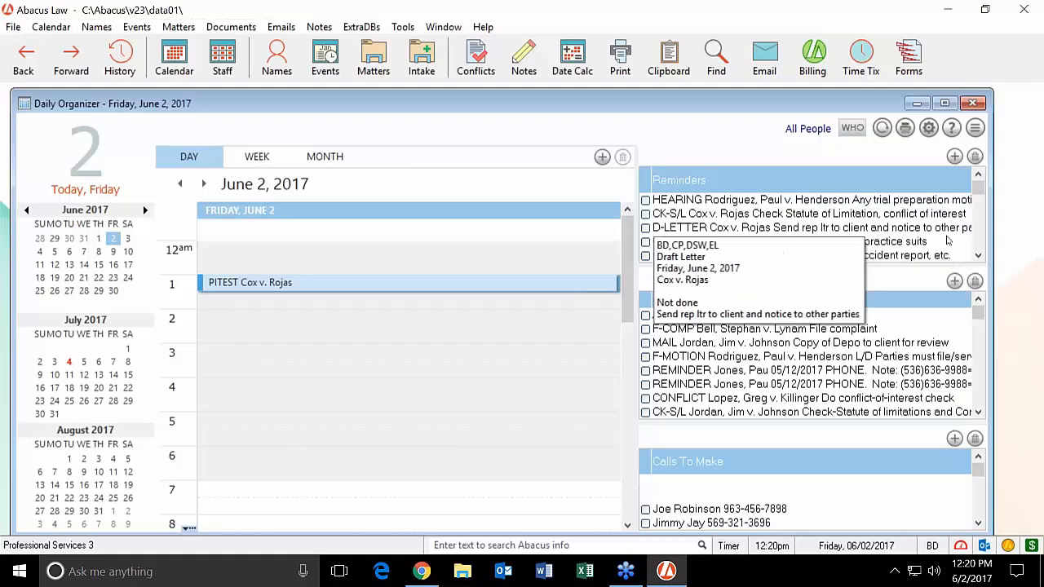
click(979, 256)
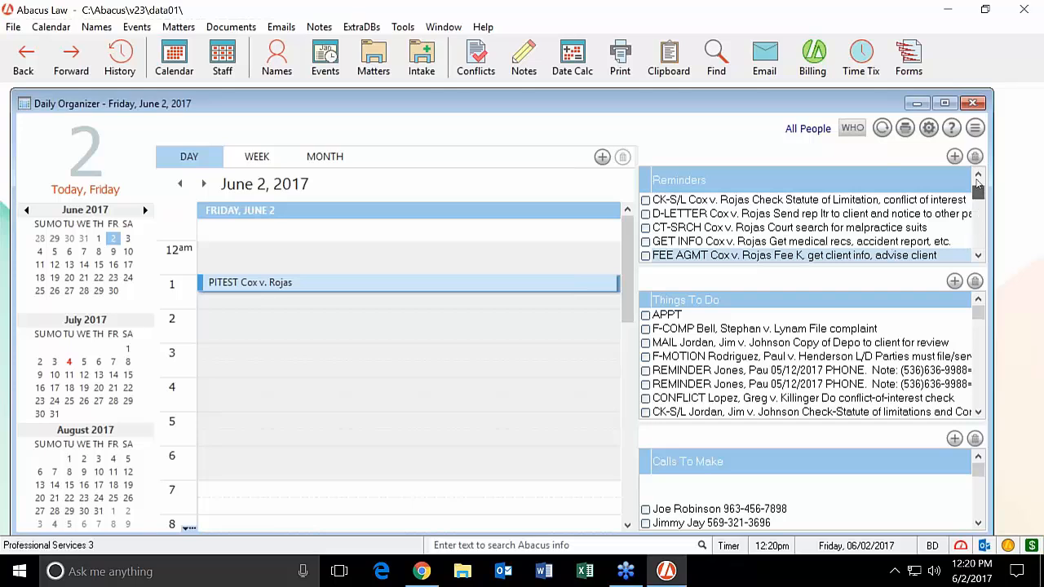
click(977, 174)
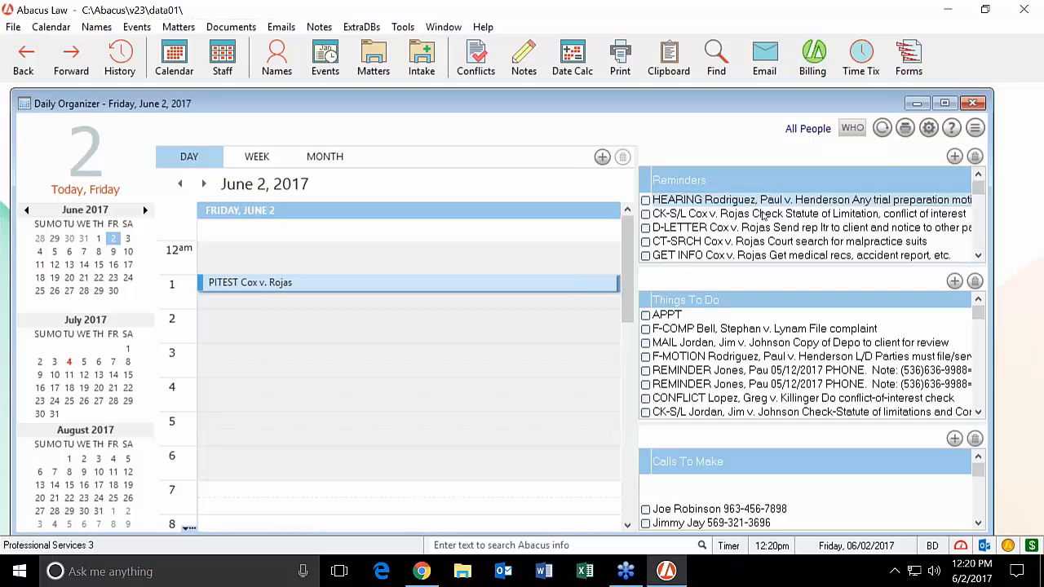
- Open the divorce matter opened 05/25/2017 and display its events
click(379, 81)
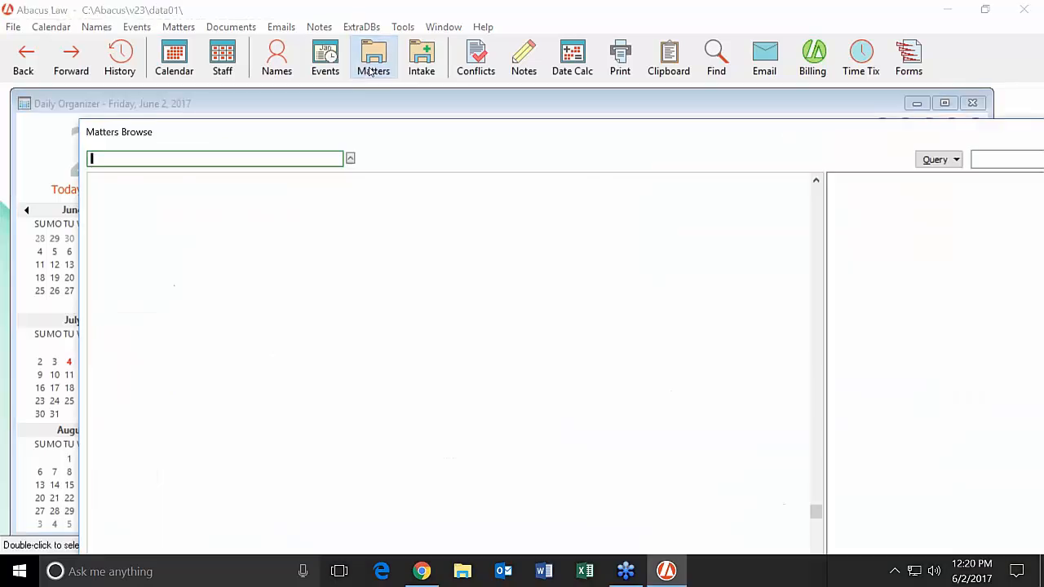
text(co)
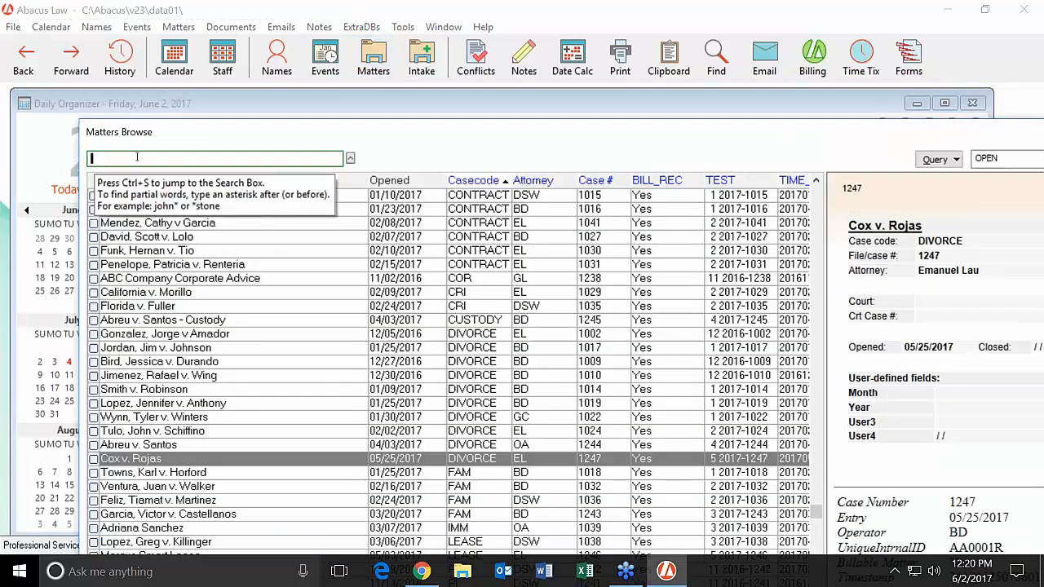
text(x)
key(Return)
key(Return)
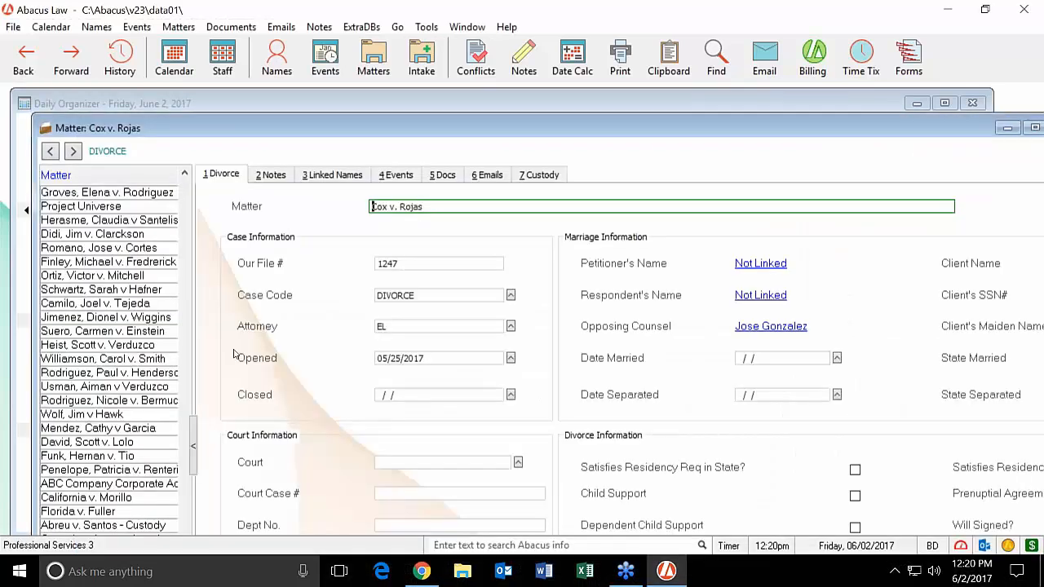
click(393, 175)
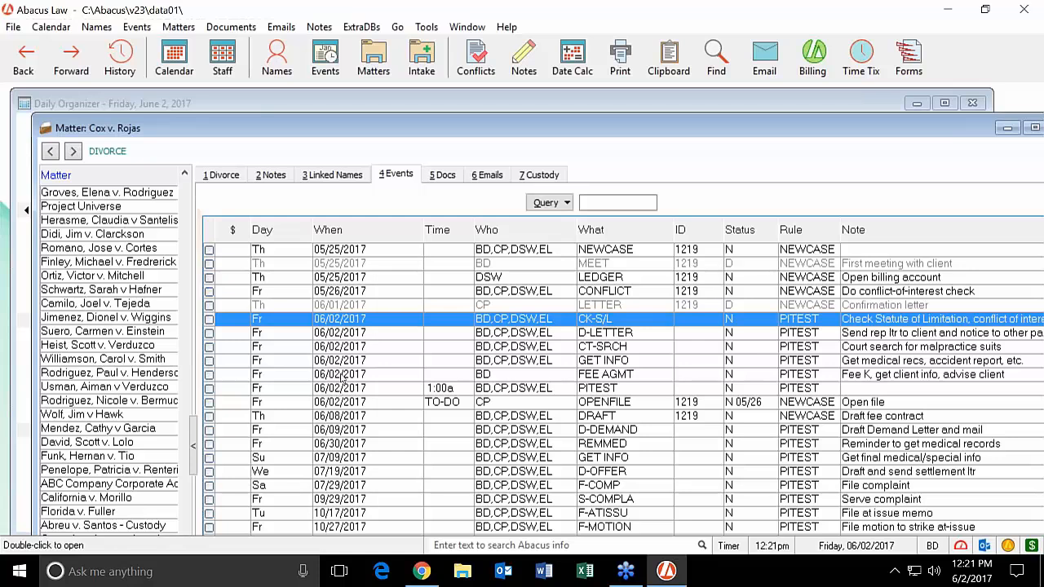
- Examine the dates and notes of the DRAFT, D-DEMAND, REMMED and GET INFO events in the matter's event list
click(351, 418)
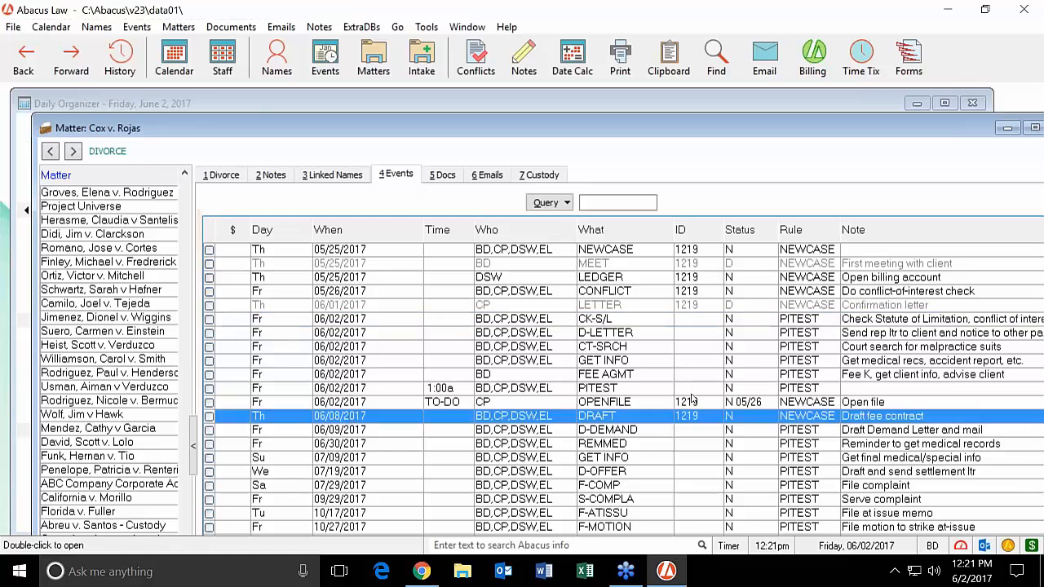
click(696, 434)
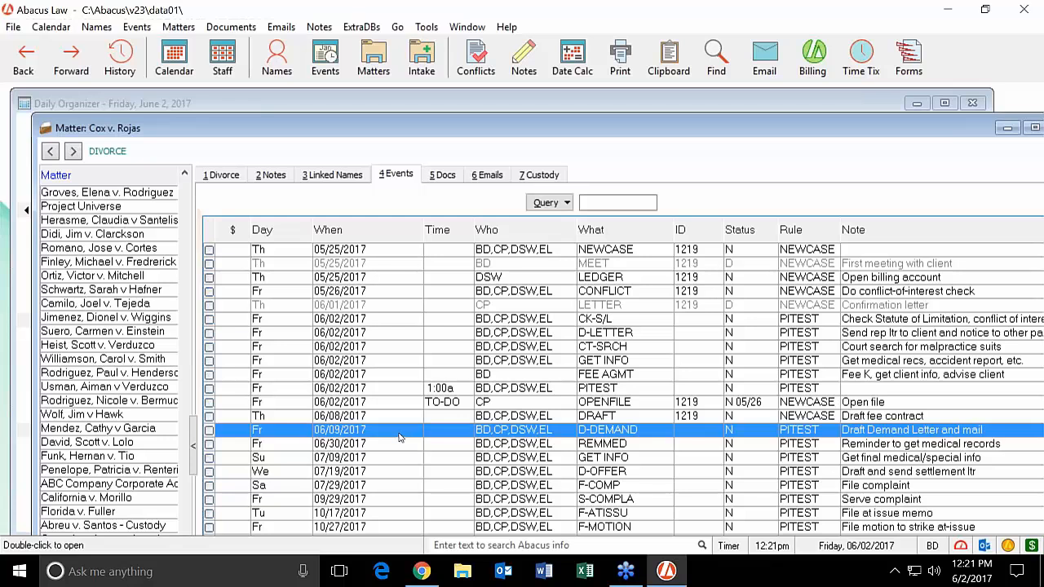
click(901, 445)
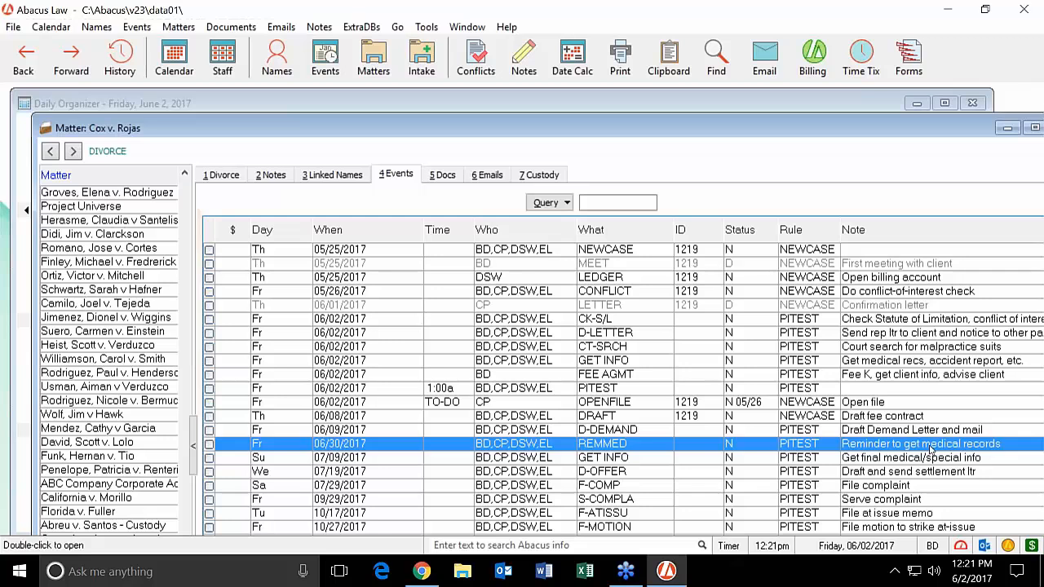
click(348, 462)
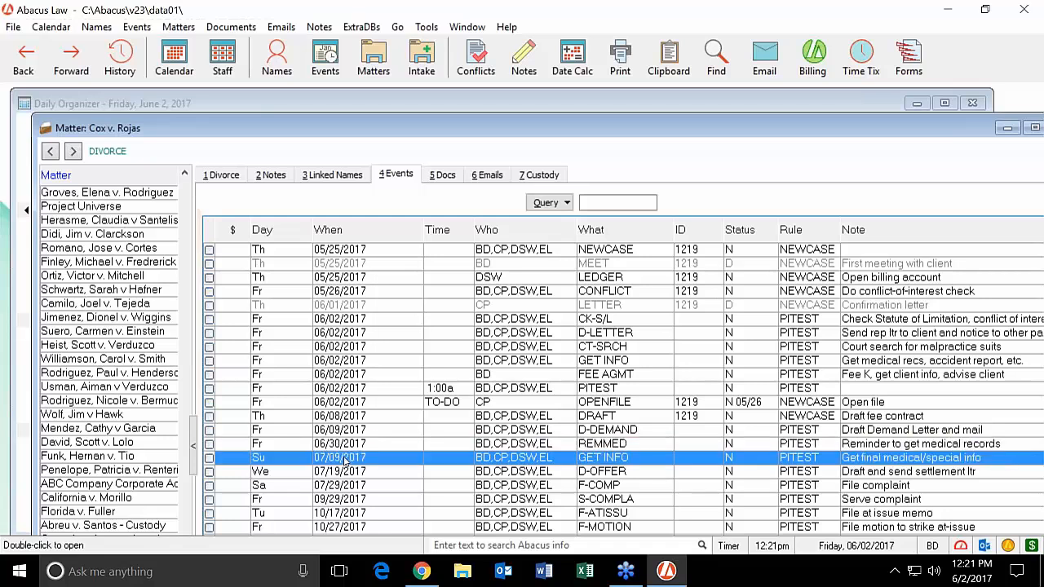
click(346, 445)
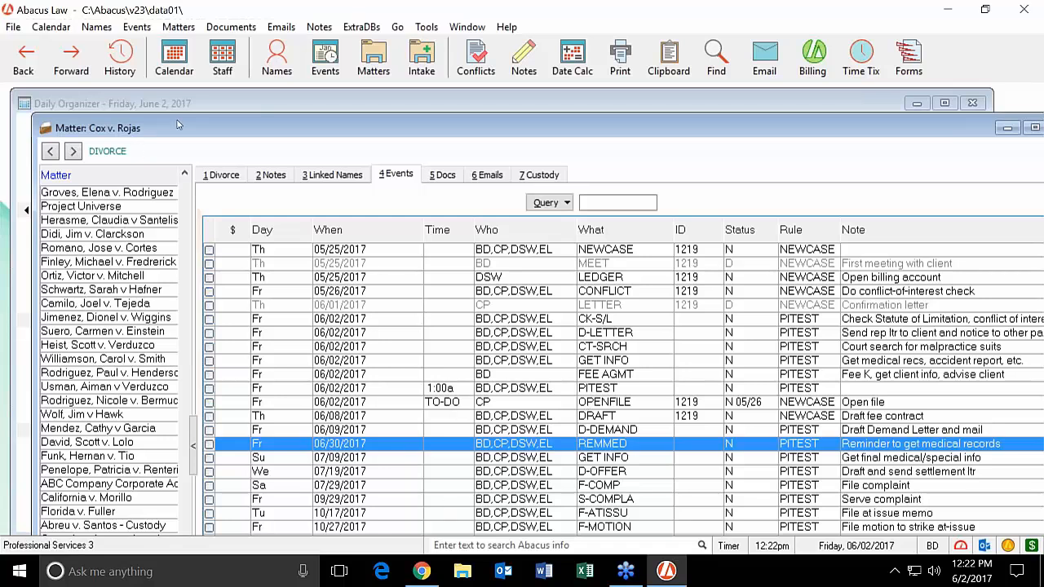
mouse_move(179, 132)
mouse_down()
mouse_move(149, 112)
mouse_move(174, 120)
mouse_up()
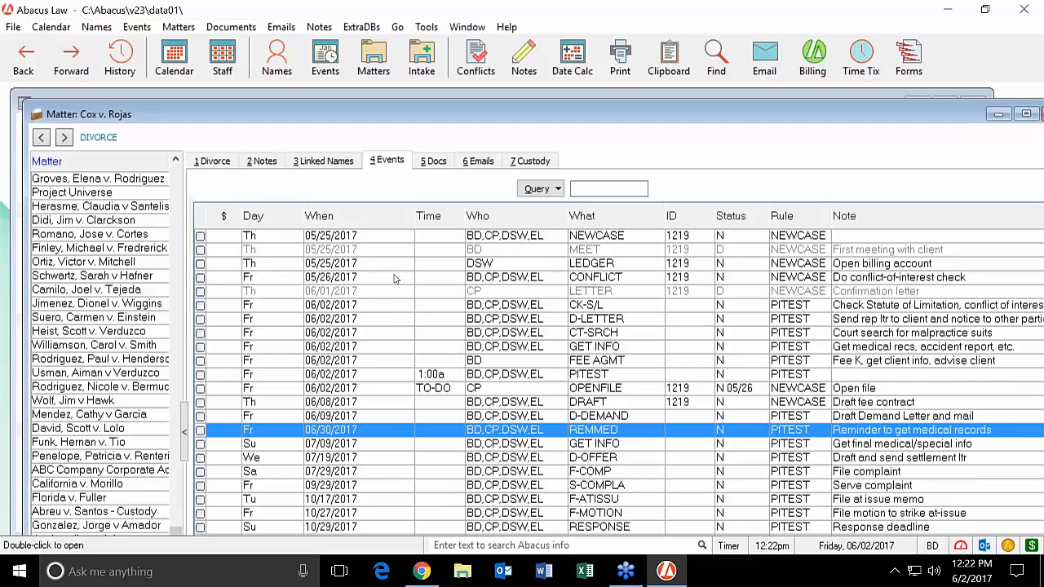
- Close the divorce matter and show the June 2017 calendar in month view
drag(186, 120, 101, 166)
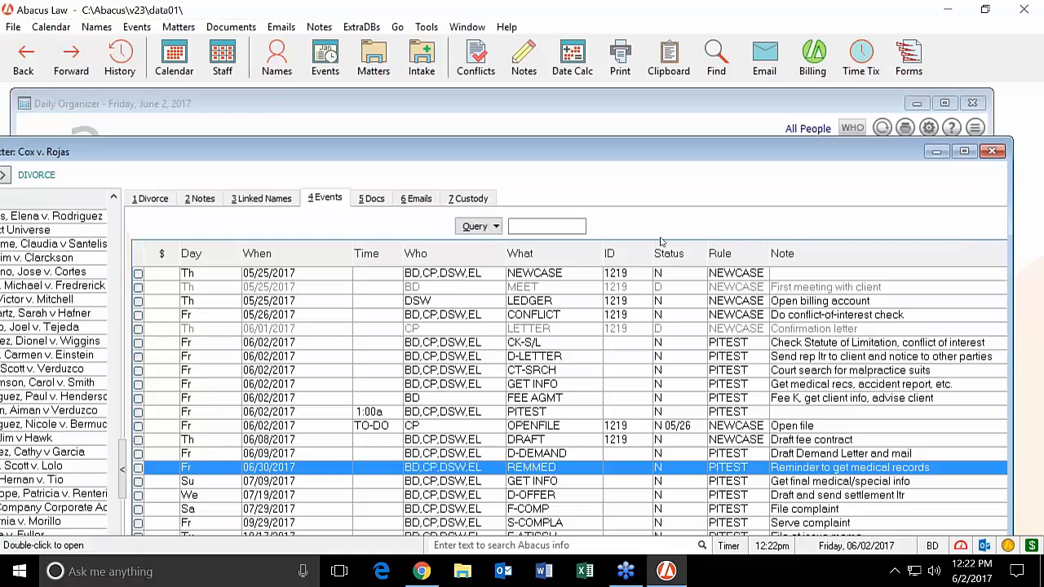
click(991, 152)
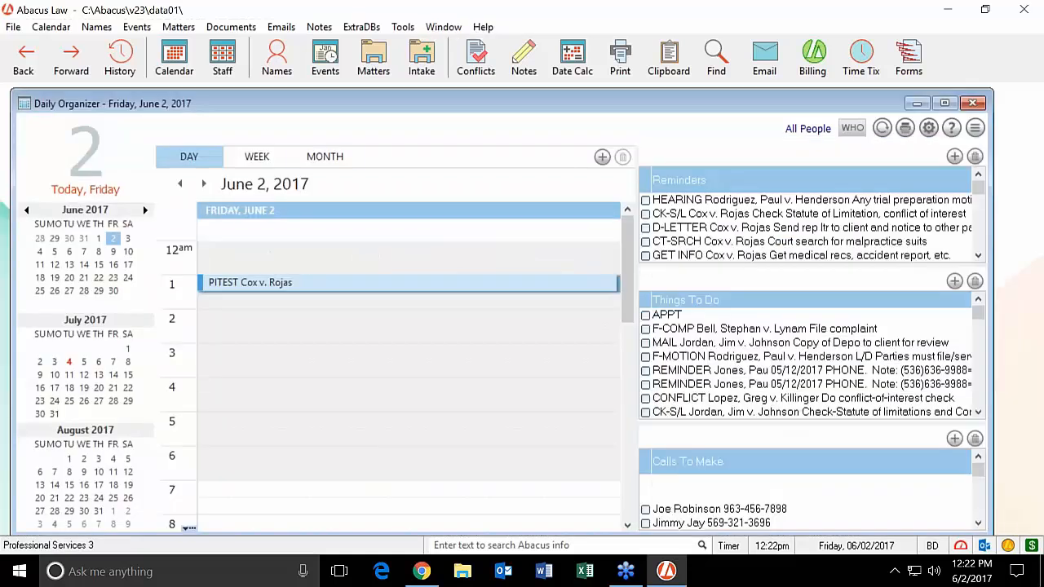
click(320, 159)
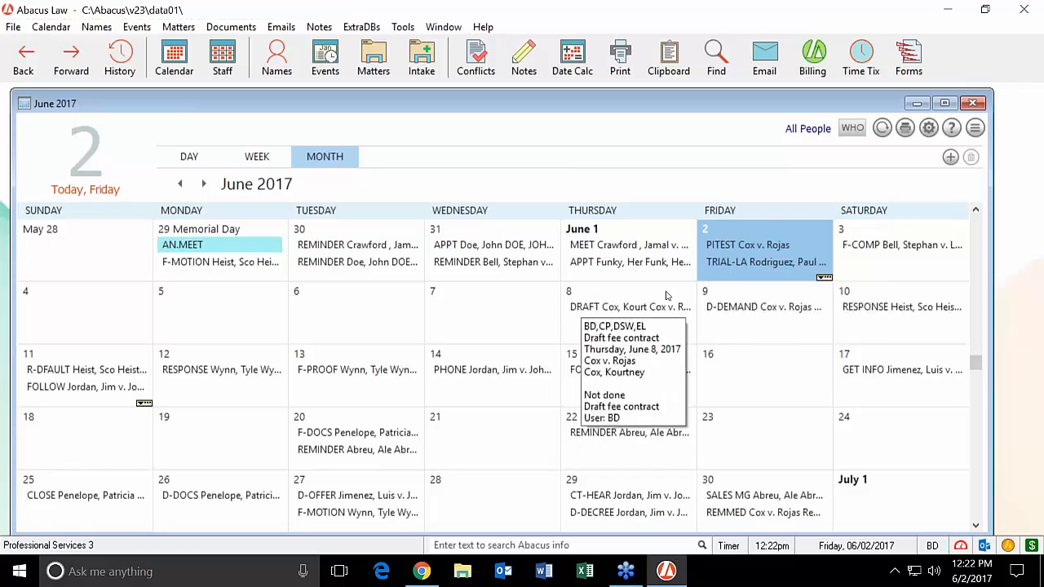
- Look through the rule's PITEST, D-DEMAND and REMMED events on June 2, 9 and 30 in the month calendar
mouse_move(732, 250)
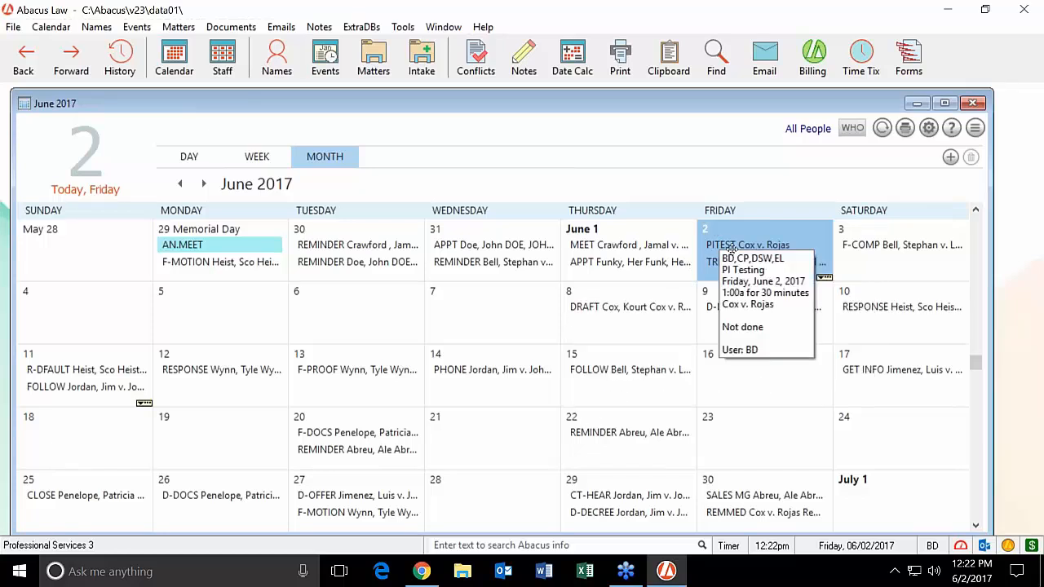
click(824, 279)
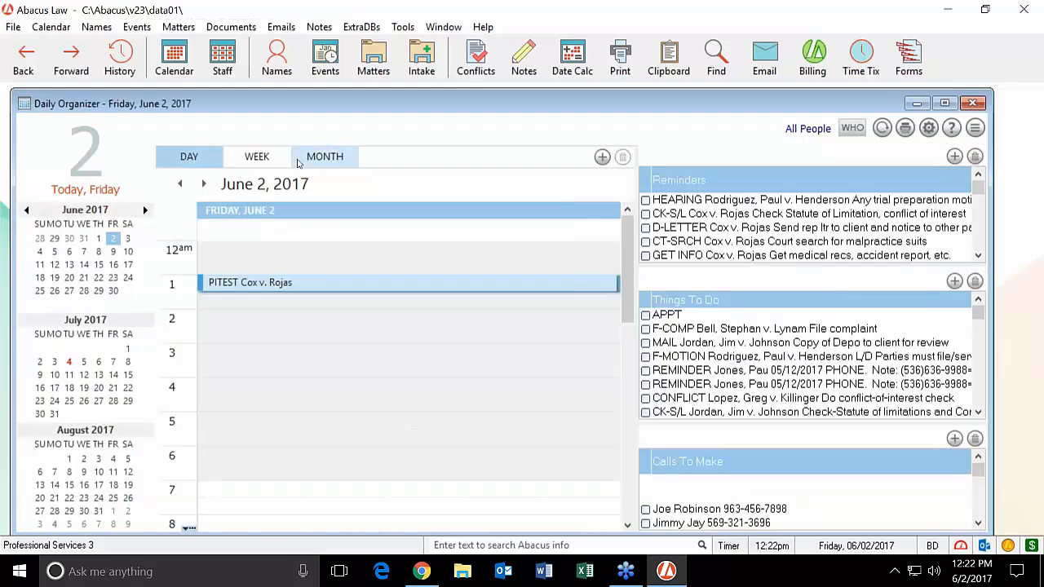
click(329, 163)
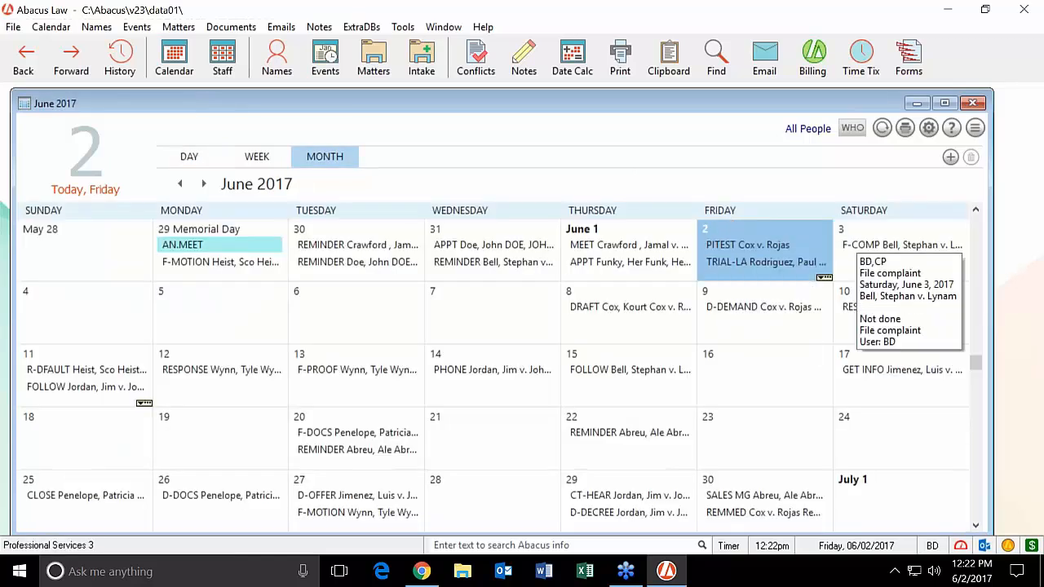
mouse_move(769, 312)
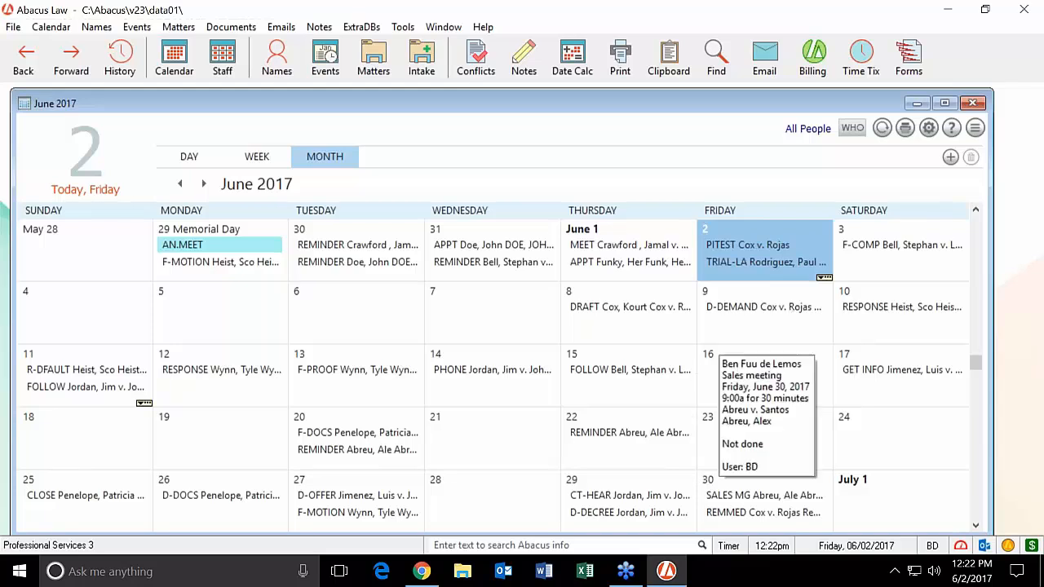
mouse_move(732, 516)
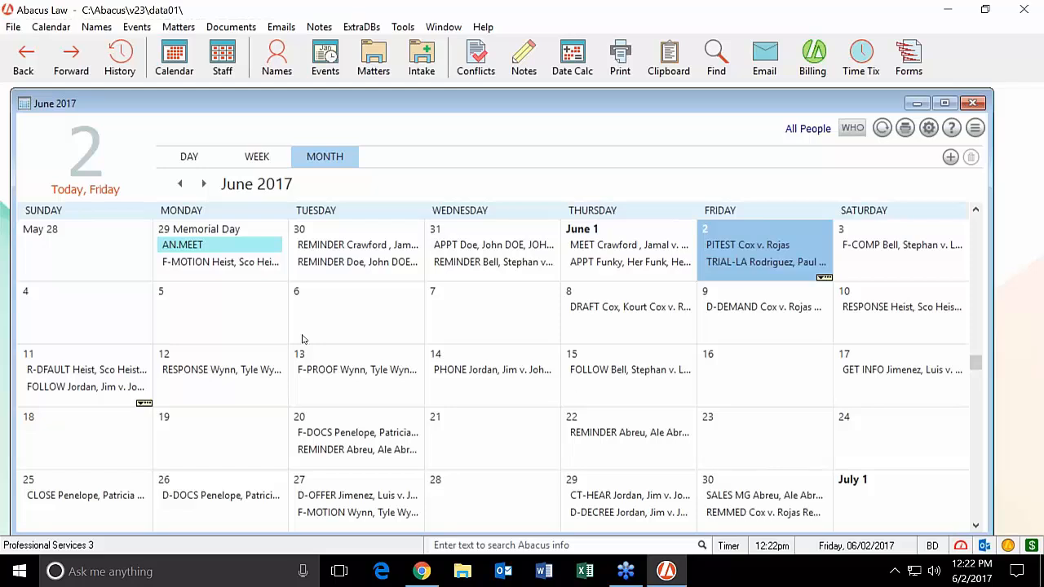
mouse_move(450, 370)
- Move the June 12 RESPONSE event to June 9, 2017, recalculate all its related rule events, and close the event
click(211, 371)
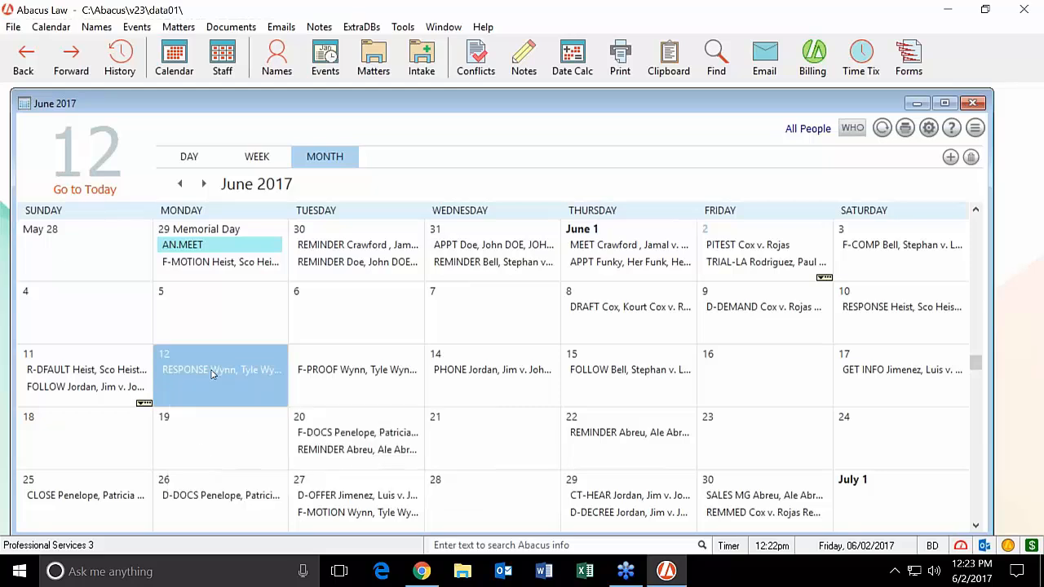
drag(212, 372, 728, 320)
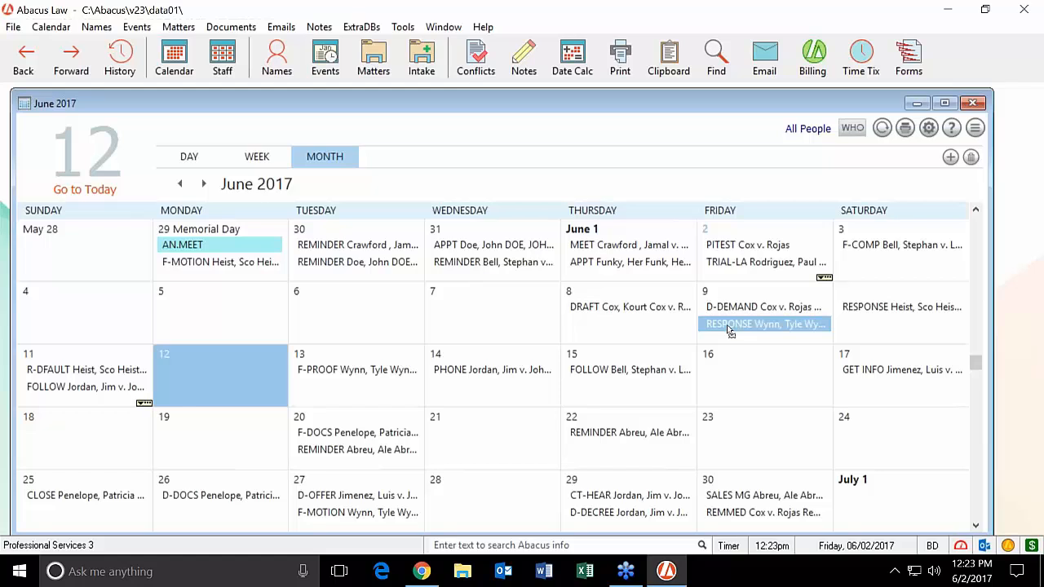
drag(727, 326, 727, 326)
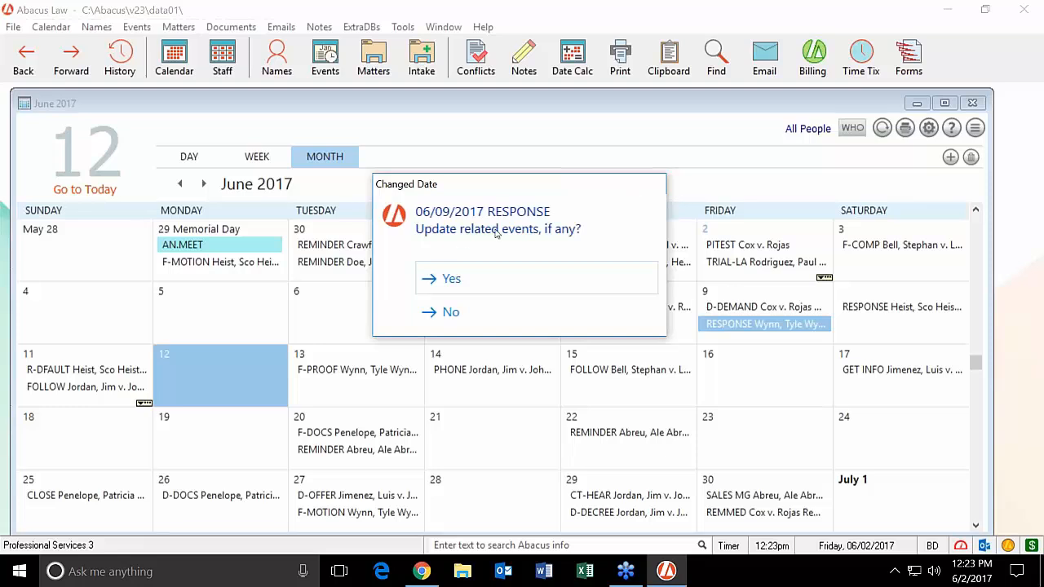
click(471, 279)
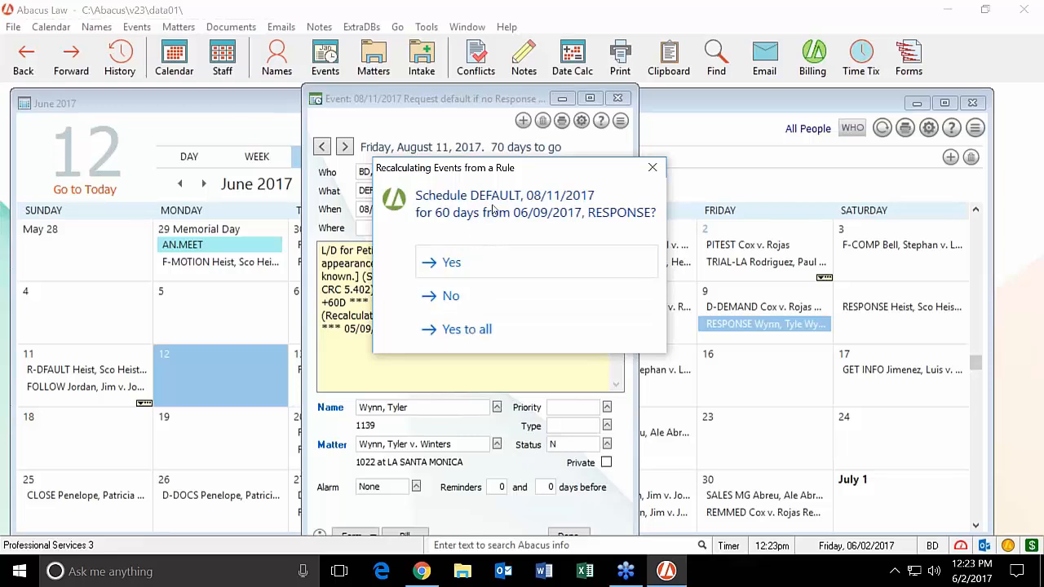
click(478, 339)
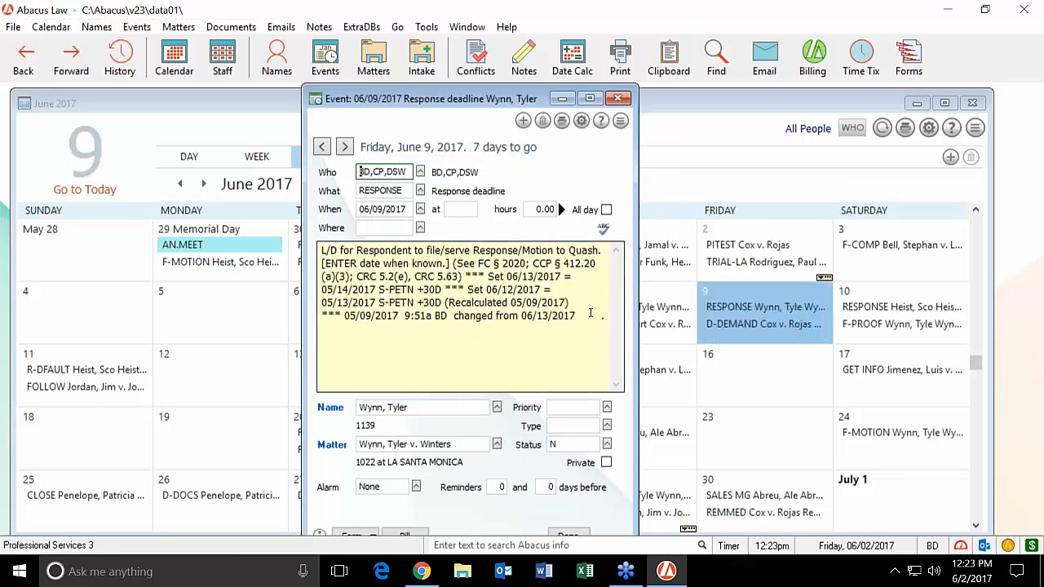
click(619, 98)
- Check the moved RESPONSE event's details and return to the Daily Organizer for June 2, 2017
mouse_move(779, 310)
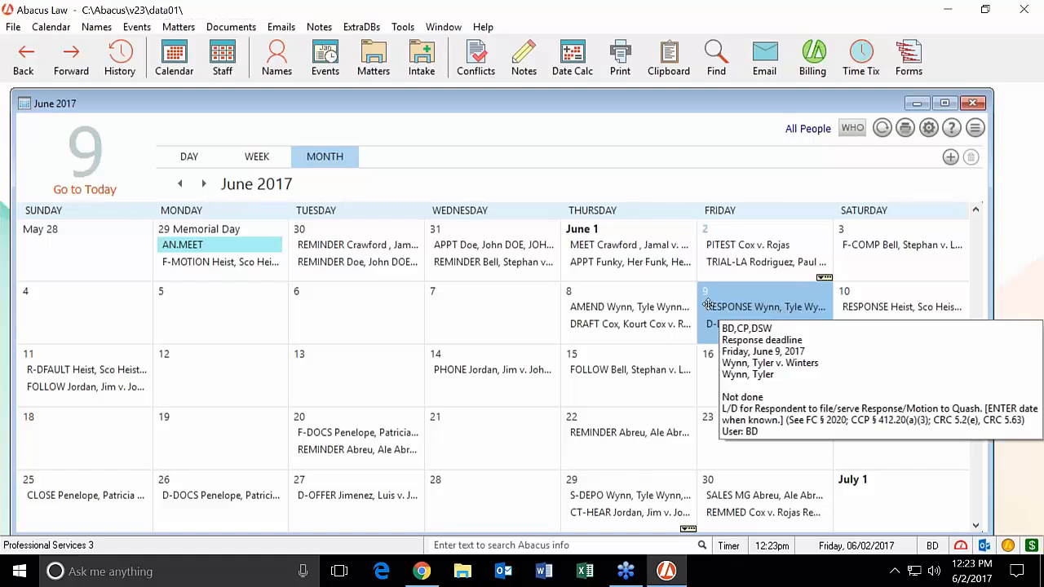
click(194, 163)
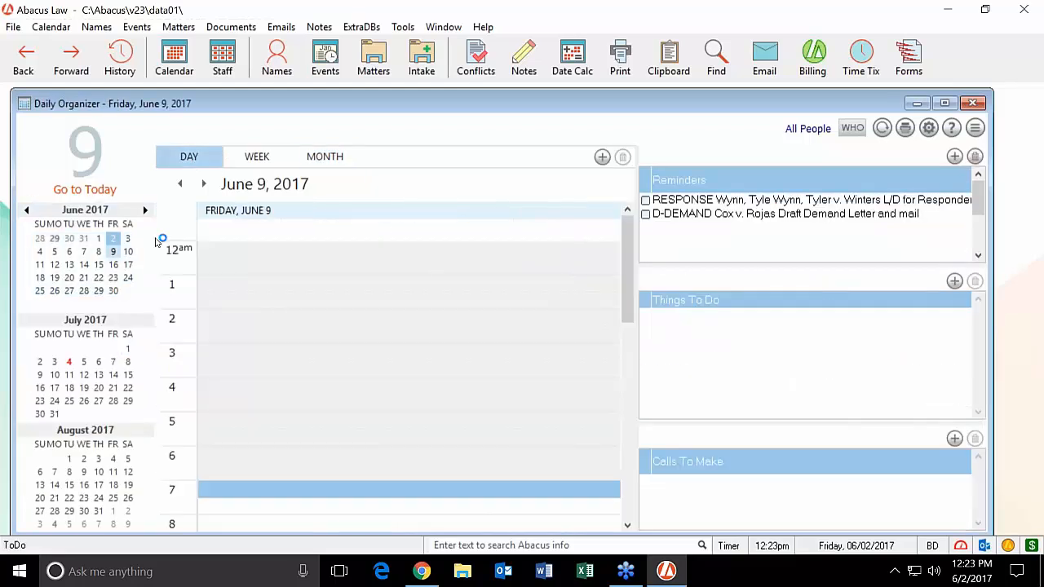
click(112, 238)
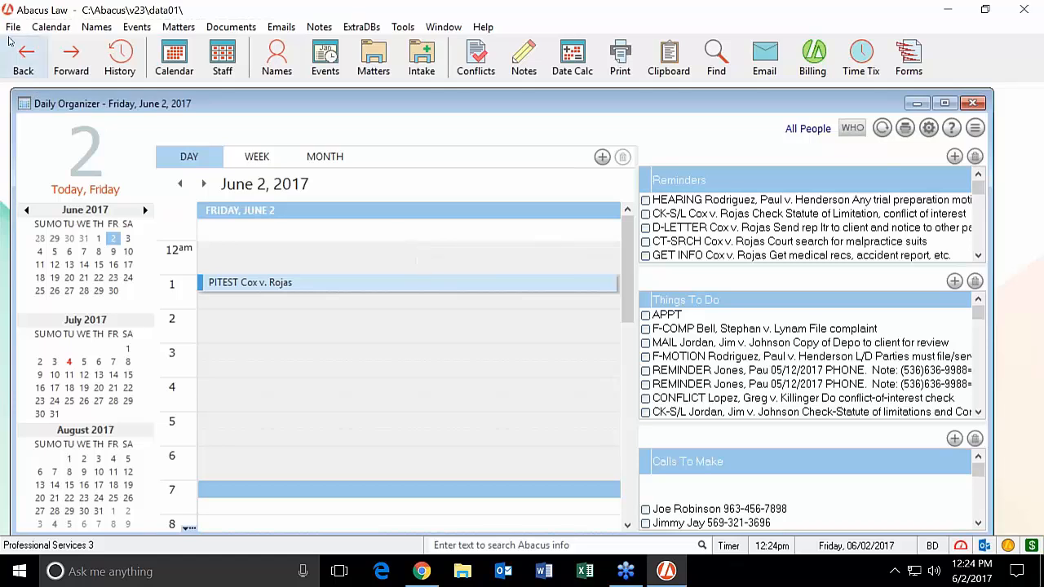
- Open the System Options, examine the settings for events landing on weekends, and close the dialog
click(13, 27)
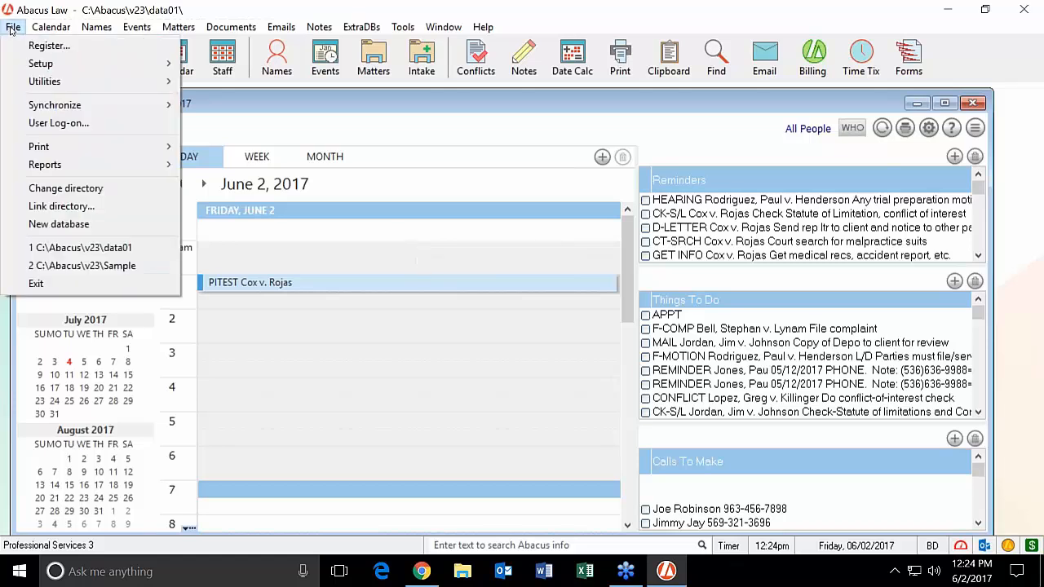
mouse_move(31, 66)
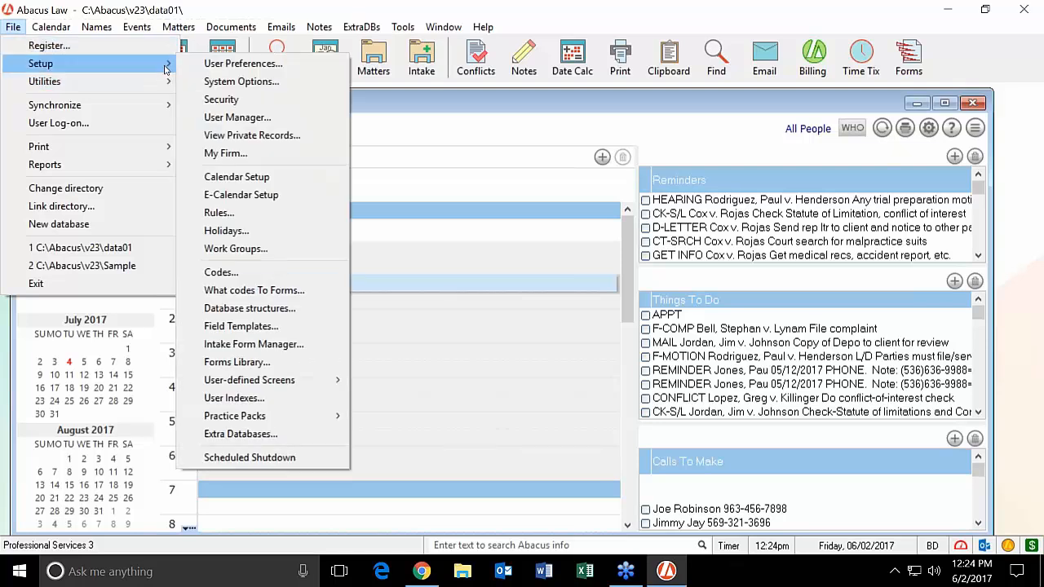
click(221, 83)
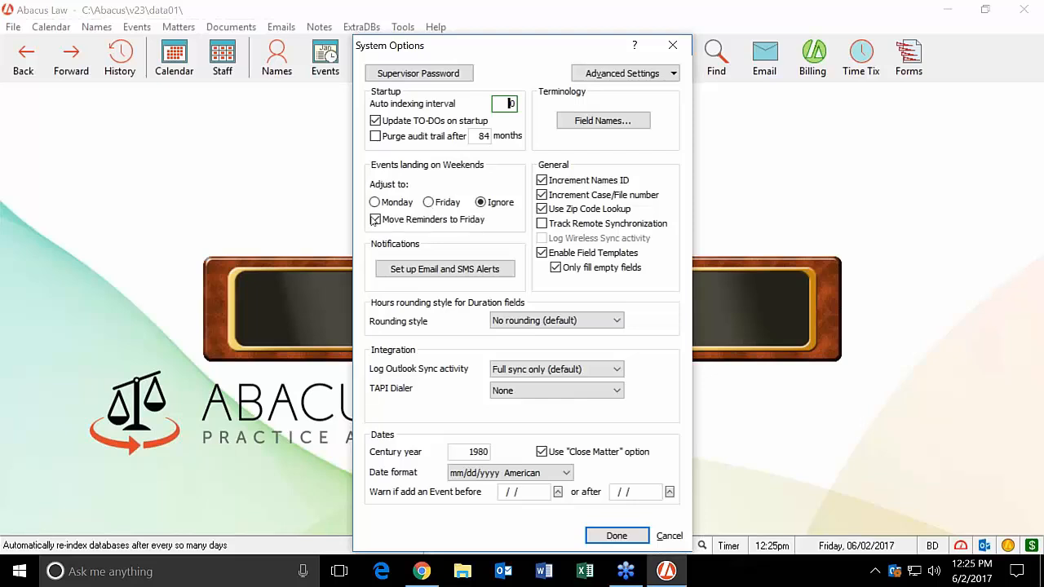
click(672, 45)
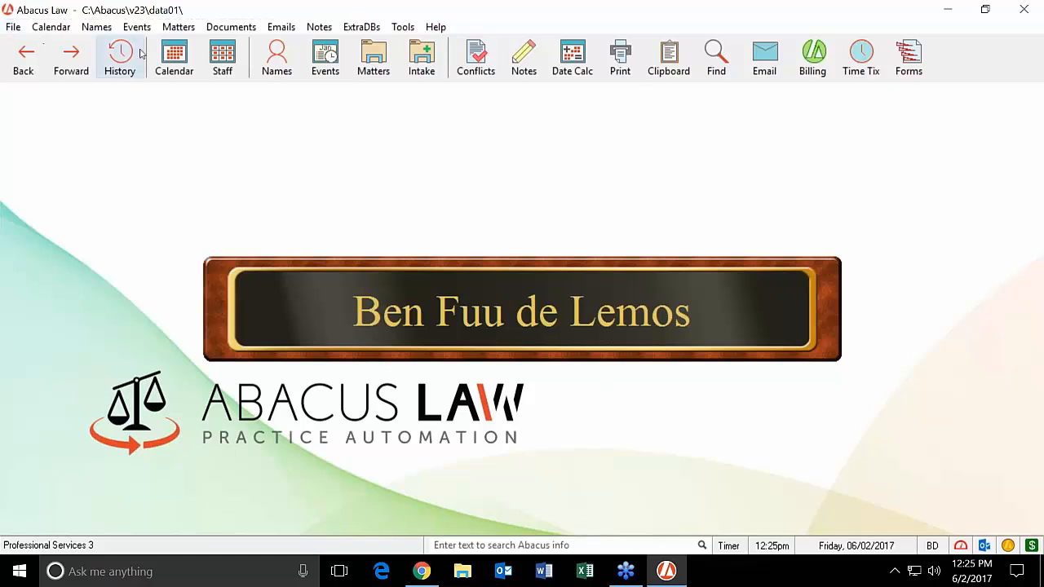
- Reopen the calendar and open the HEARING event from the June 2, 2017 reminders for editing
click(174, 57)
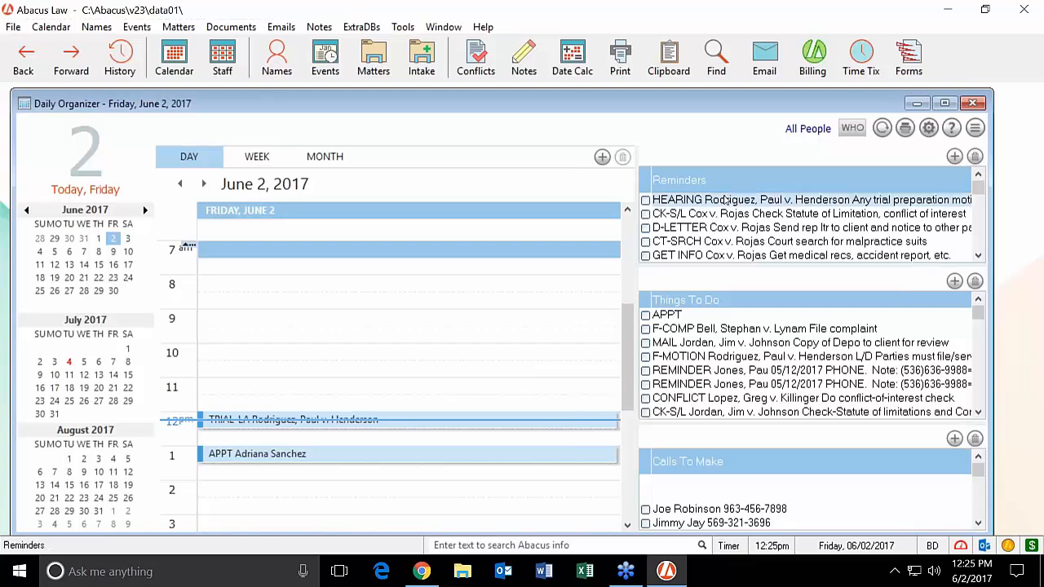
mouse_move(726, 199)
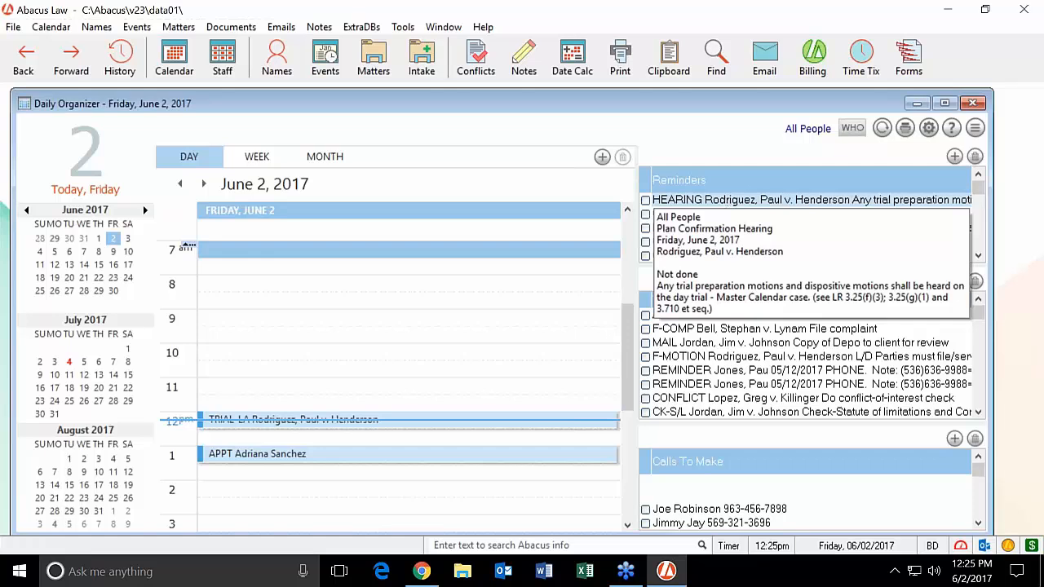
double_click(691, 202)
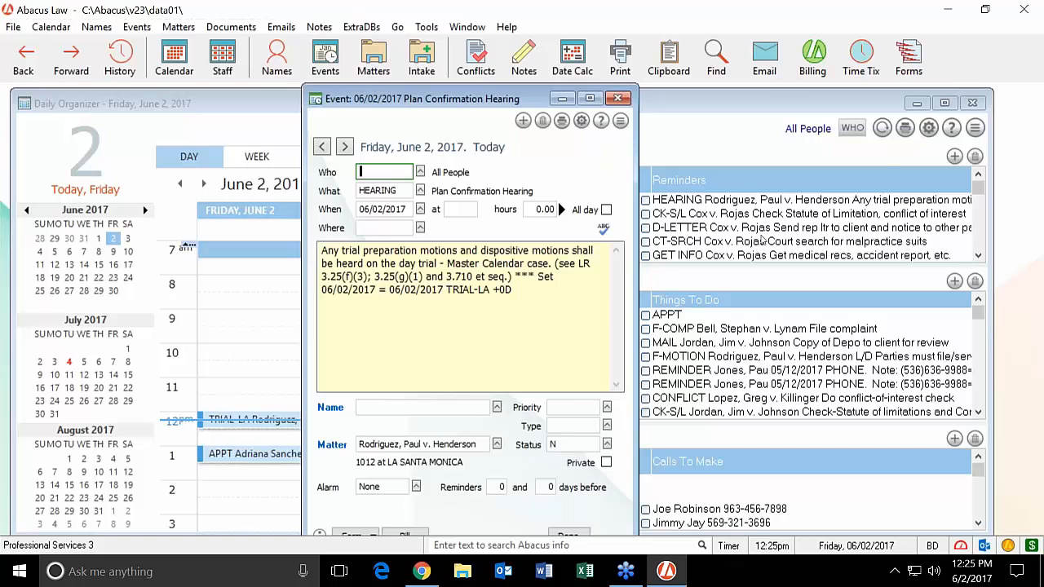
click(450, 209)
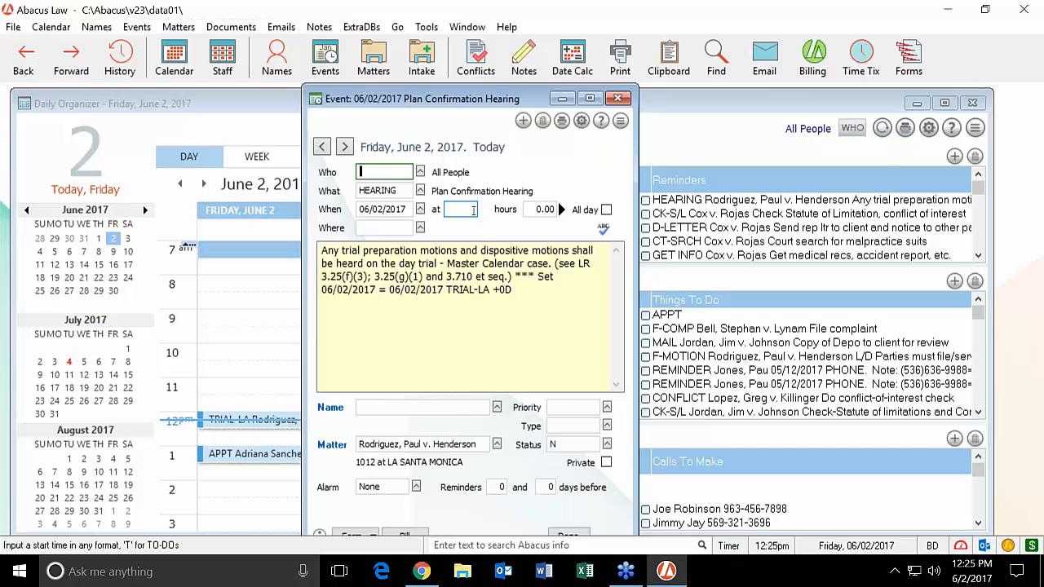
mouse_move(737, 201)
click(463, 208)
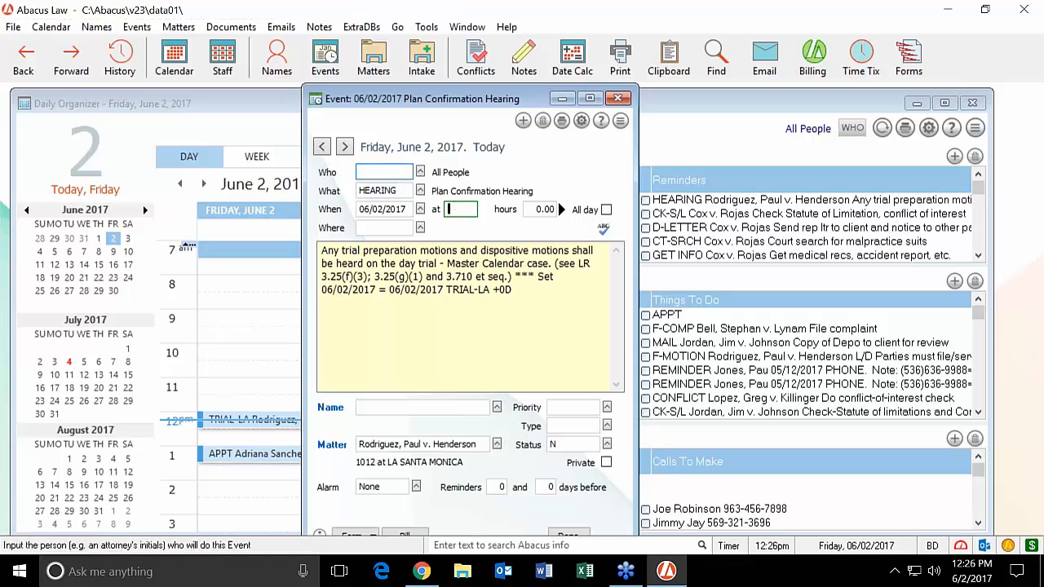
- Assign the HEARING event to the Who code CP, picked from the valid WHO entries
click(388, 174)
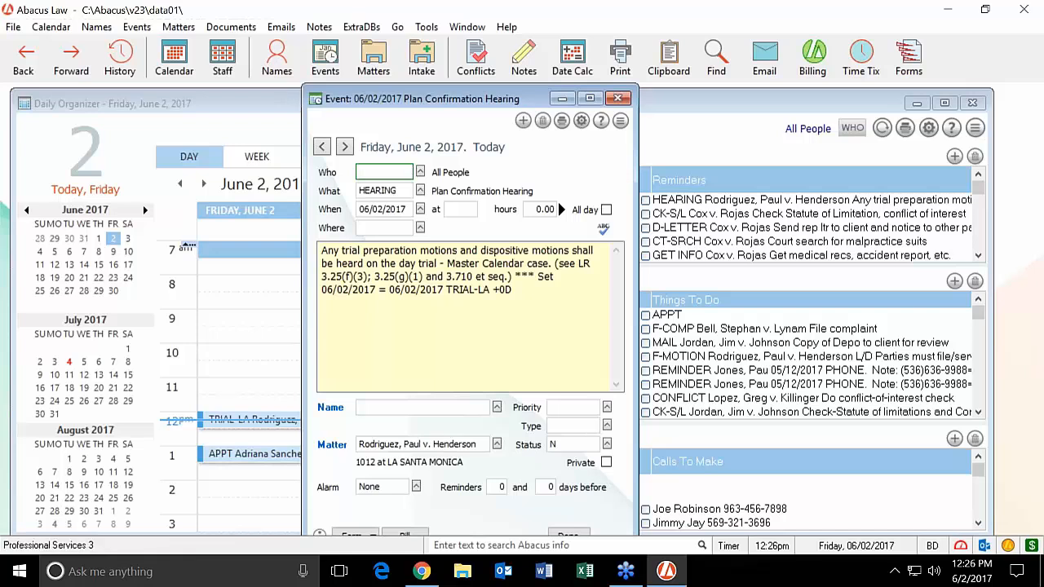
text(CP)
key(Tab)
key(shift+Tab)
key(BackSpace)
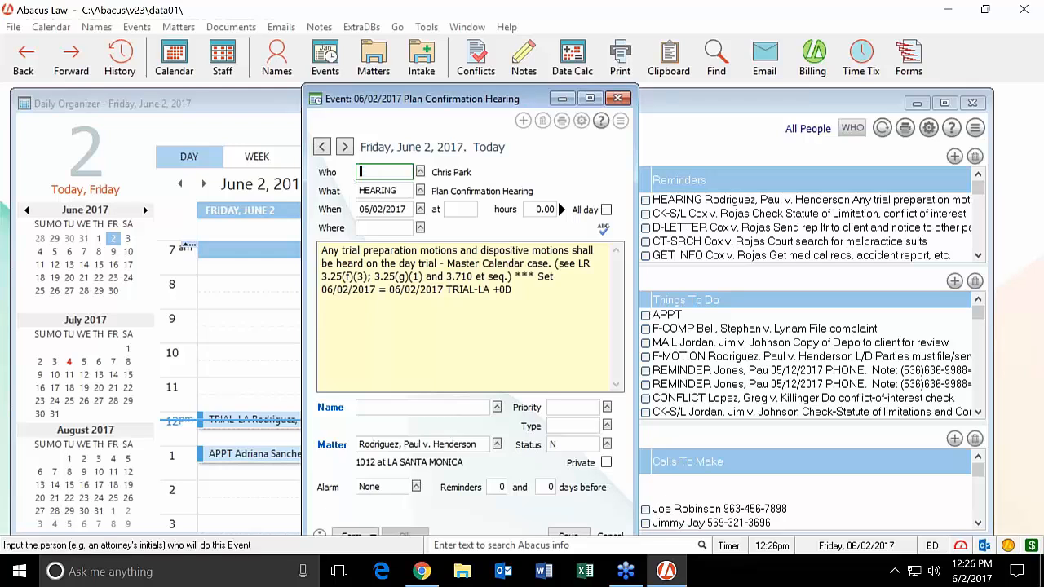
click(419, 172)
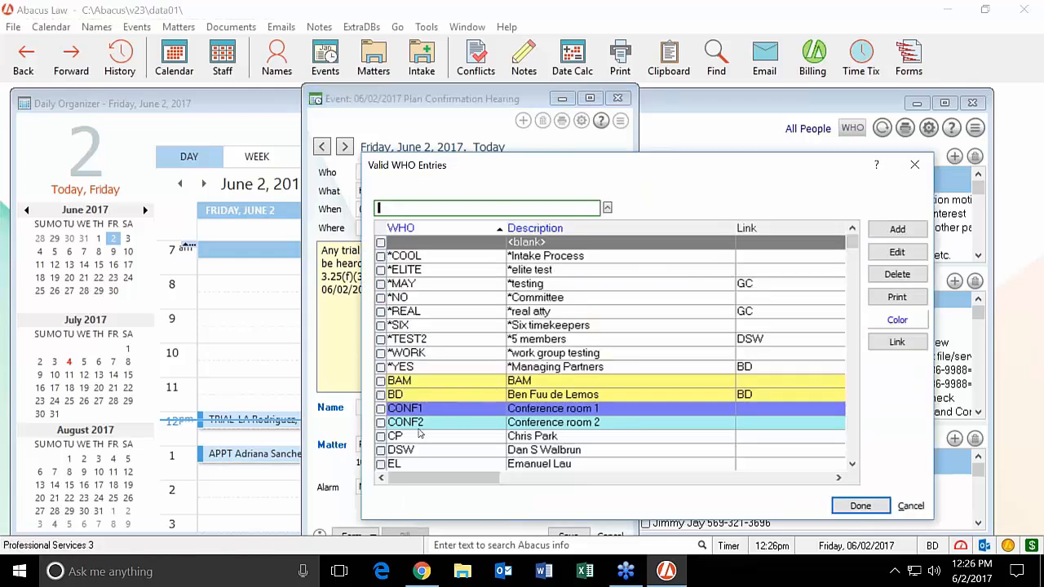
click(391, 436)
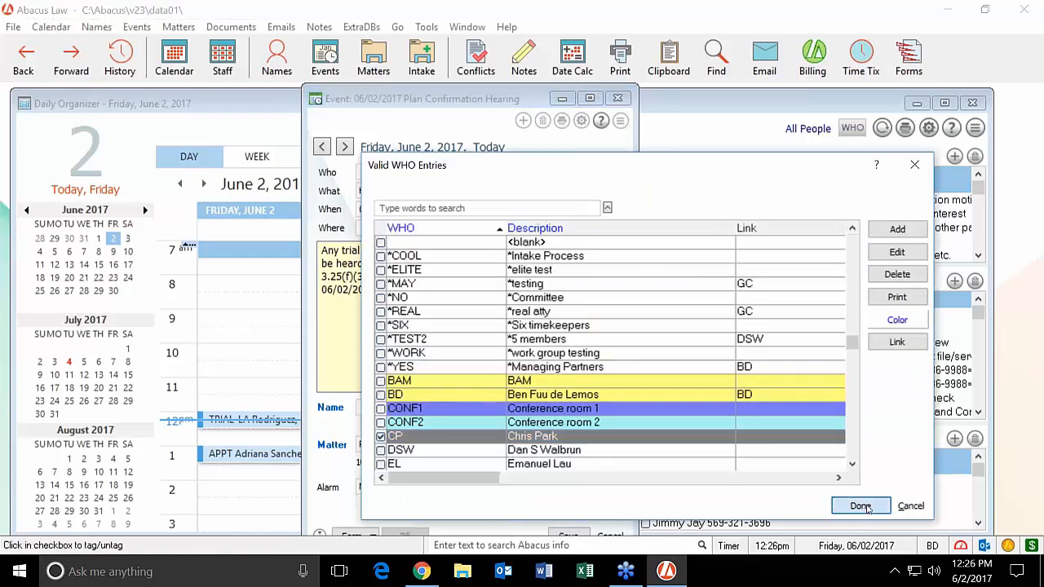
click(860, 506)
- Set the HEARING event's start time to 1:00p
click(458, 209)
text(1)
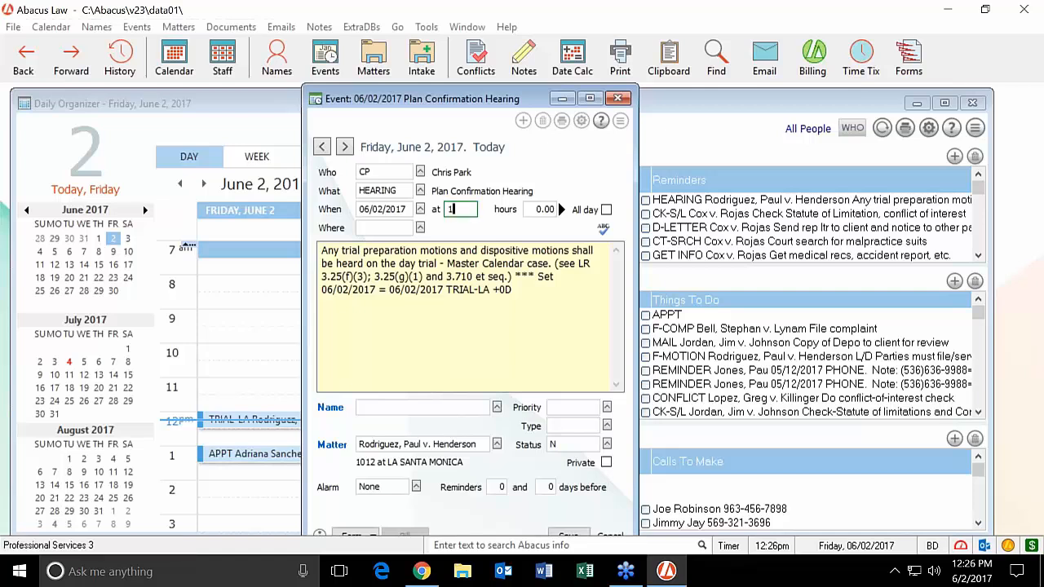
text(:00p)
key(Tab)
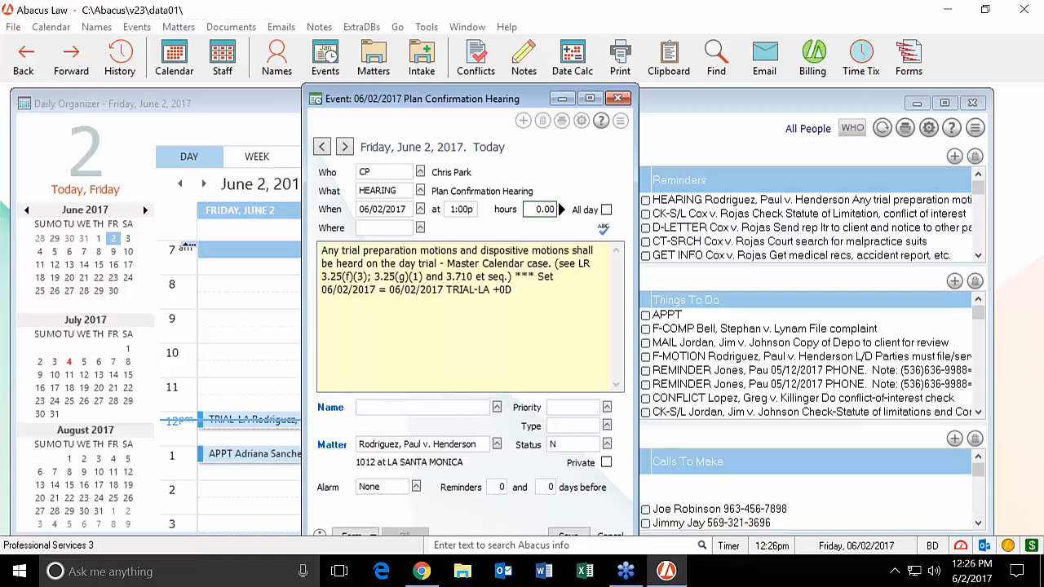
- Set the HEARING event's start time to 3:00p and its duration to 1.00 hours
click(470, 209)
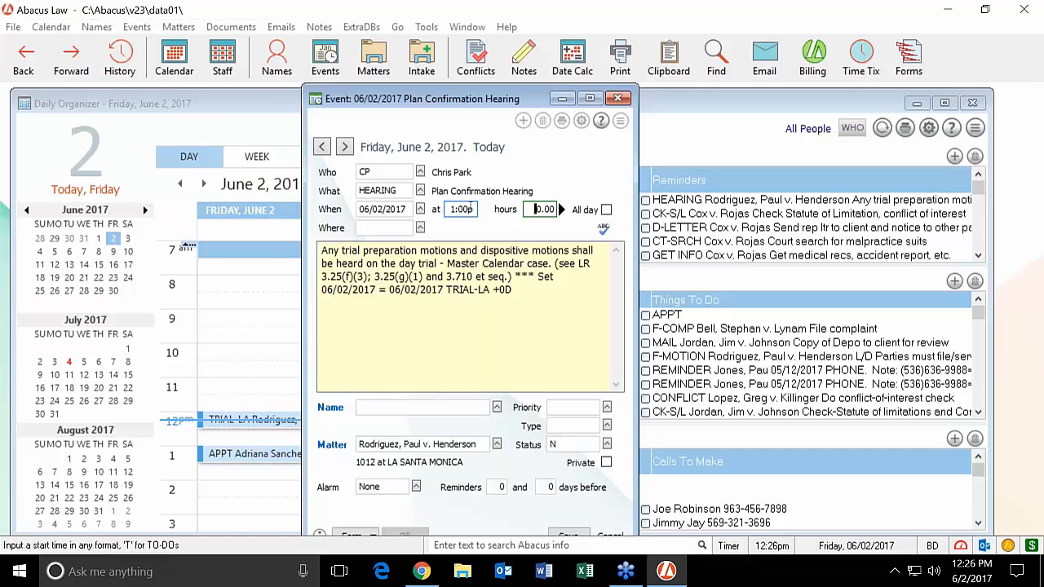
click(457, 208)
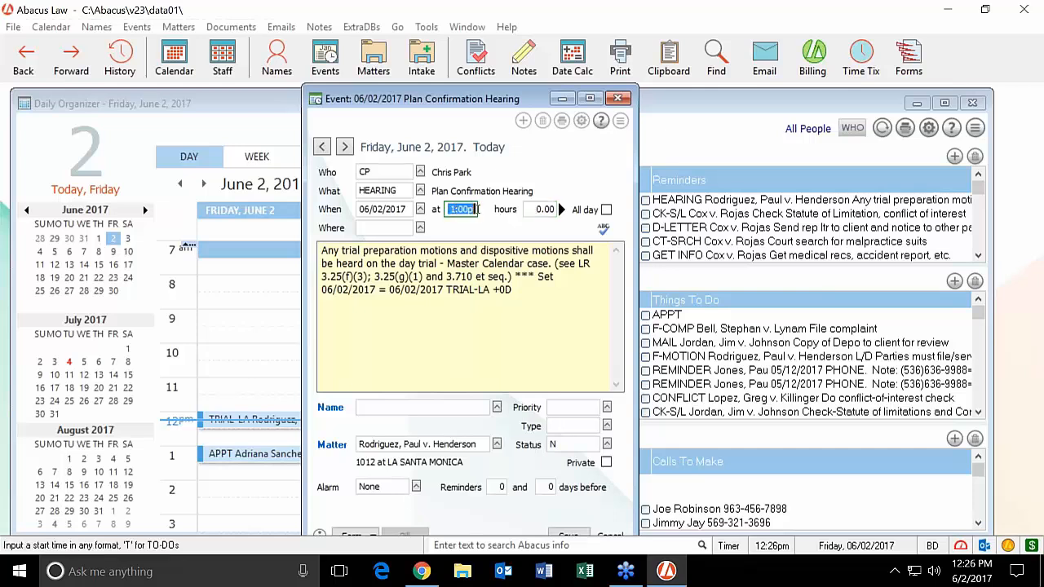
text(3p)
key(Tab)
text(1.)
key(Tab)
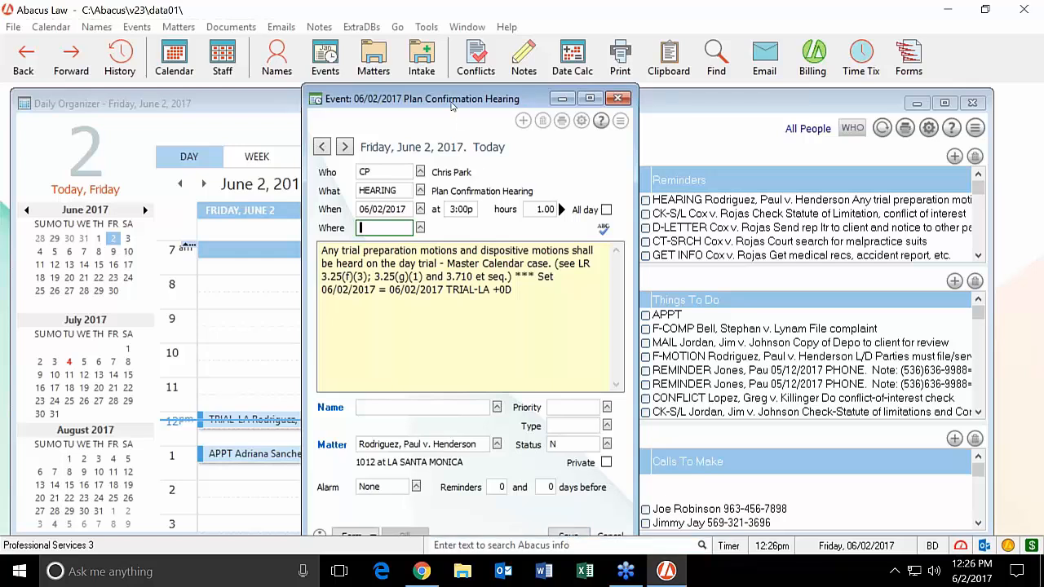
drag(452, 106, 447, 88)
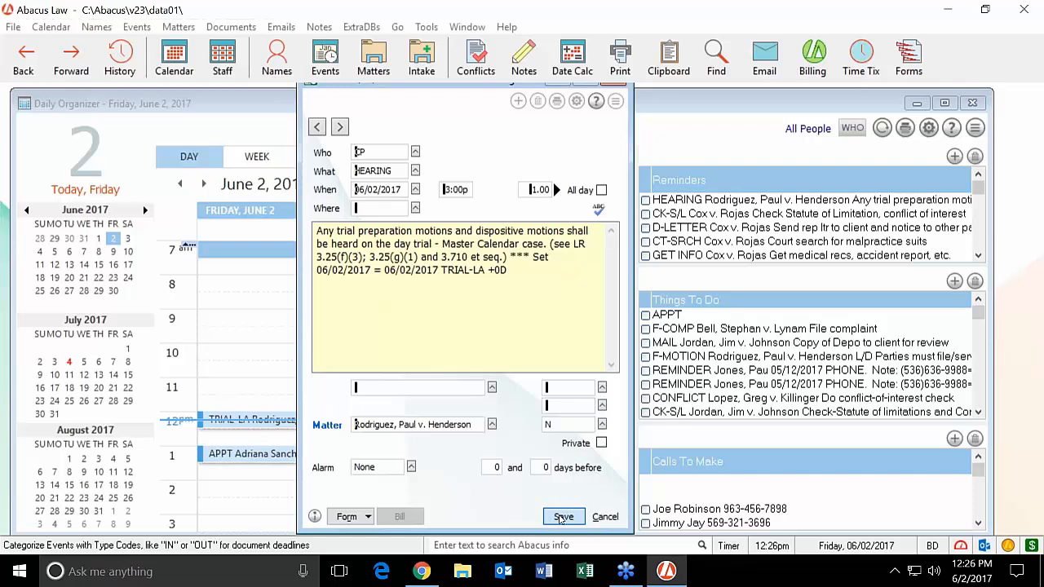
- Save and close the HEARING event, and check its entry in the June 2, 2017 day schedule
click(563, 517)
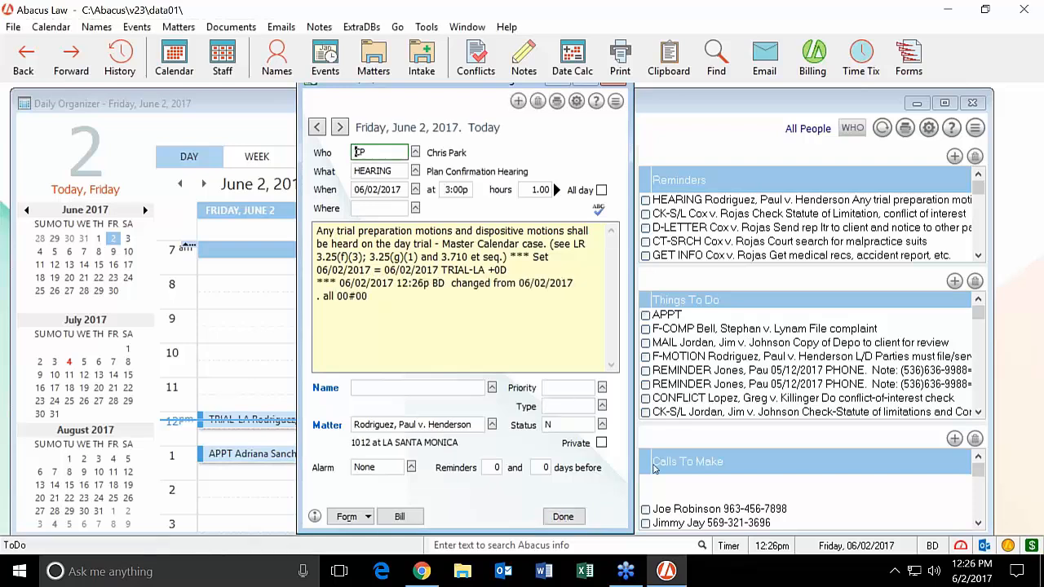
click(562, 516)
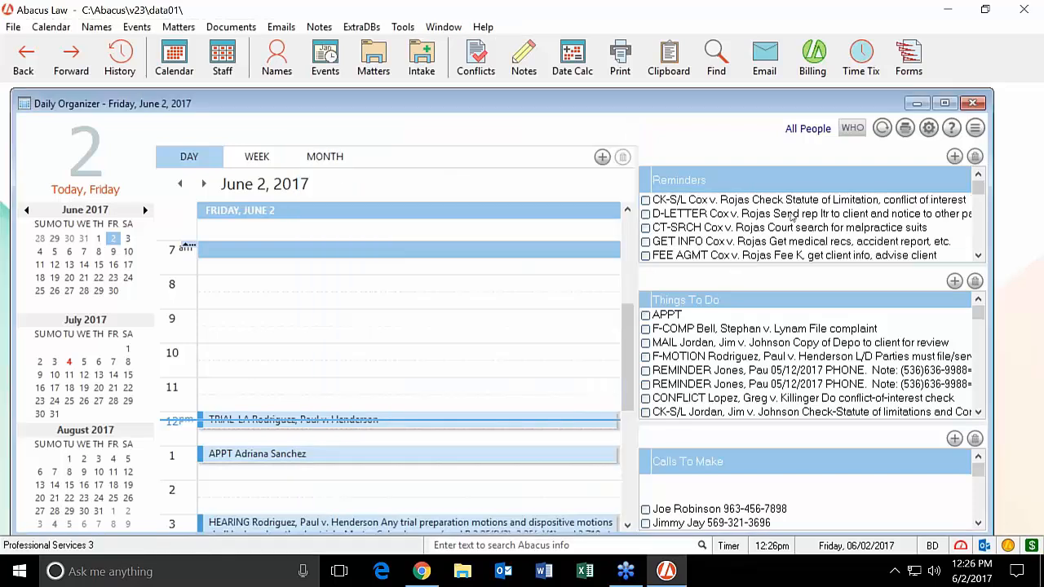
mouse_move(475, 526)
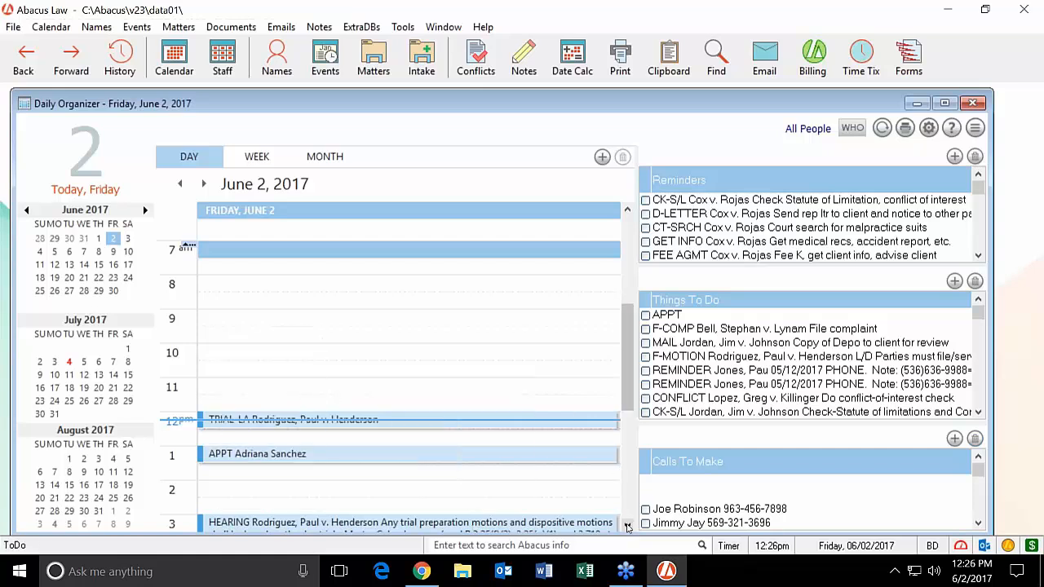
click(627, 527)
mouse_move(398, 469)
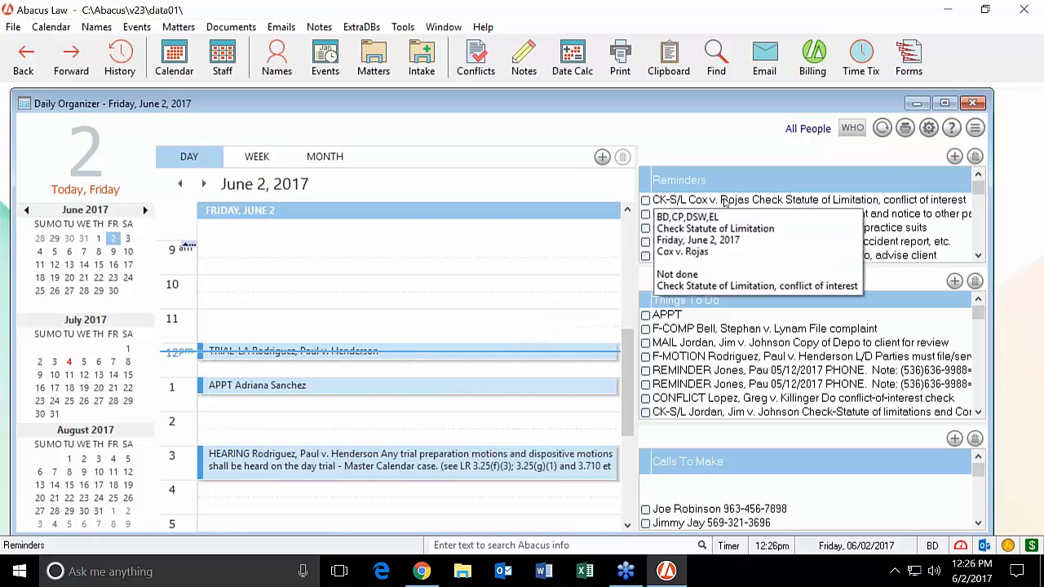
mouse_move(367, 463)
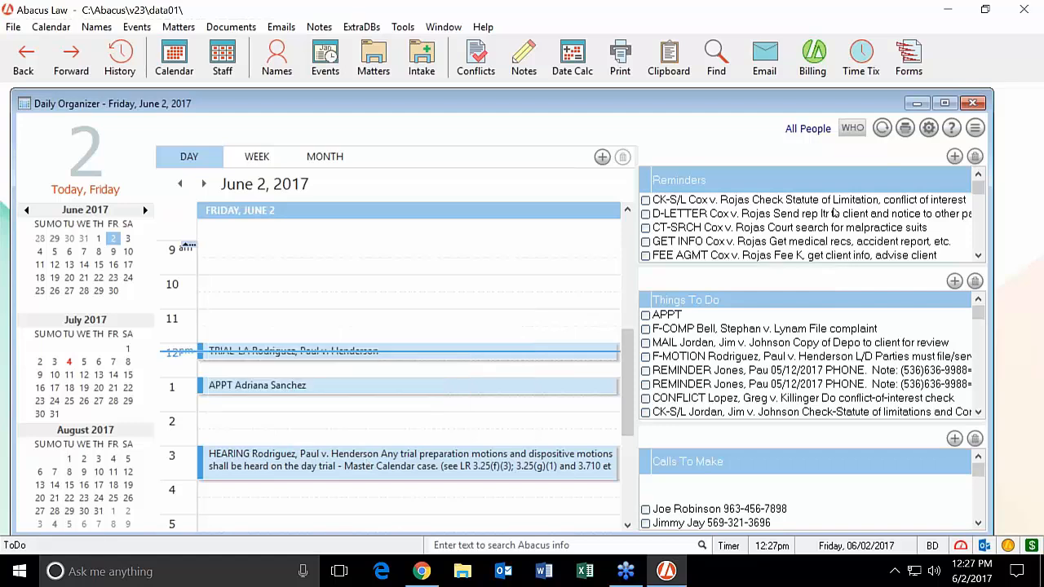
- Filter the calendar to show only the entries assigned to Who code CP
click(852, 129)
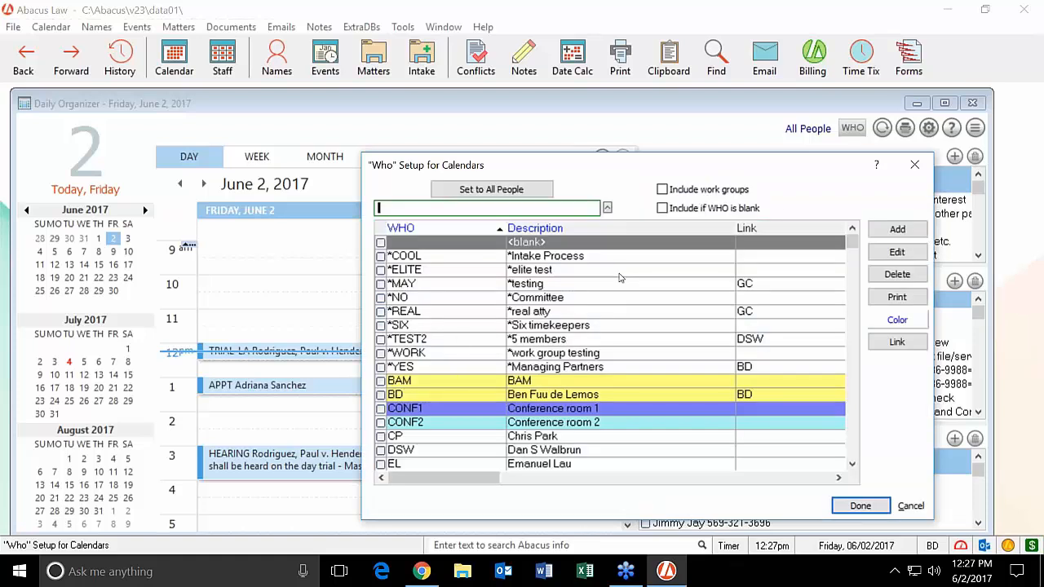
click(381, 437)
click(860, 505)
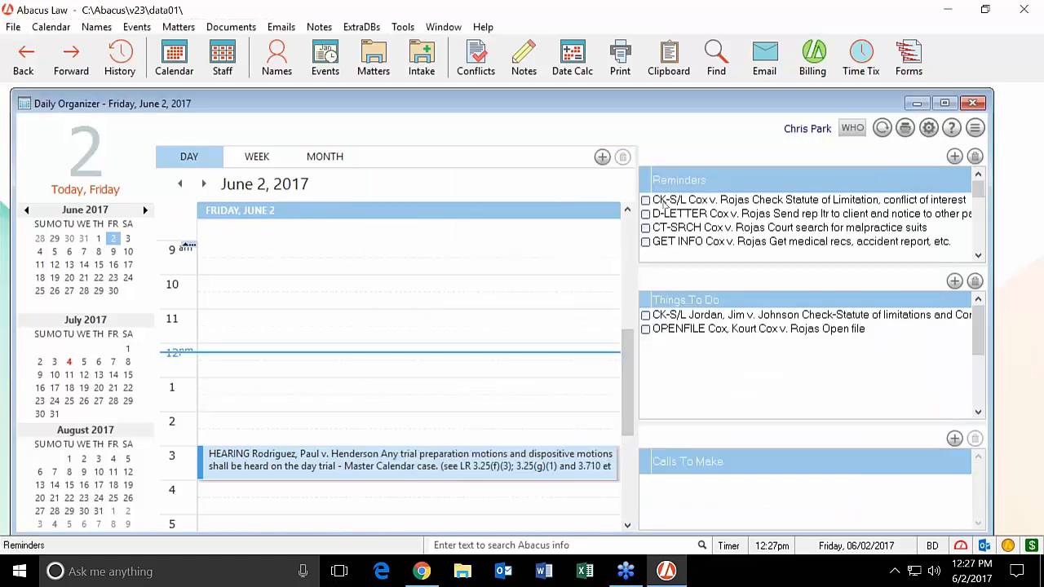
- Reopen the HEARING event from the day schedule, replace its start time with TO-DO, and save it
click(538, 470)
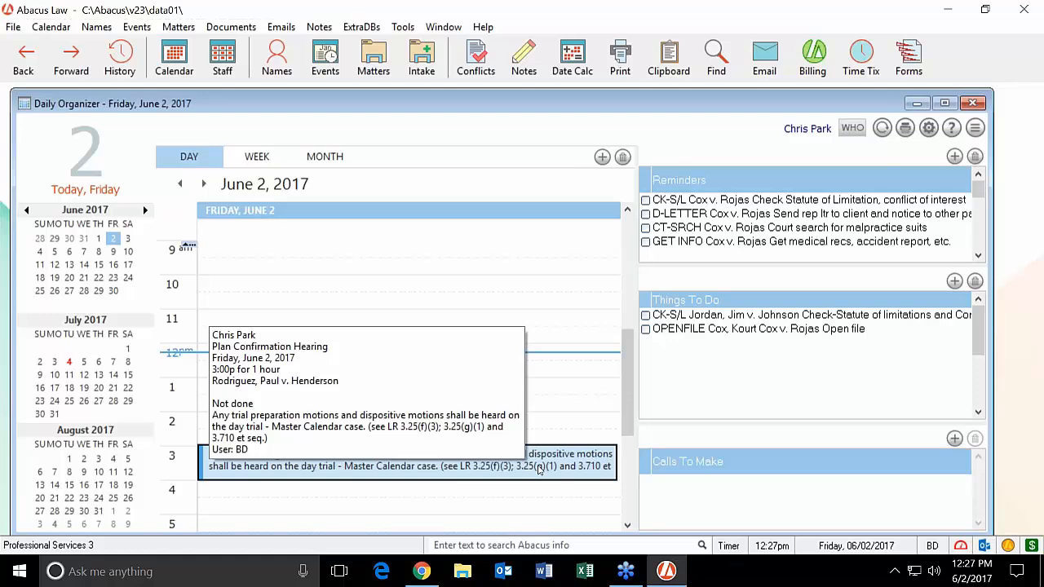
double_click(538, 470)
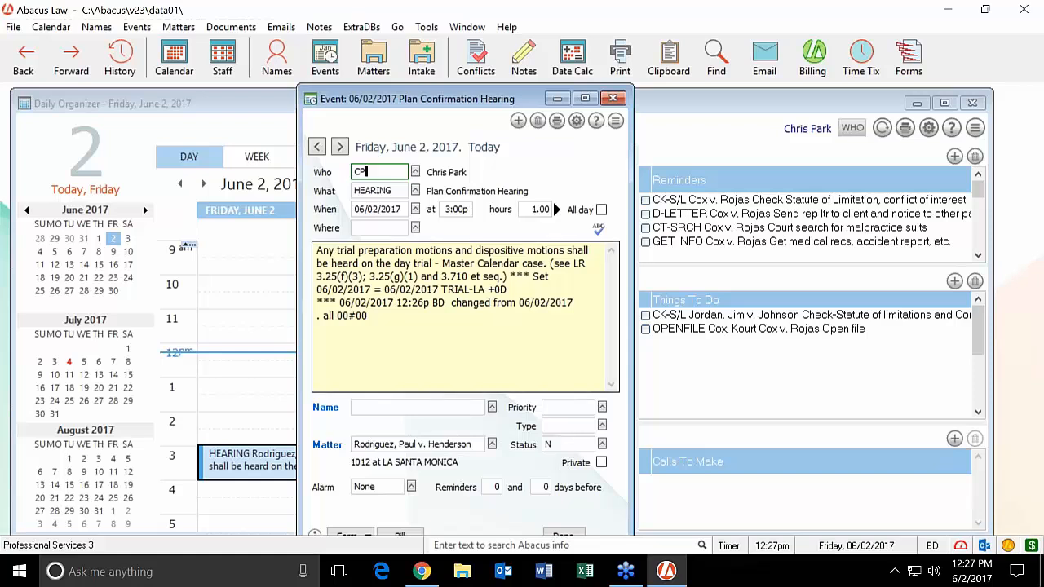
click(456, 210)
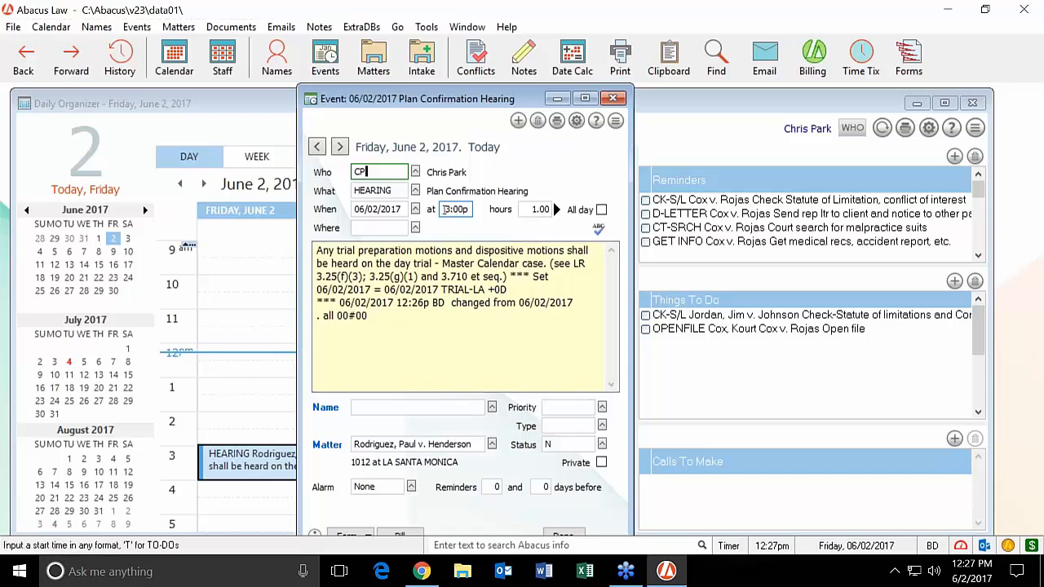
click(445, 210)
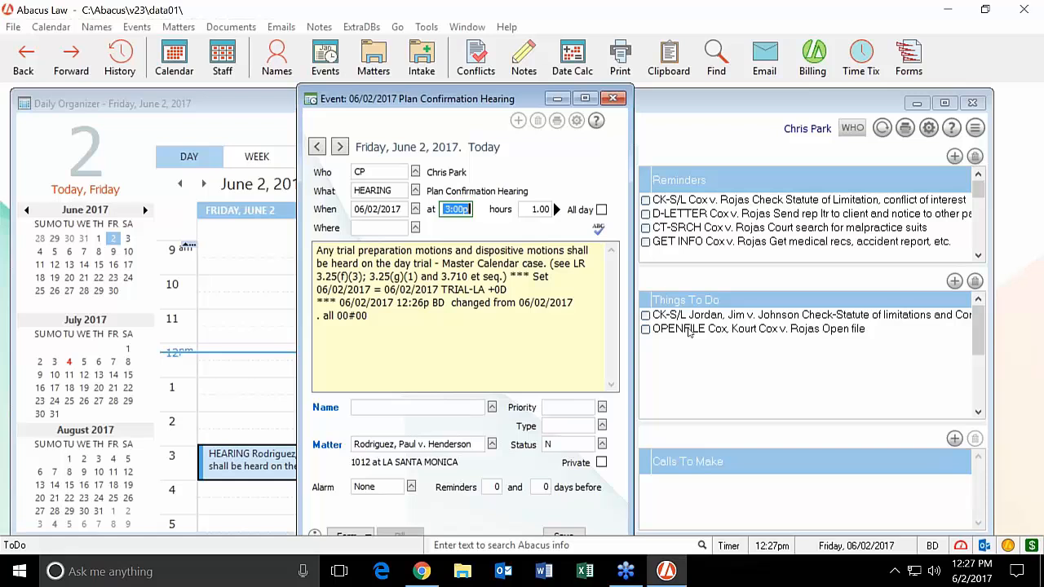
text(to-)
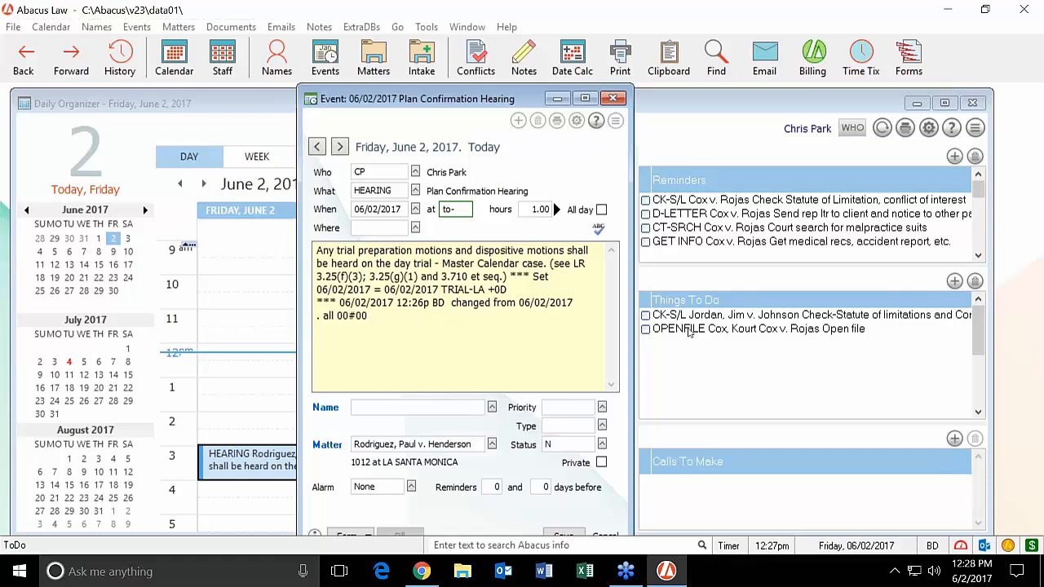
text(do)
key(Tab)
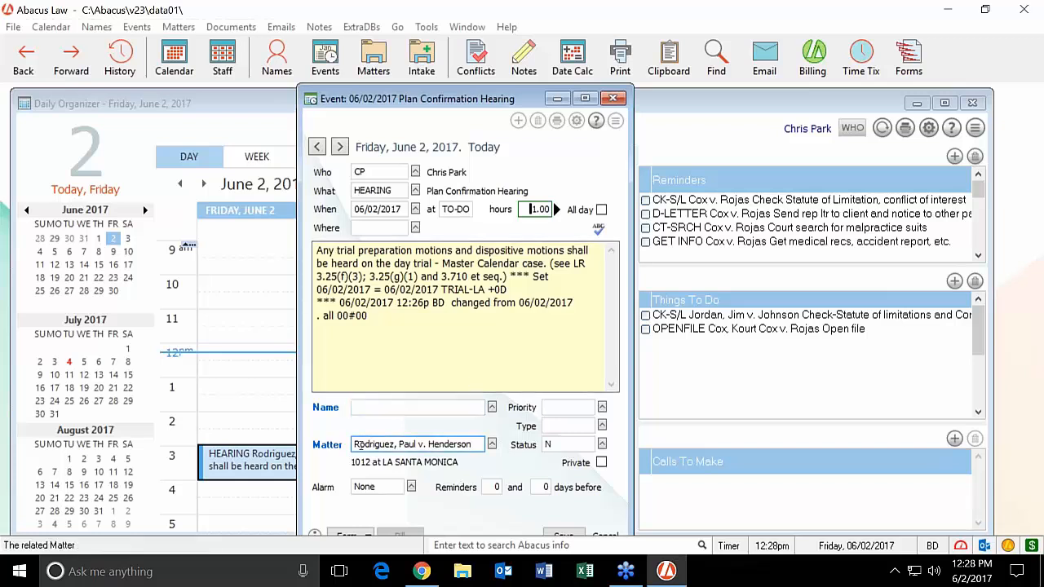
click(562, 535)
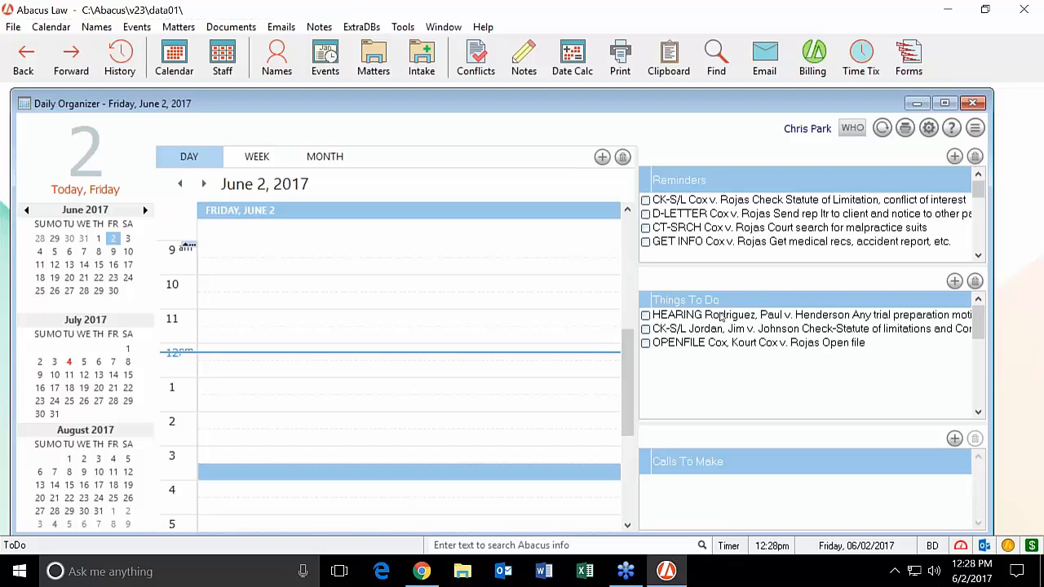
- Mark the HEARING item in Things To Do as done with the new status D
mouse_move(721, 317)
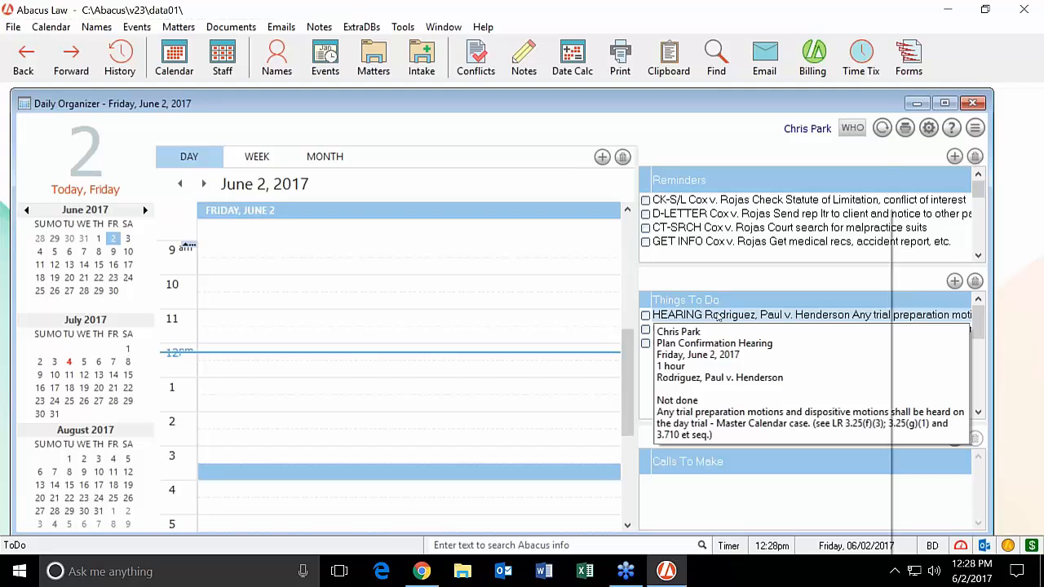
right_click(717, 317)
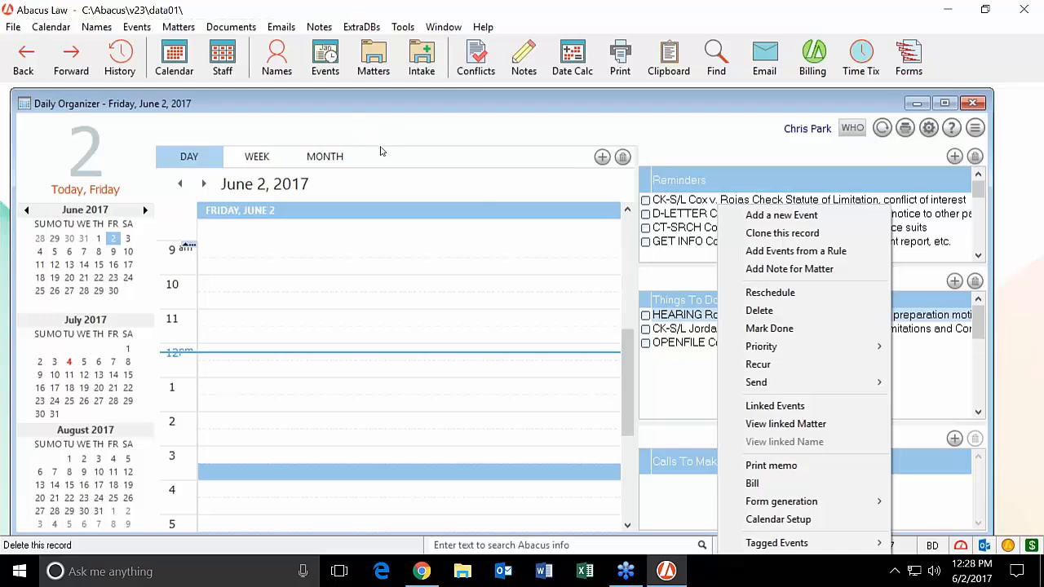
click(740, 330)
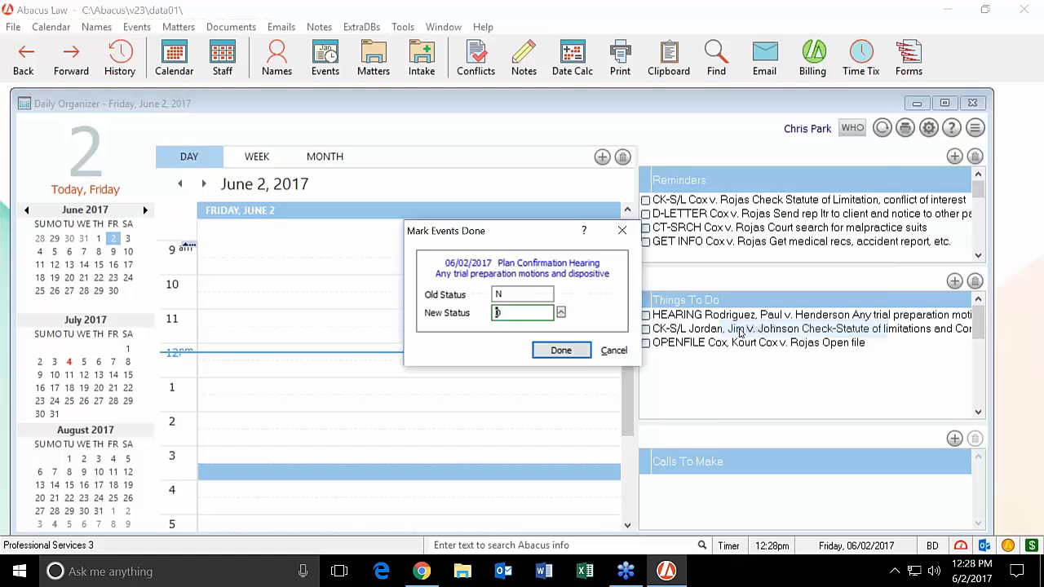
click(562, 352)
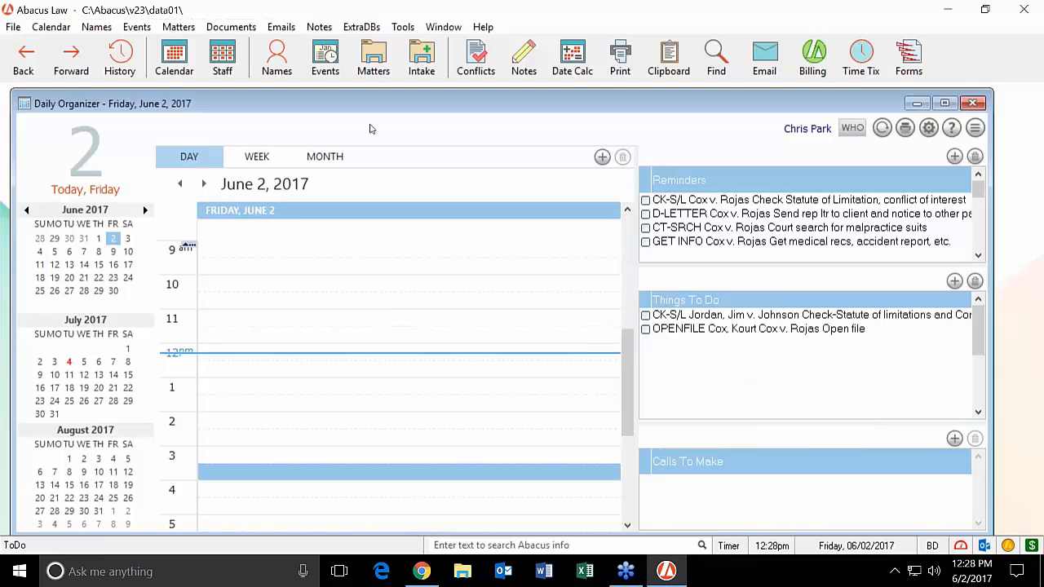
- Find the HEARING event's contract matter by the client's surname and open its events list
click(375, 65)
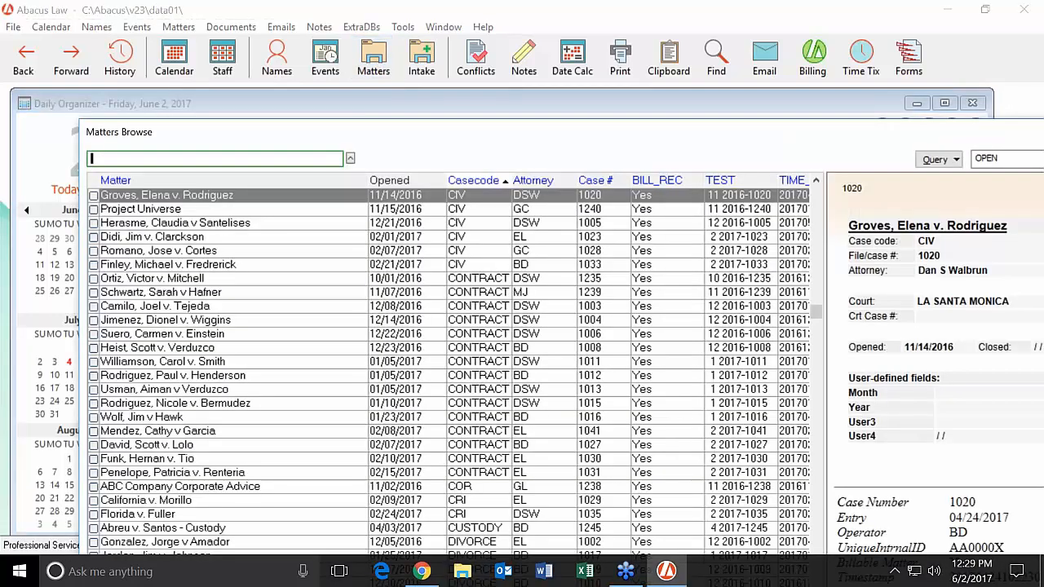
text(rodriguez)
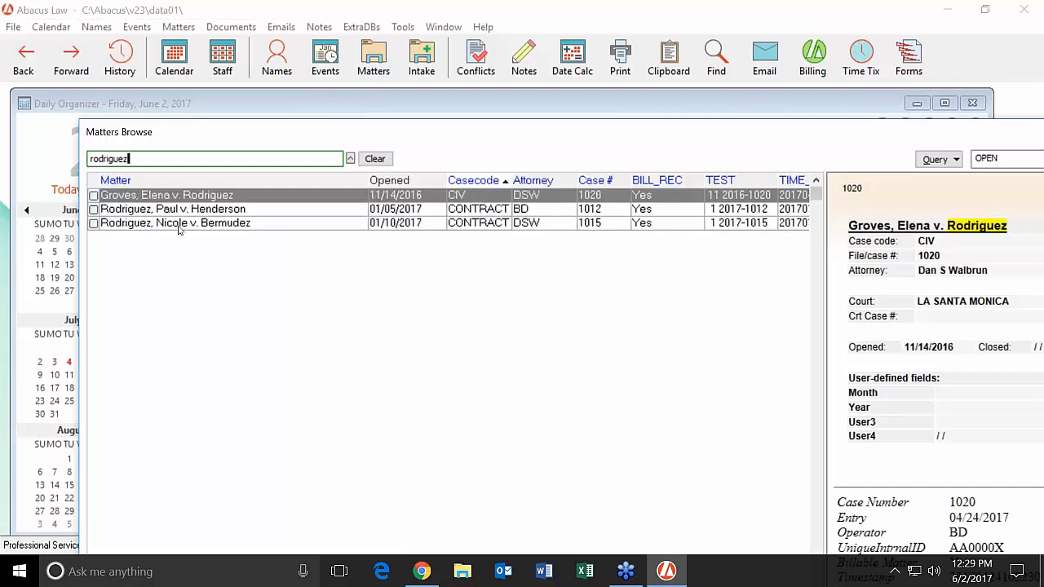
double_click(184, 210)
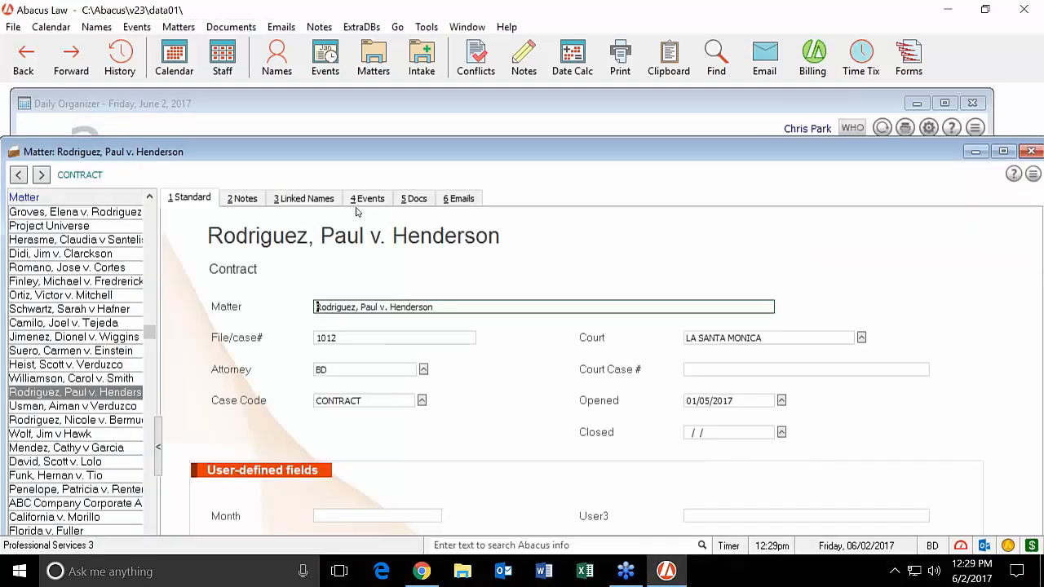
click(368, 198)
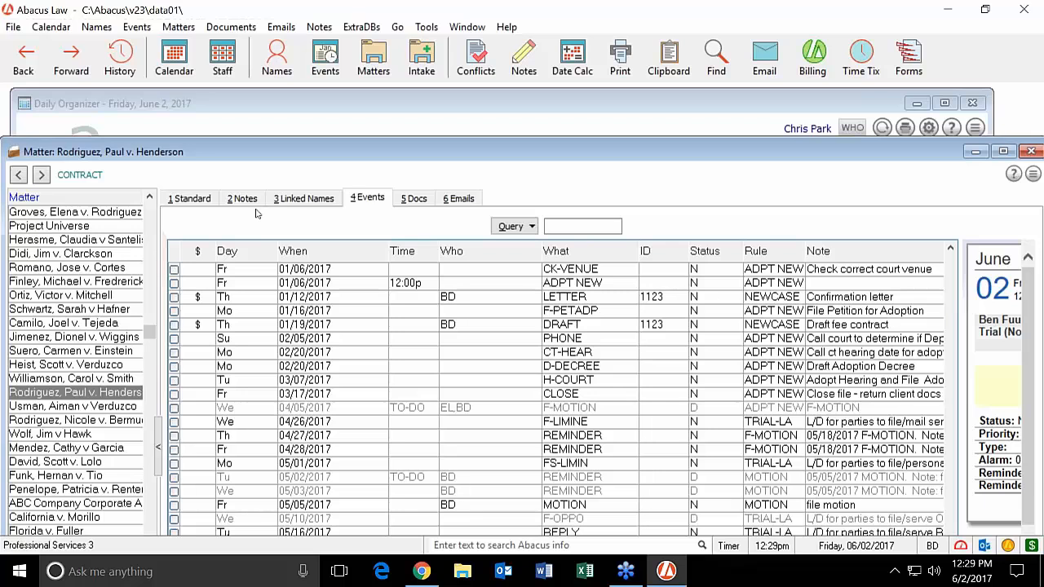
- Reposition the matter window and look through the columns of its most recent events
drag(6, 139, 73, 181)
drag(134, 217, 378, 160)
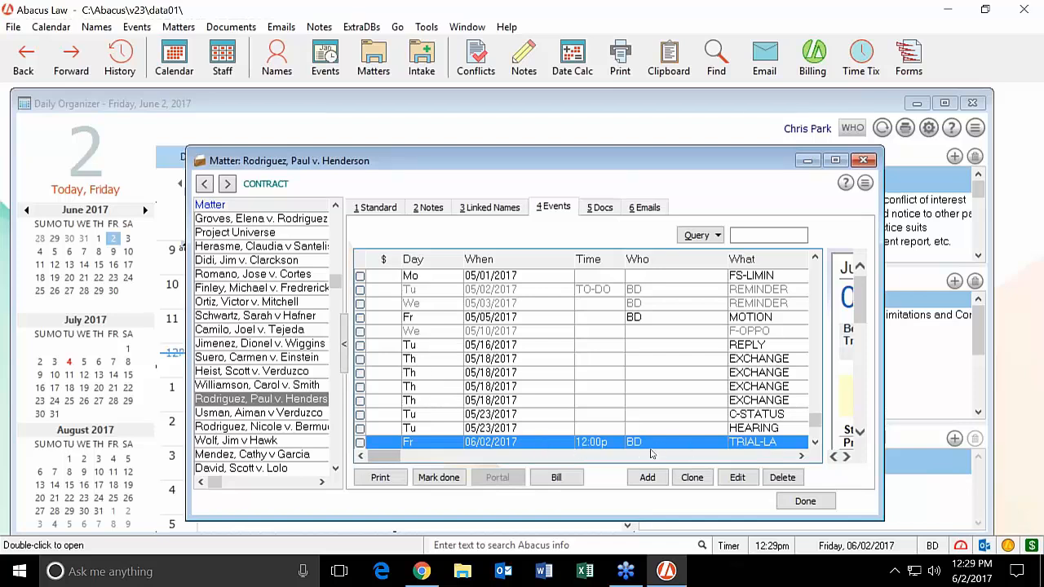
click(800, 456)
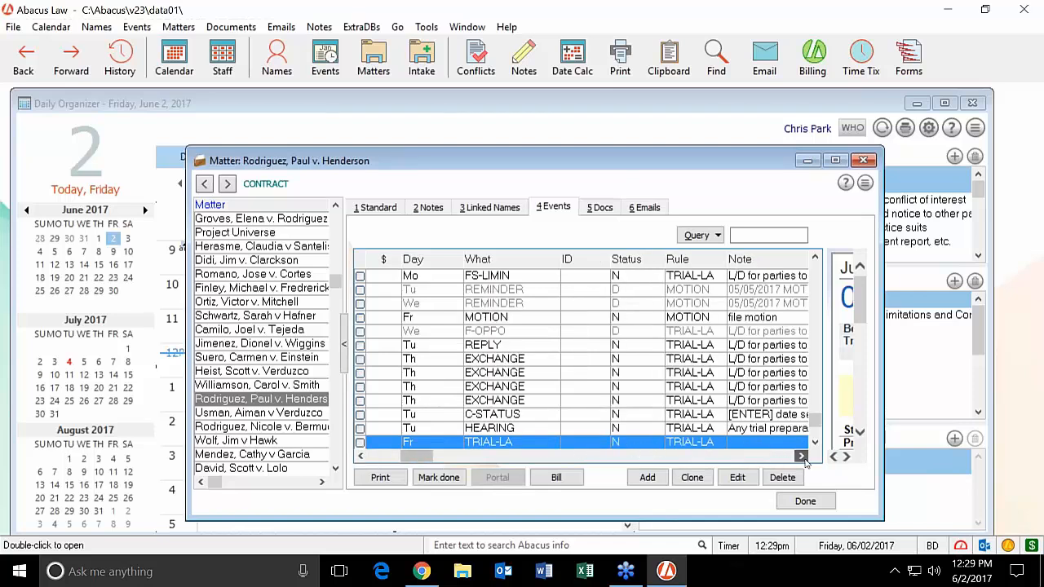
click(801, 456)
click(801, 456)
click(801, 455)
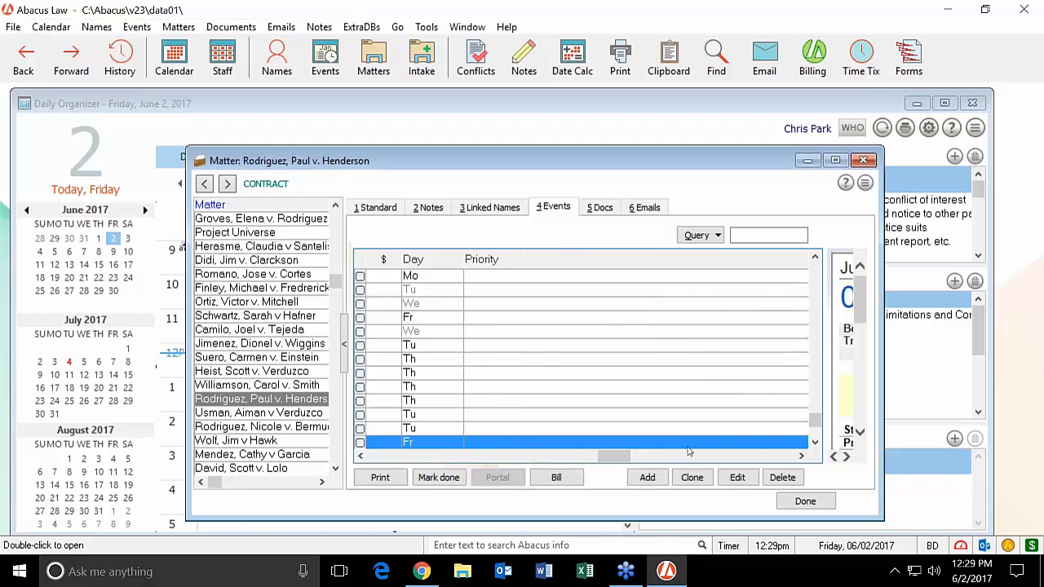
drag(615, 457, 385, 457)
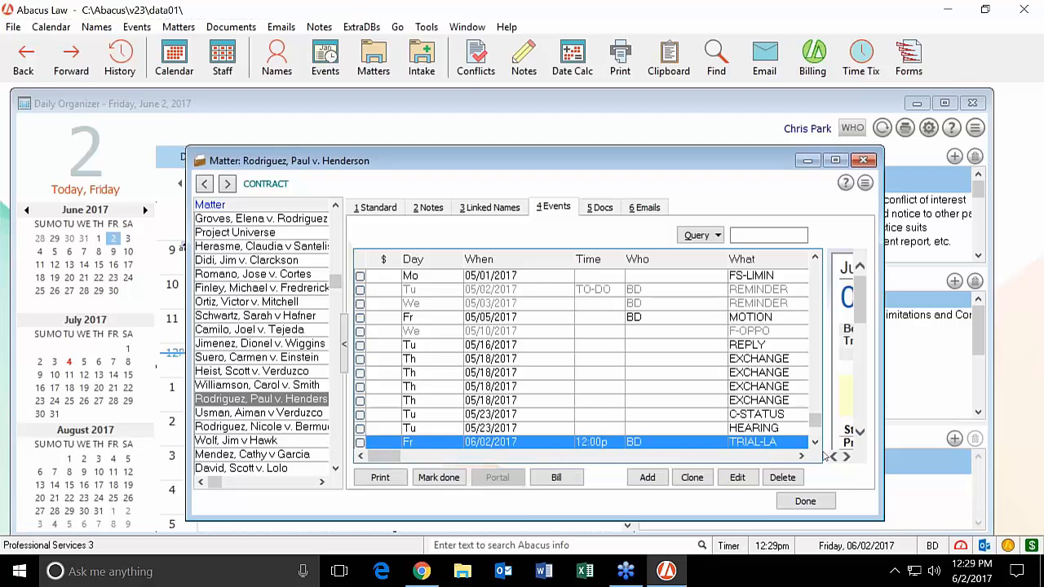
- Compare the status codes of the matter's F-OPPO, MOTION and REMINDER events from May 2017
click(800, 456)
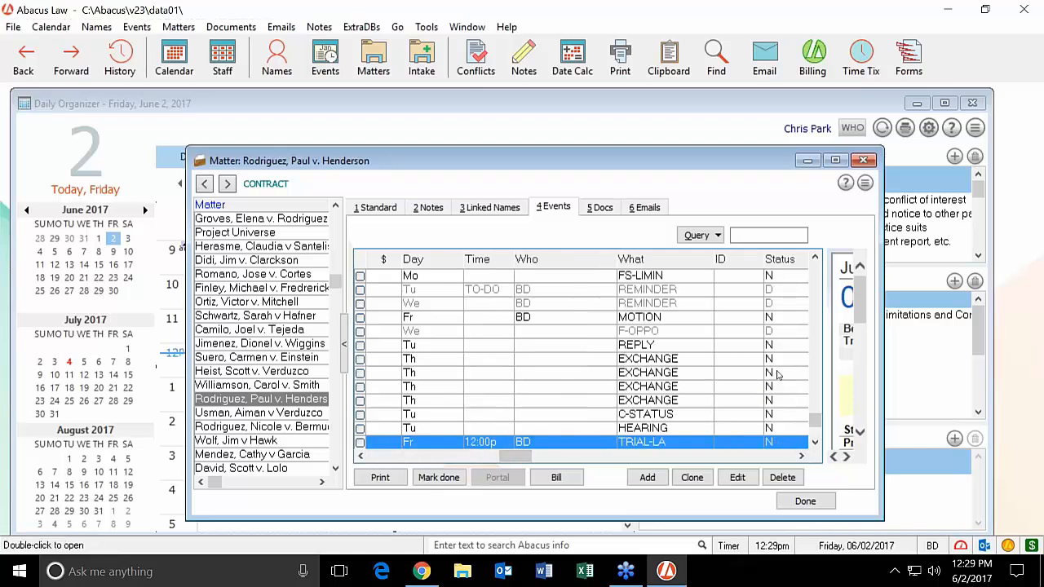
click(768, 331)
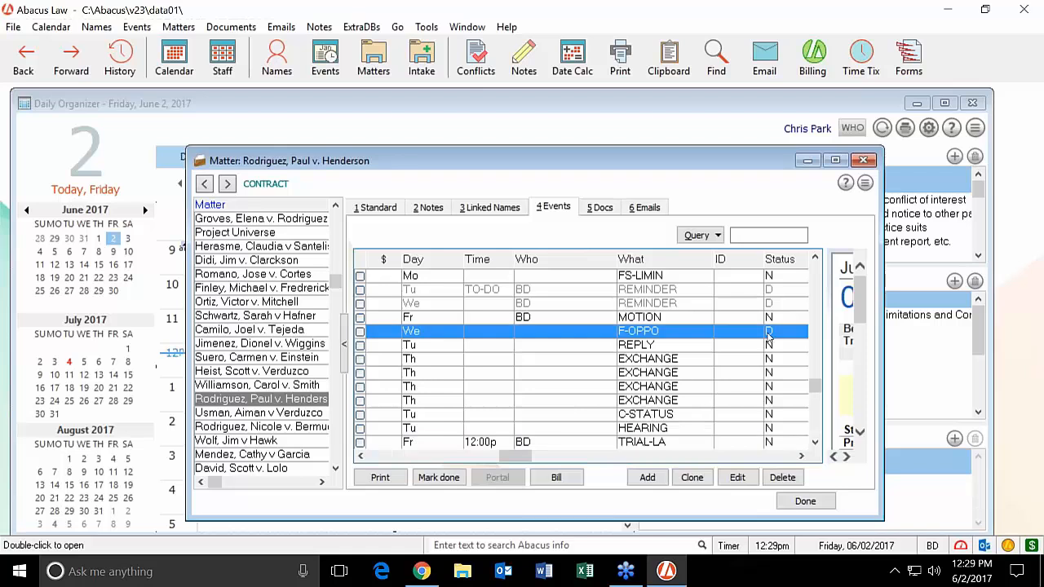
drag(531, 457, 391, 457)
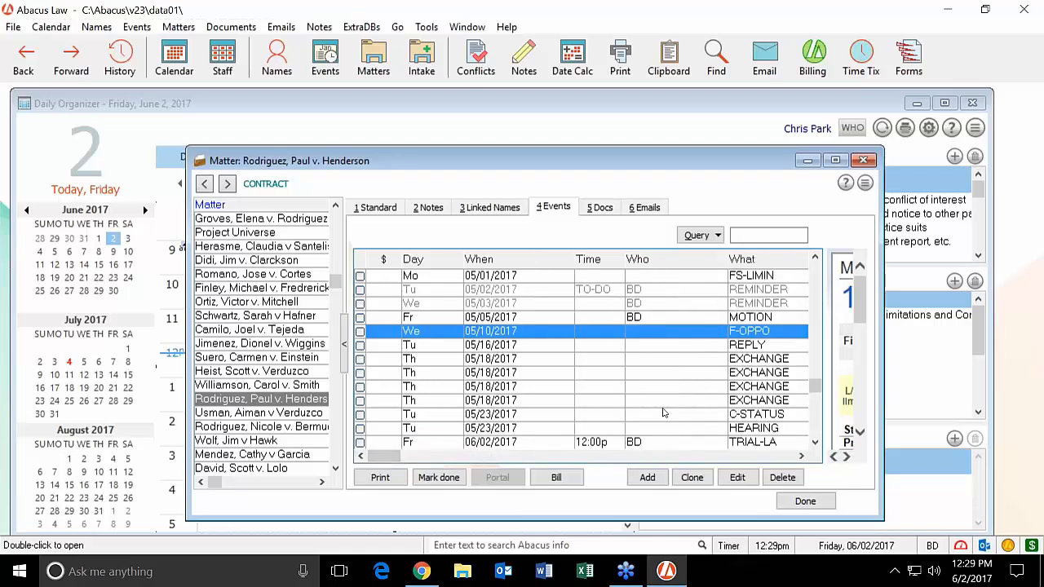
click(662, 320)
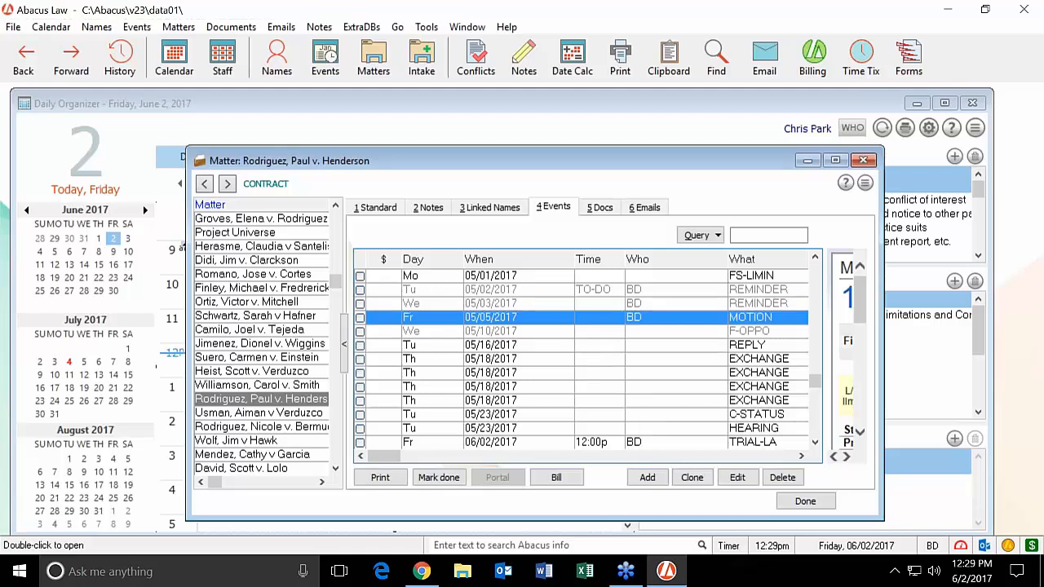
click(801, 458)
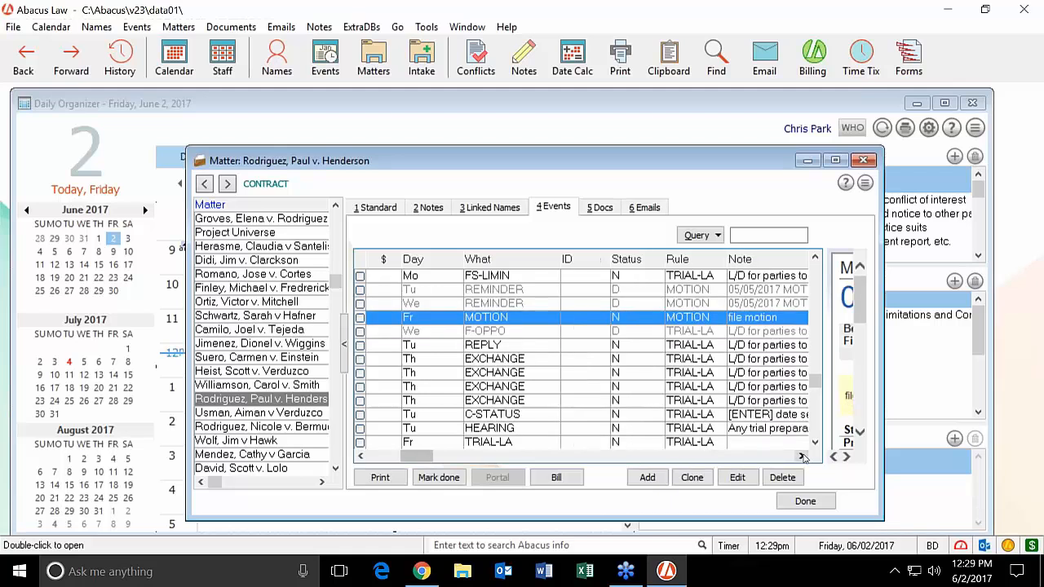
click(801, 457)
click(540, 304)
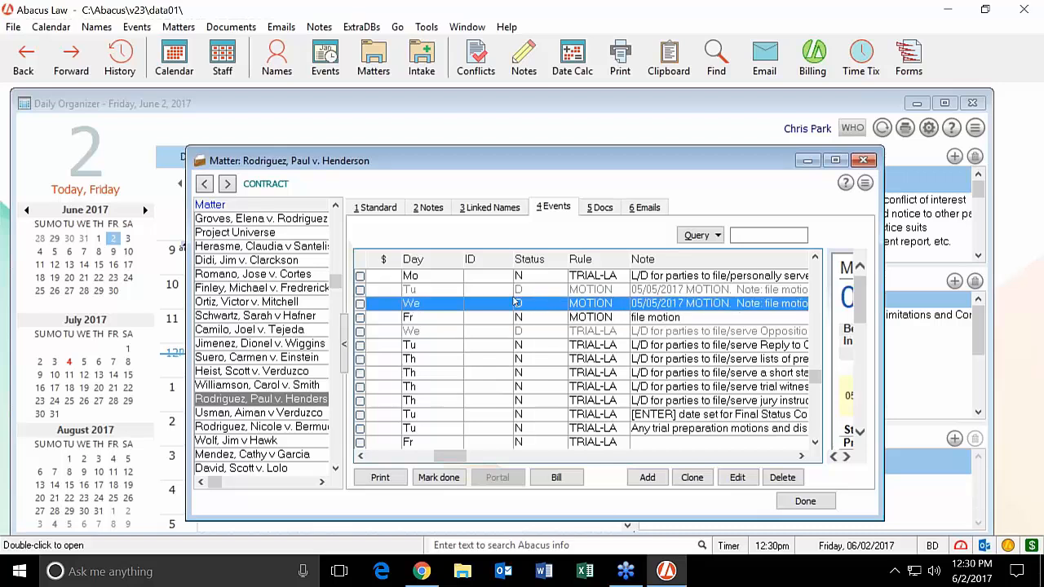
click(519, 330)
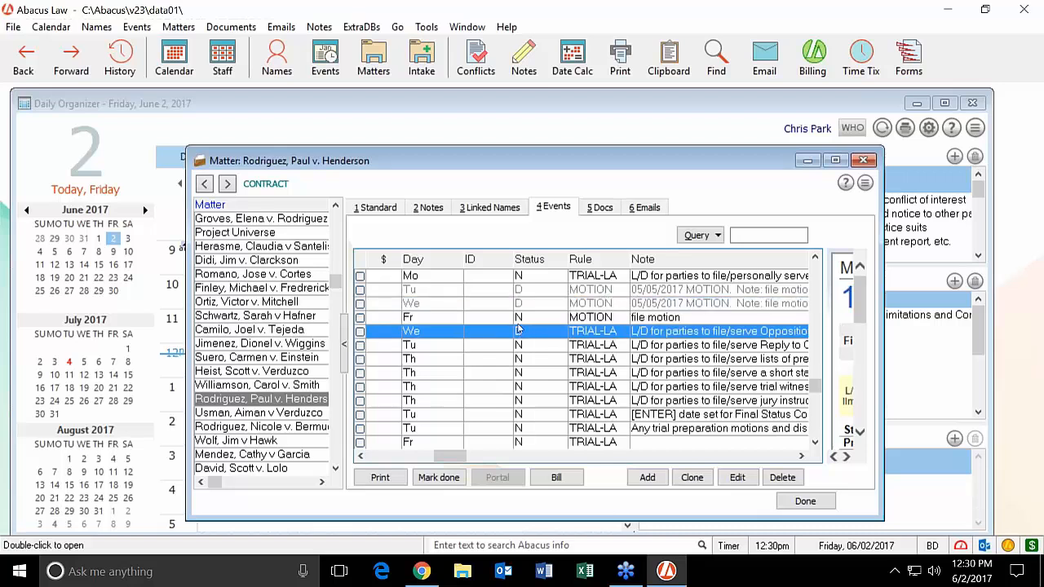
- Open the MOTION event dated 05/05/2017 from the matter's events list
drag(442, 455, 371, 454)
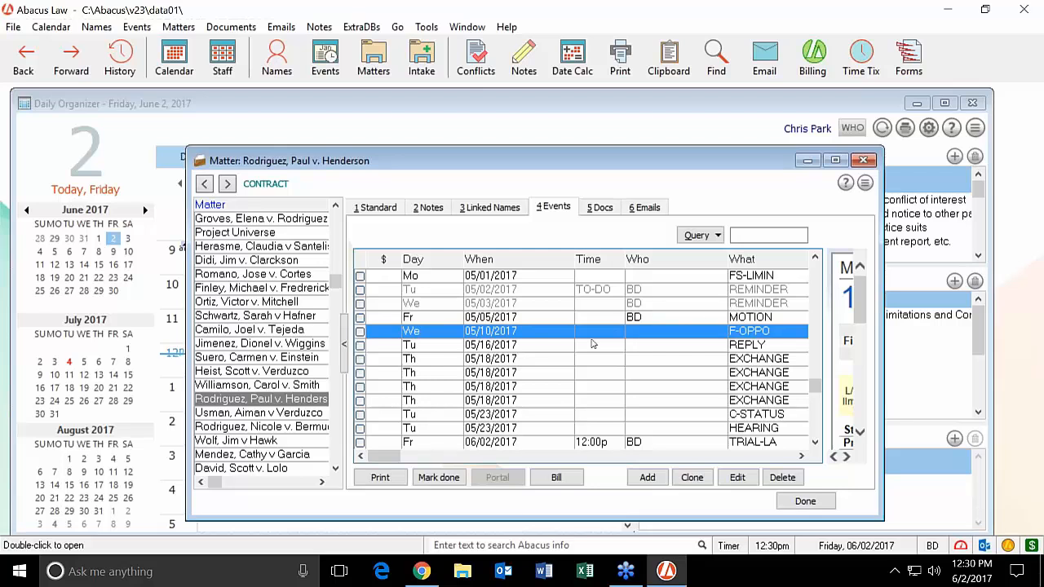
click(640, 320)
double_click(640, 323)
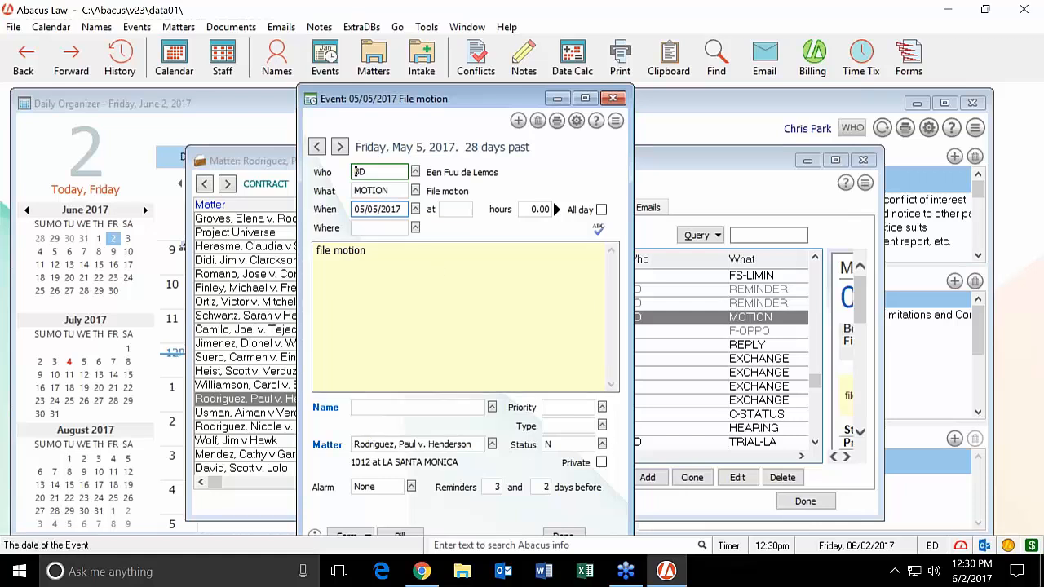
- Reassign the 05/05/2017 MOTION event to CP, set its status to D (Done), and save it
drag(374, 172, 332, 173)
text(C)
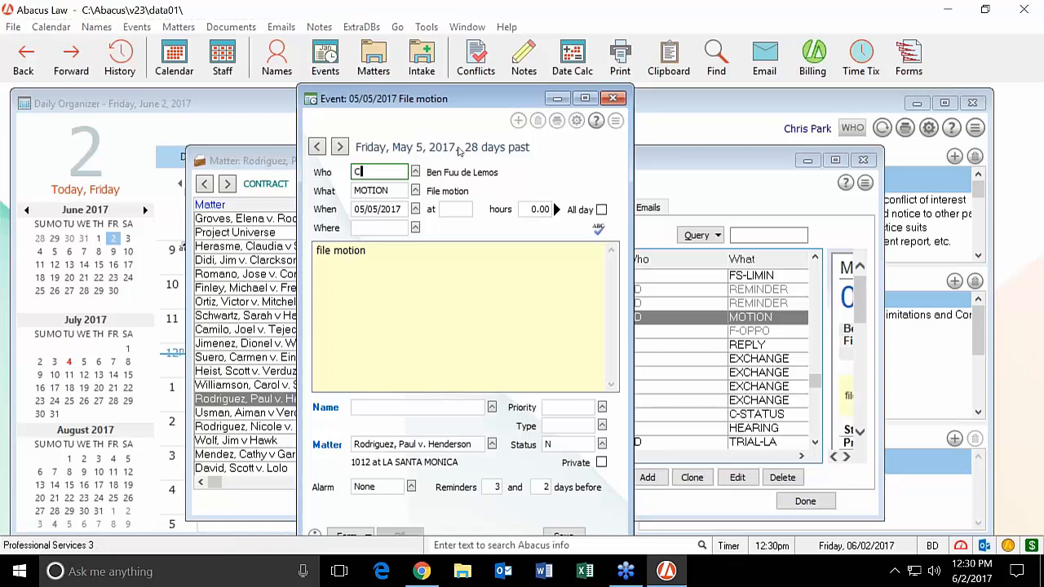
text(P)
key(Tab)
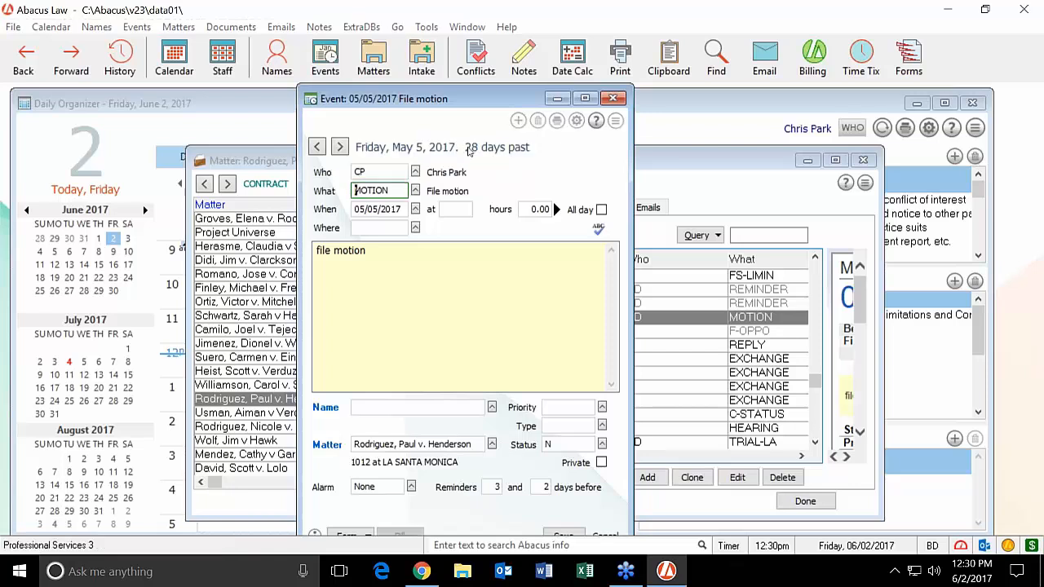
click(602, 443)
click(521, 242)
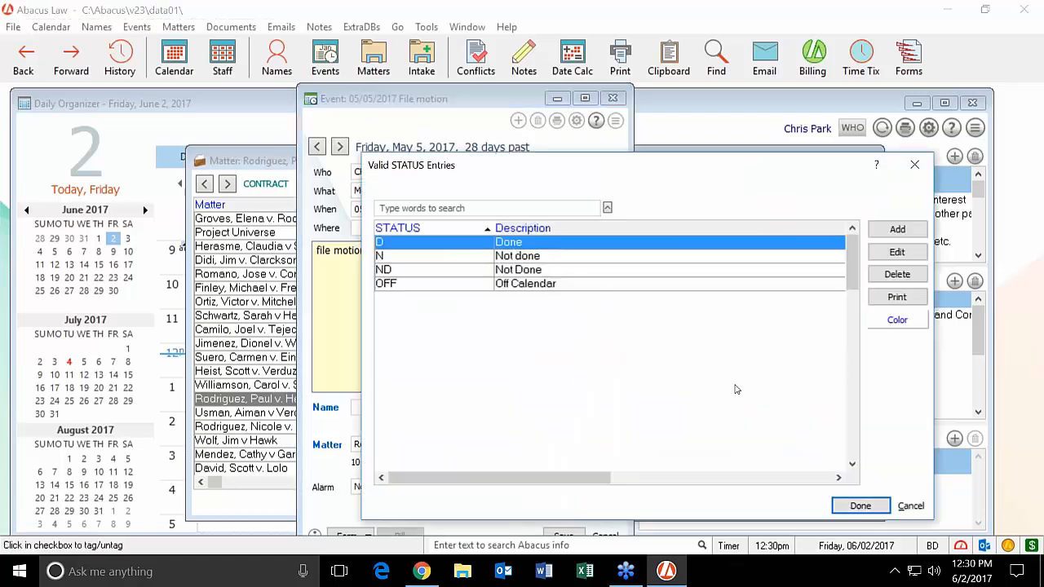
click(860, 506)
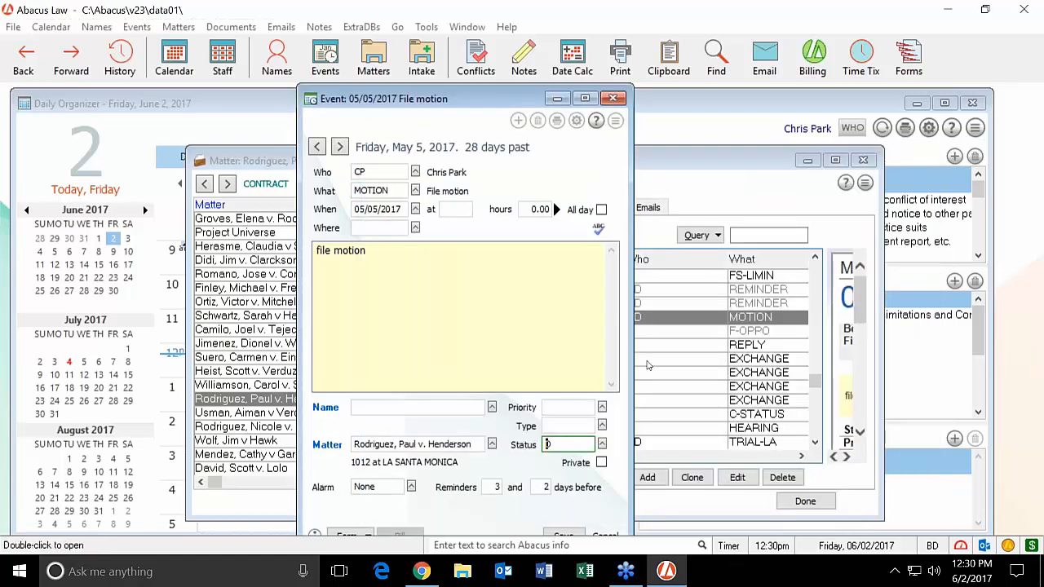
click(555, 535)
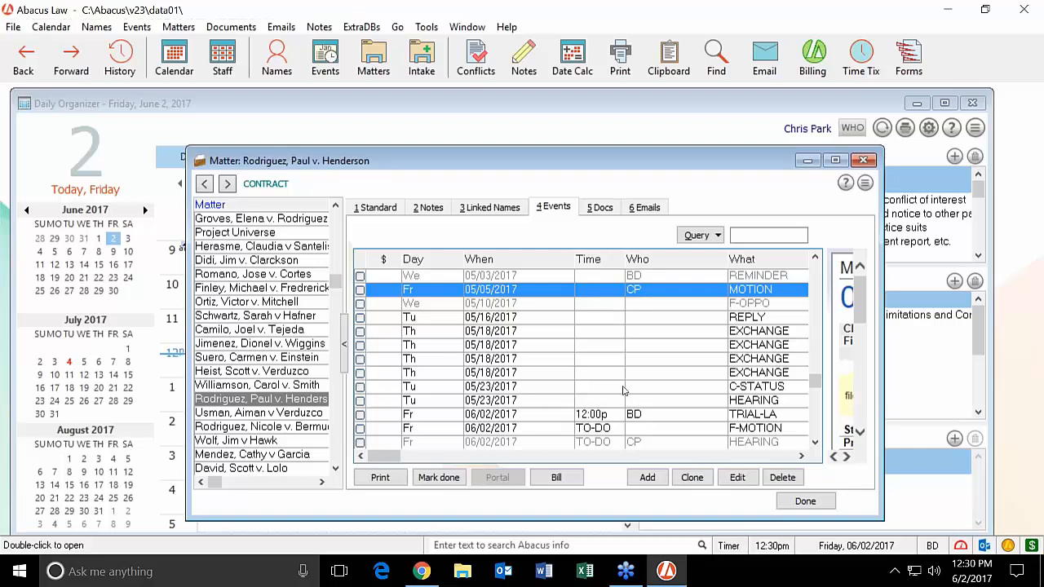
- Check the status and rule columns for the MOTION event in the matter's events list and close the matter
click(800, 455)
click(800, 456)
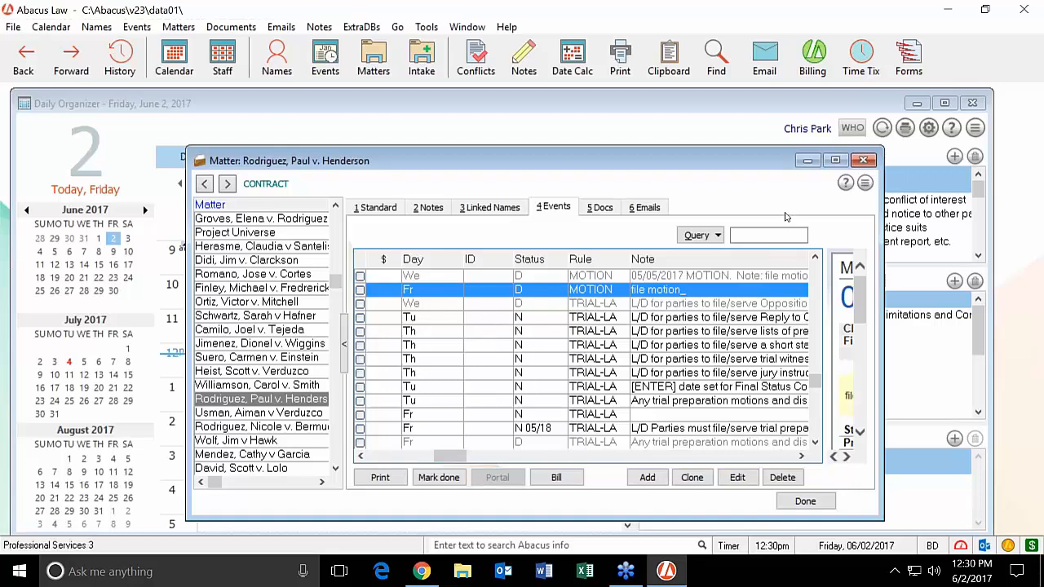
click(864, 161)
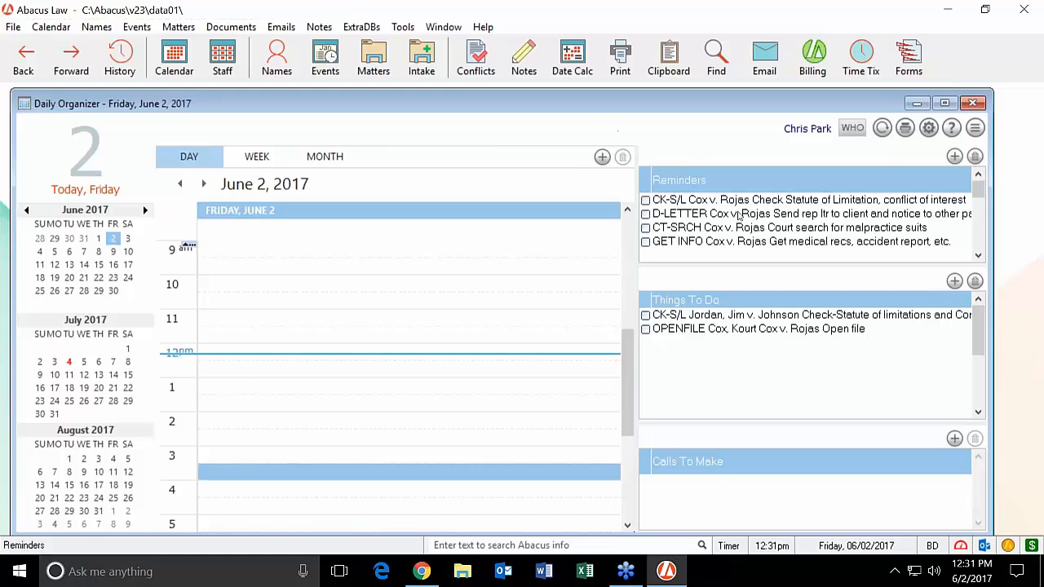
- Convert the CK-S/L statute of limitation reminder on June 2, 2017 to a to-do by setting its time to to-do, and save it
mouse_move(835, 228)
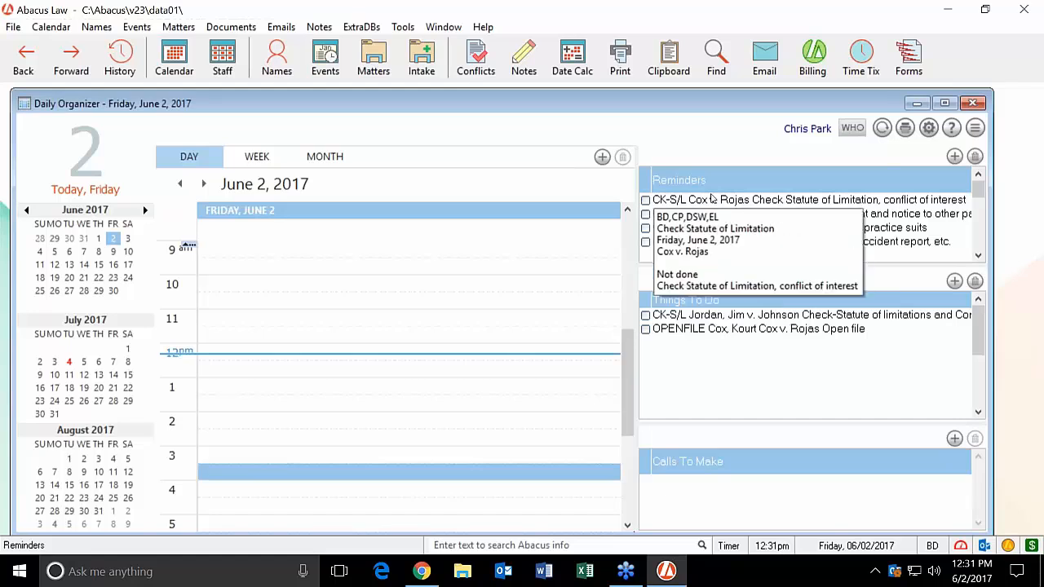
click(713, 200)
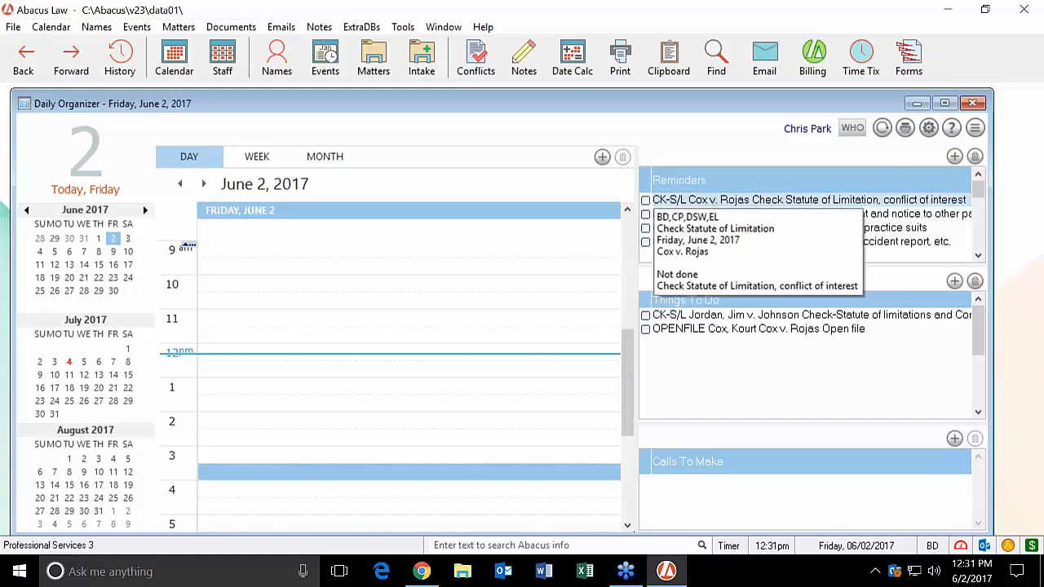
double_click(713, 200)
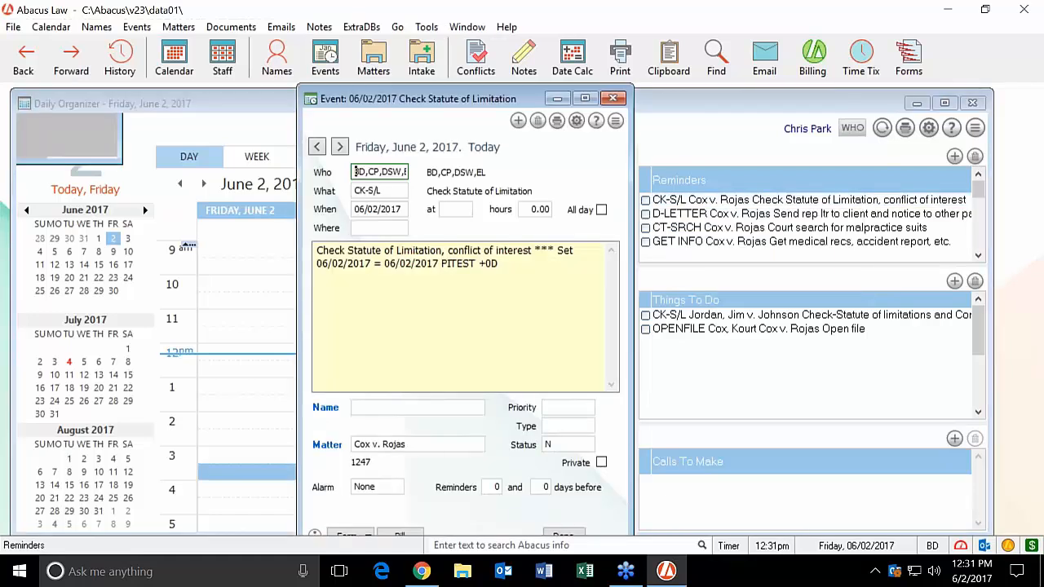
click(453, 210)
text(to-do)
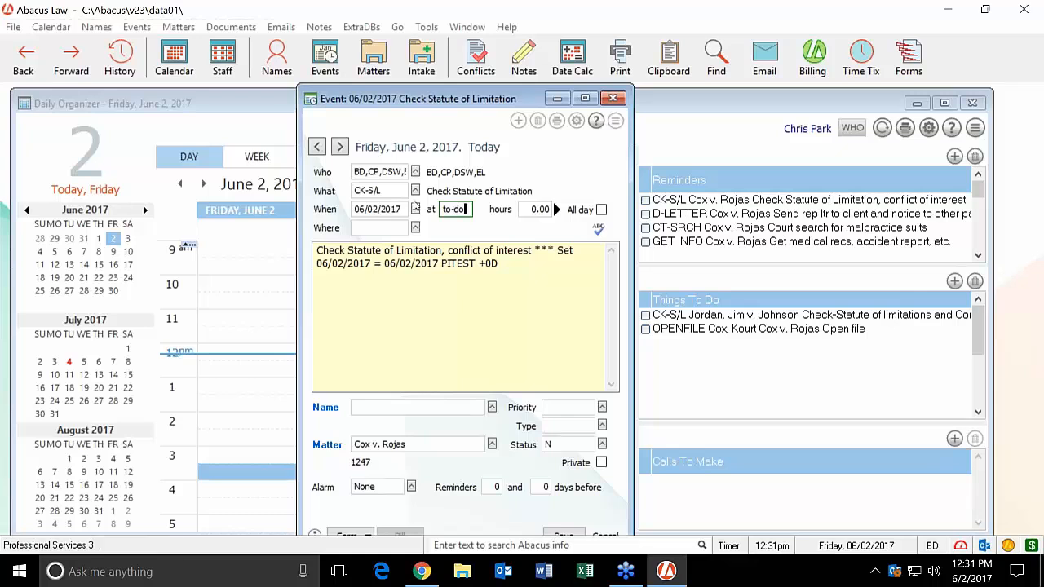
click(566, 444)
click(561, 535)
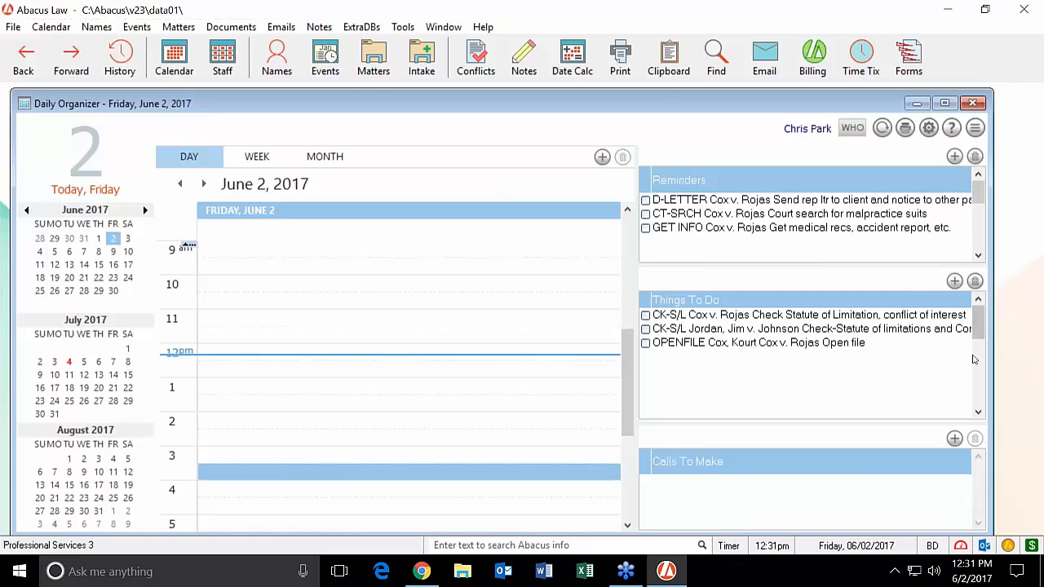
- Look through the Daily Organizer for the days from June 5 back to June 1, 2017
click(203, 185)
click(203, 186)
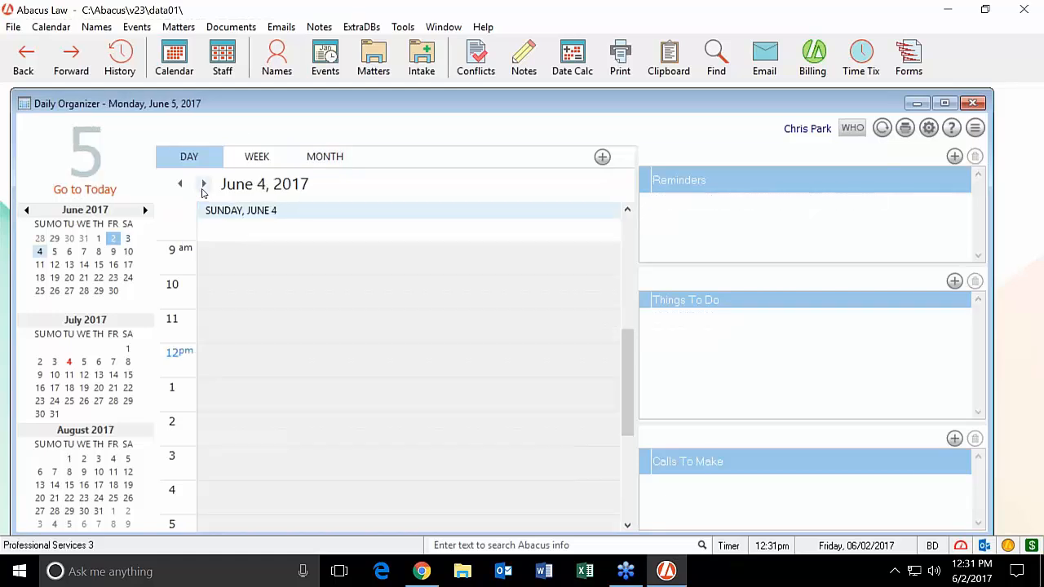
click(203, 185)
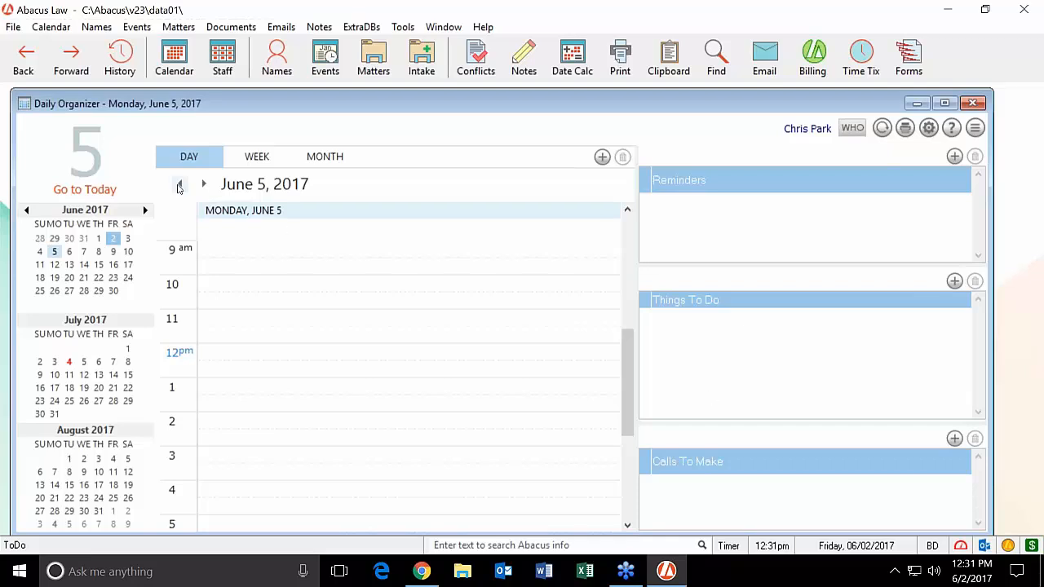
click(179, 184)
click(179, 185)
click(179, 184)
click(179, 186)
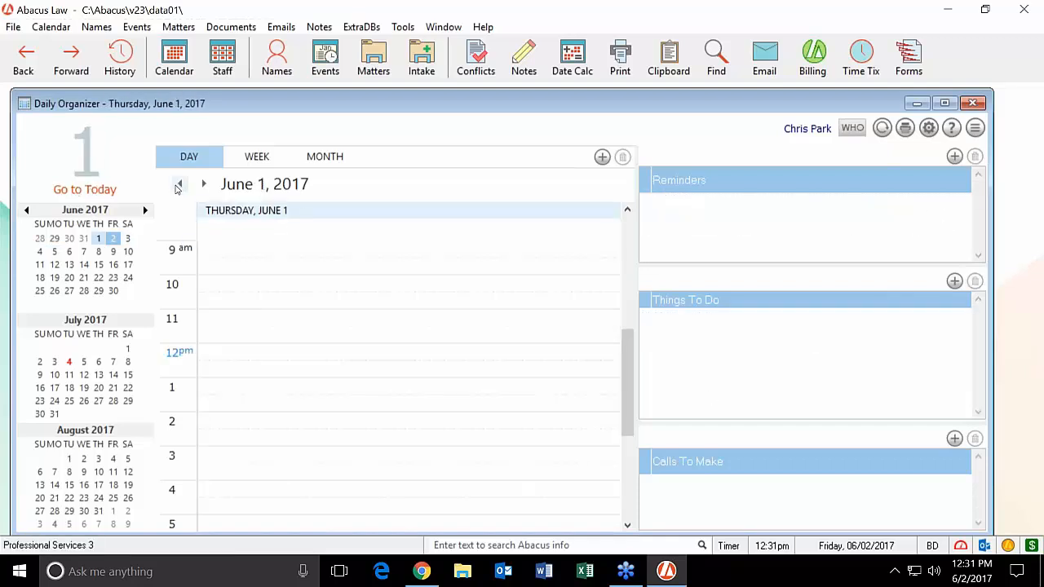
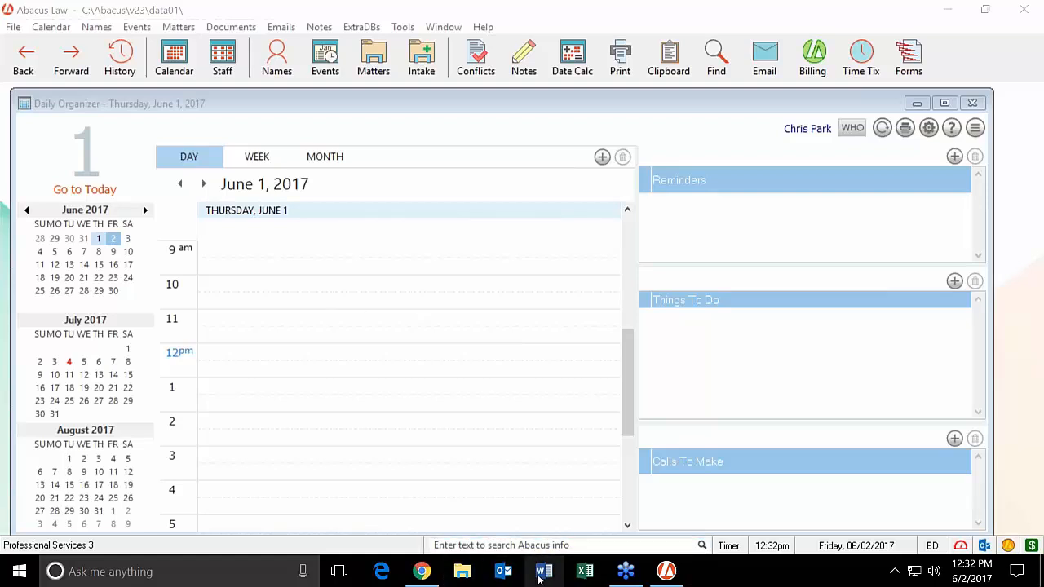
- Open the calendar rules setup and search the rules for "pi te"
click(662, 571)
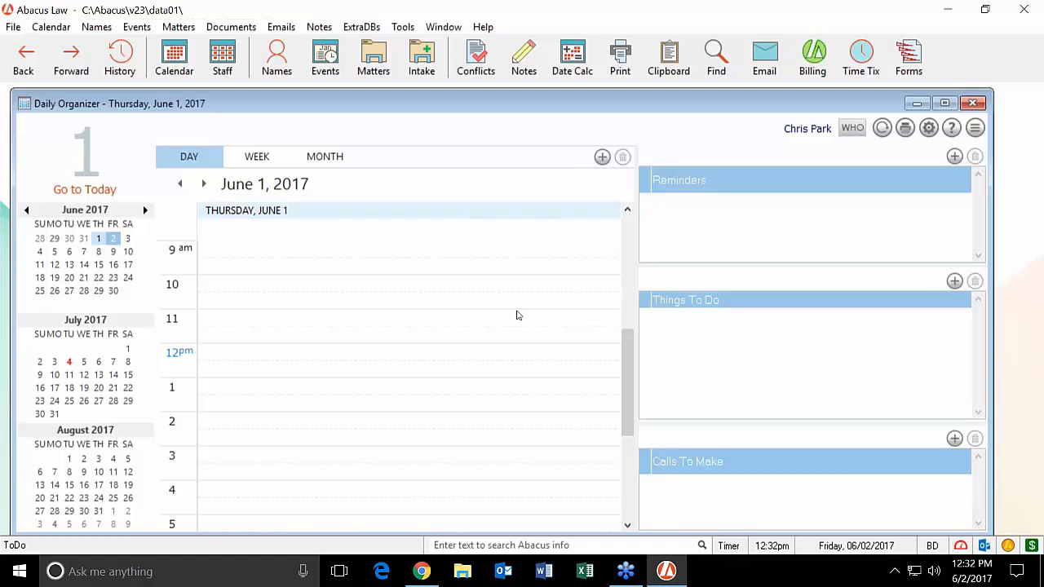
click(603, 158)
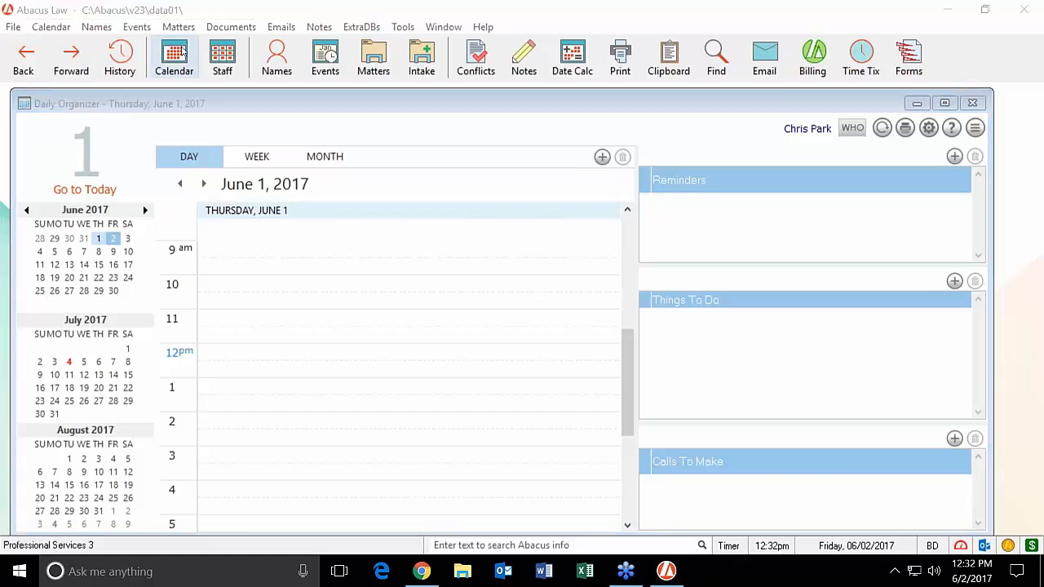
click(15, 28)
mouse_move(40, 64)
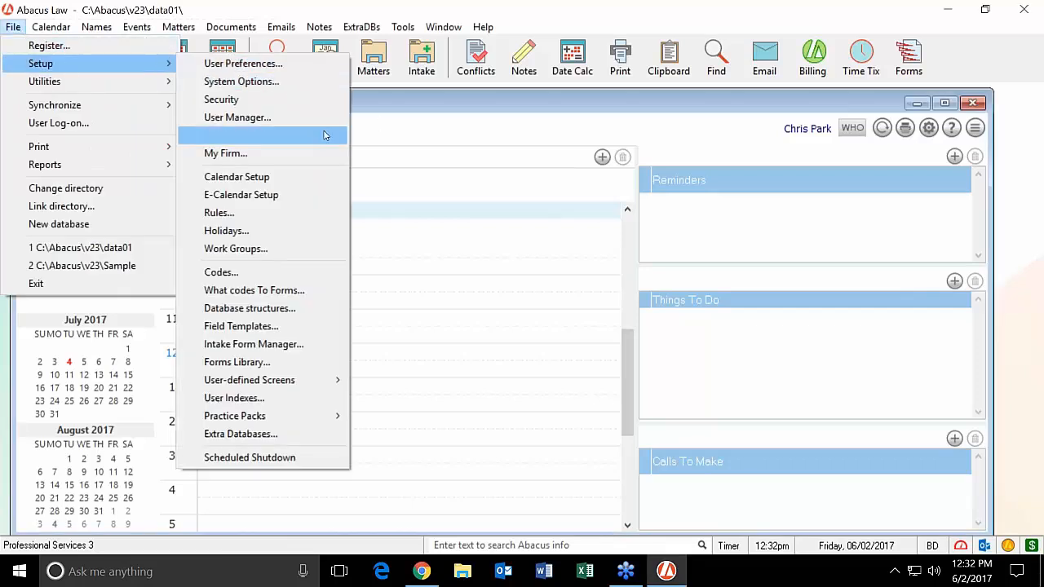
click(244, 213)
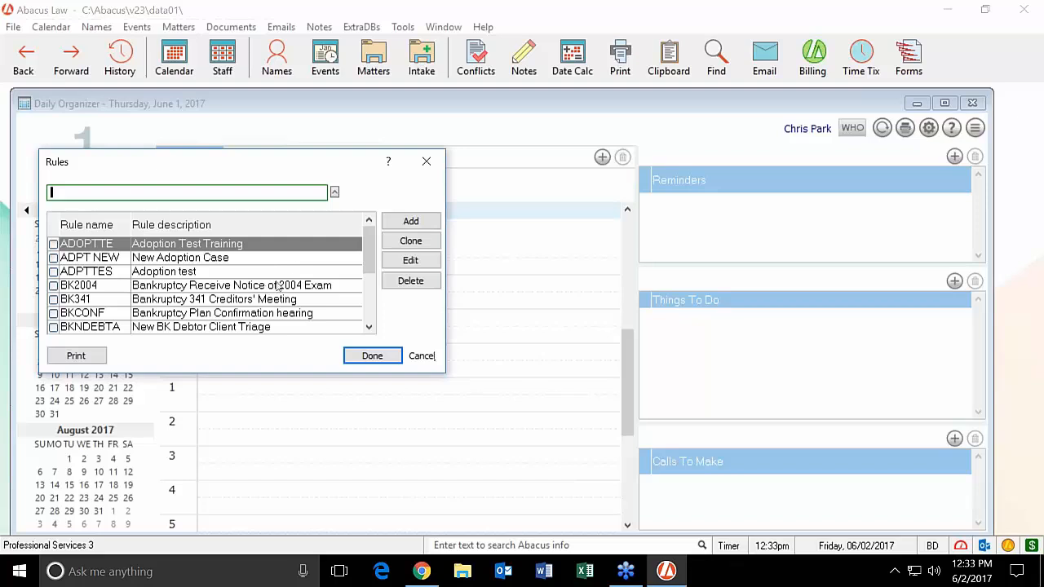
text(pi te)
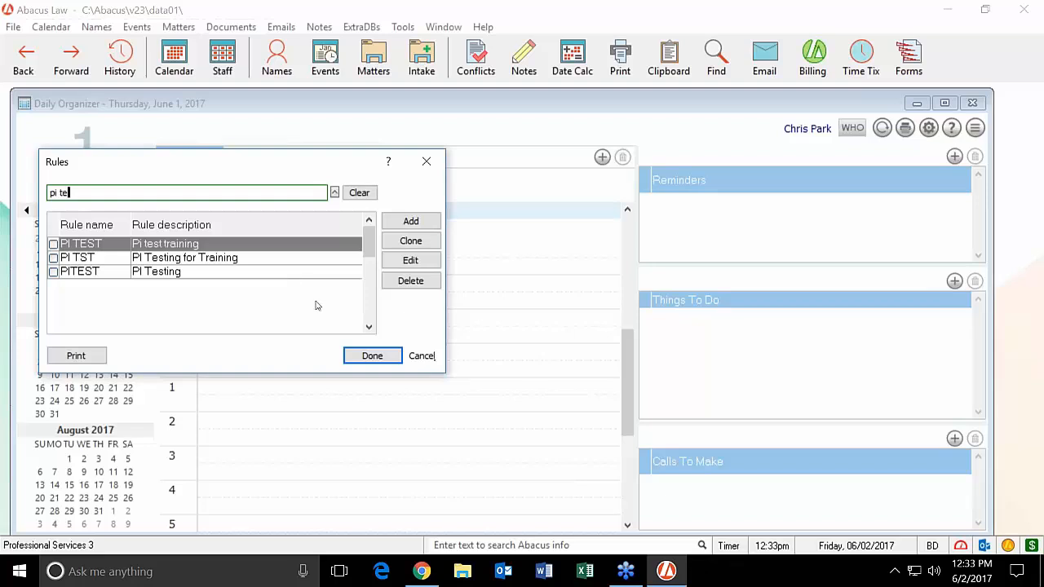
- Open the PITEST rule, examine its sequence of events, and close it
click(249, 271)
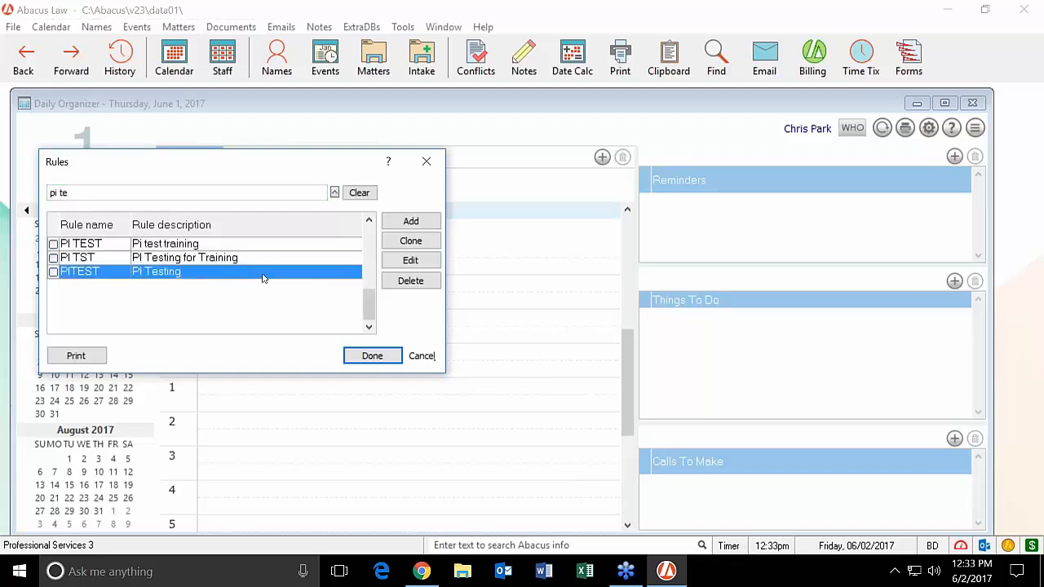
click(410, 261)
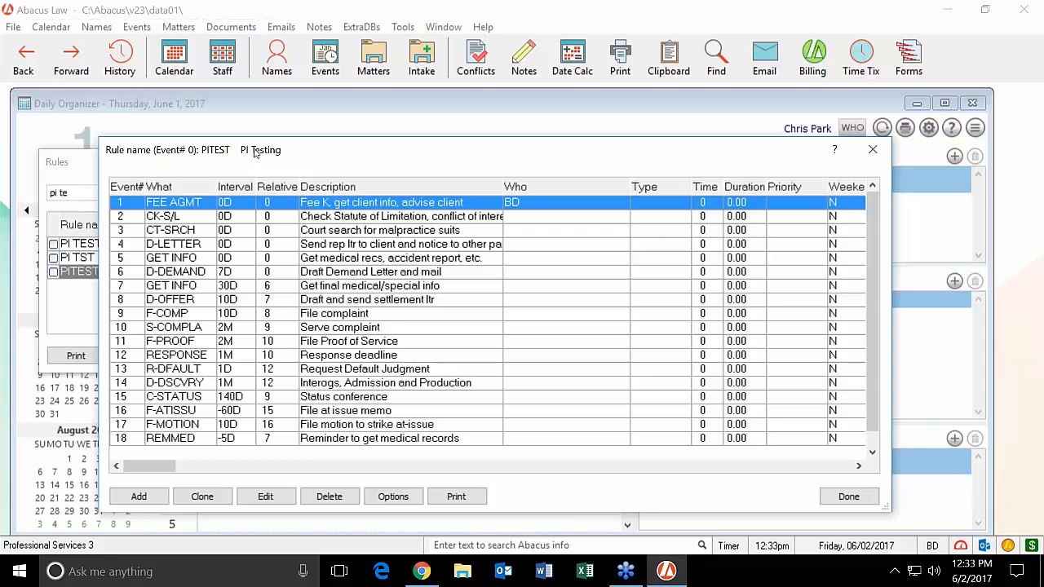
drag(255, 152, 181, 132)
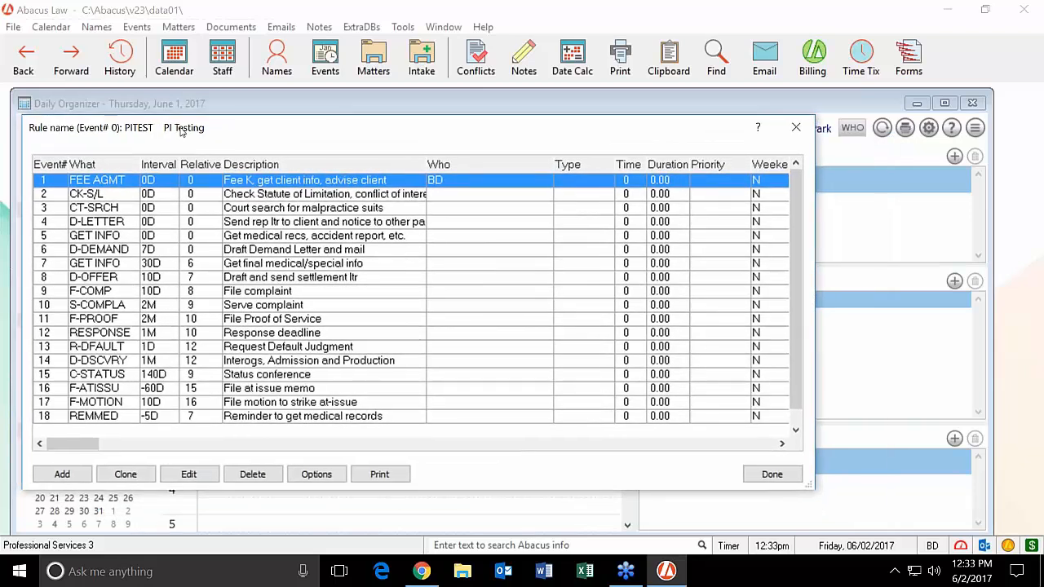
drag(206, 133, 129, 179)
click(711, 167)
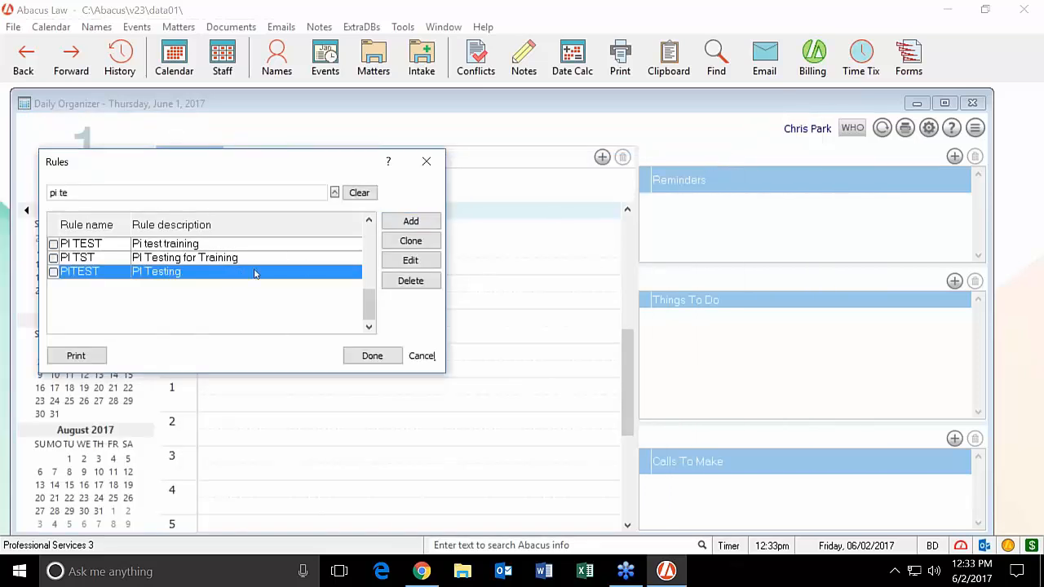
- Clone the PITEST rule as PI-FUU with the description "Pi-fuu testing" and close the new rule's event list
click(410, 241)
text(P)
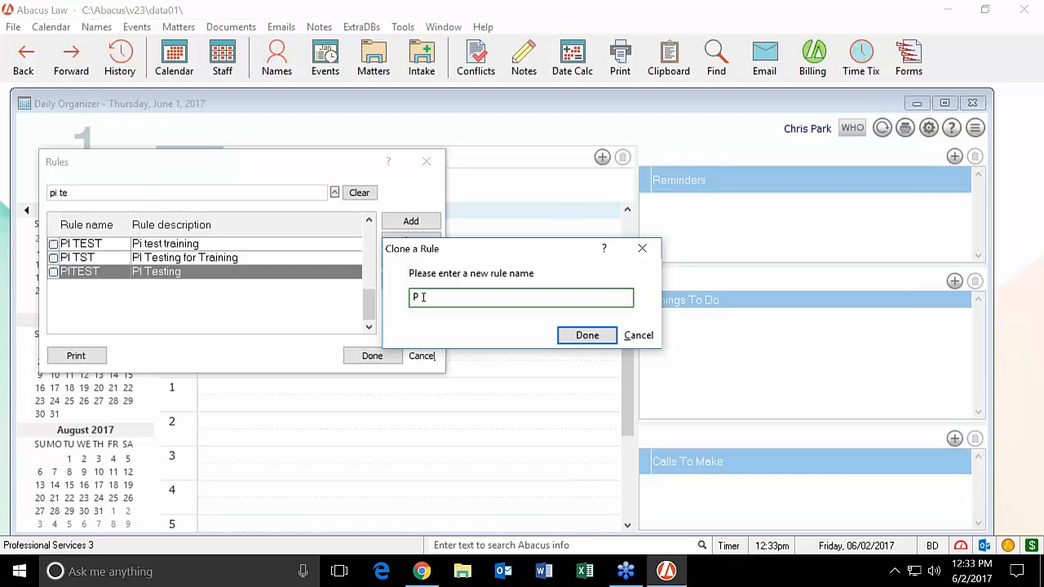
text(I3)
text(FUU)
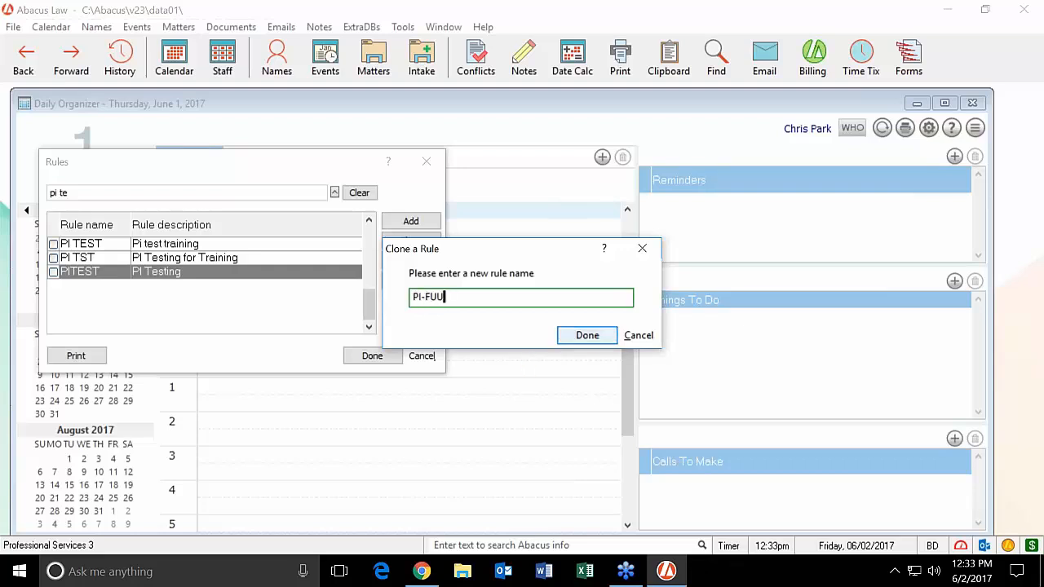
click(575, 338)
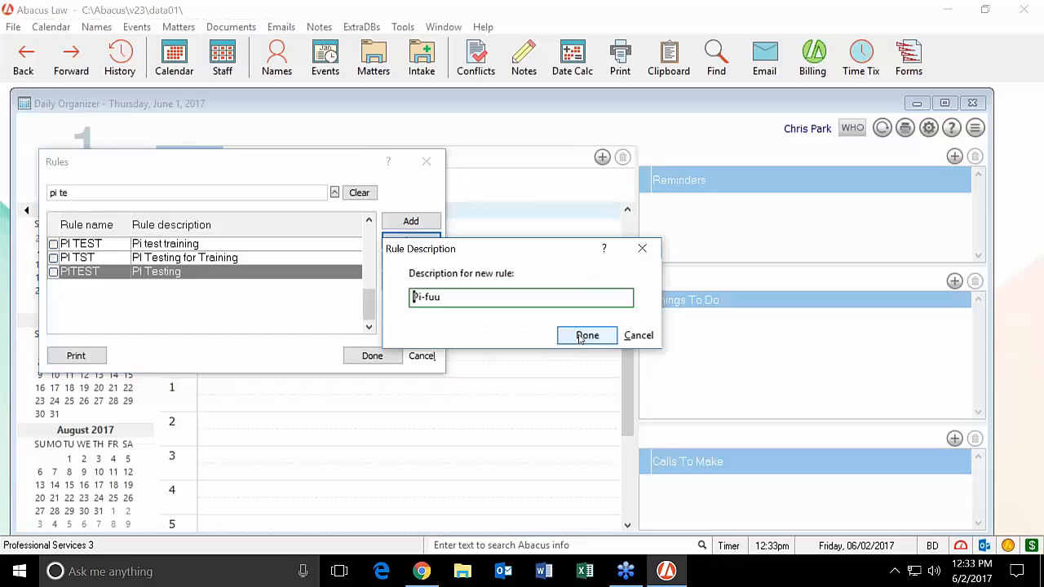
text(tes)
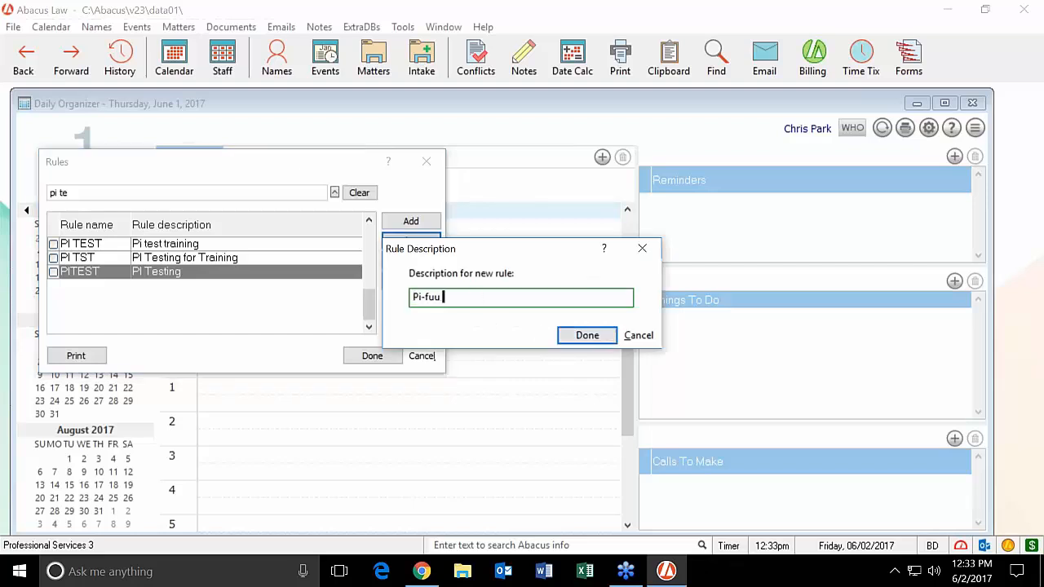
text(ting)
click(570, 338)
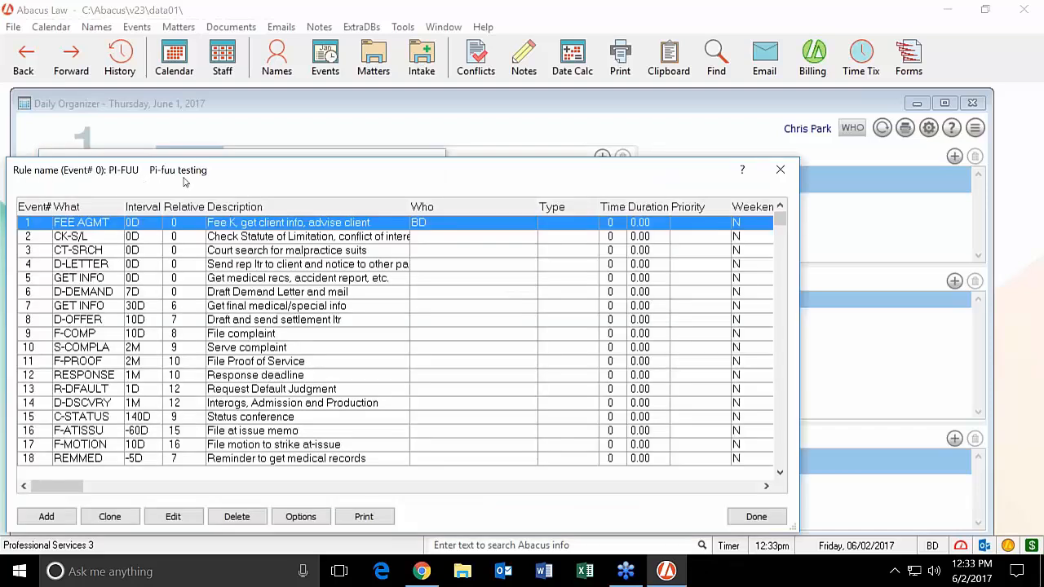
drag(307, 173, 207, 133)
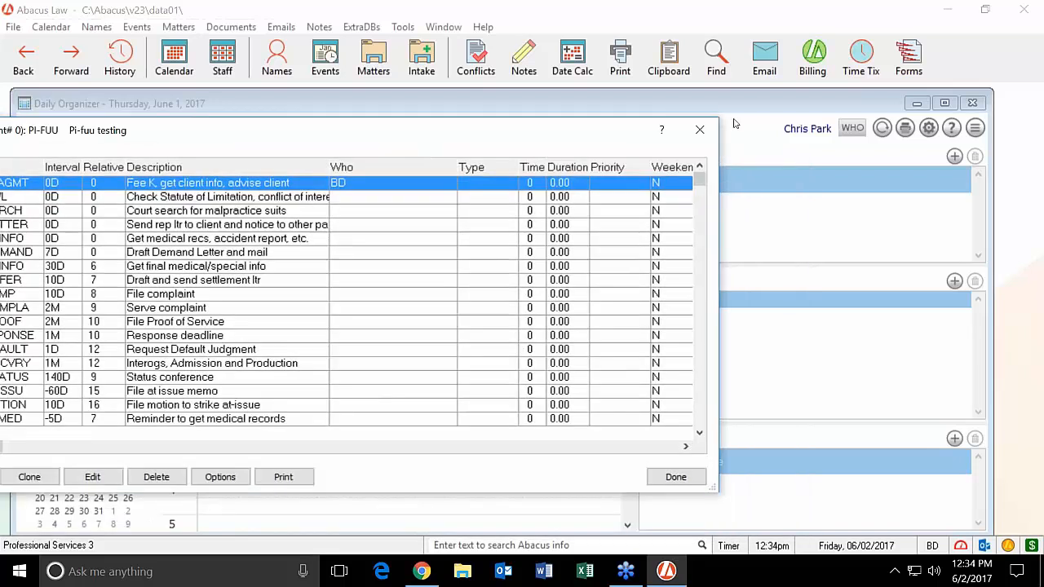
click(676, 477)
- Delete the original PITEST rule and close the rules list
click(214, 286)
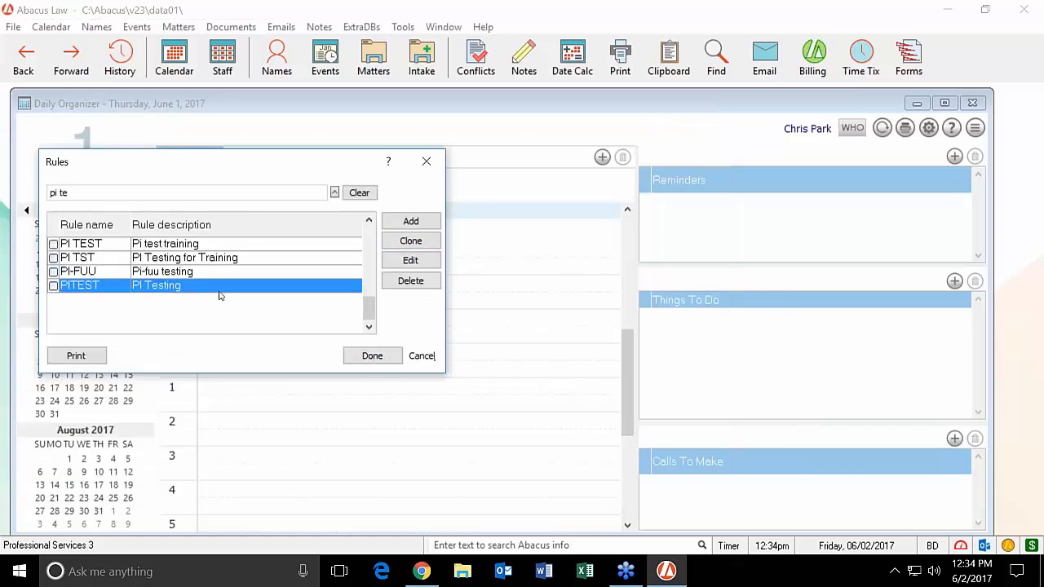
click(410, 280)
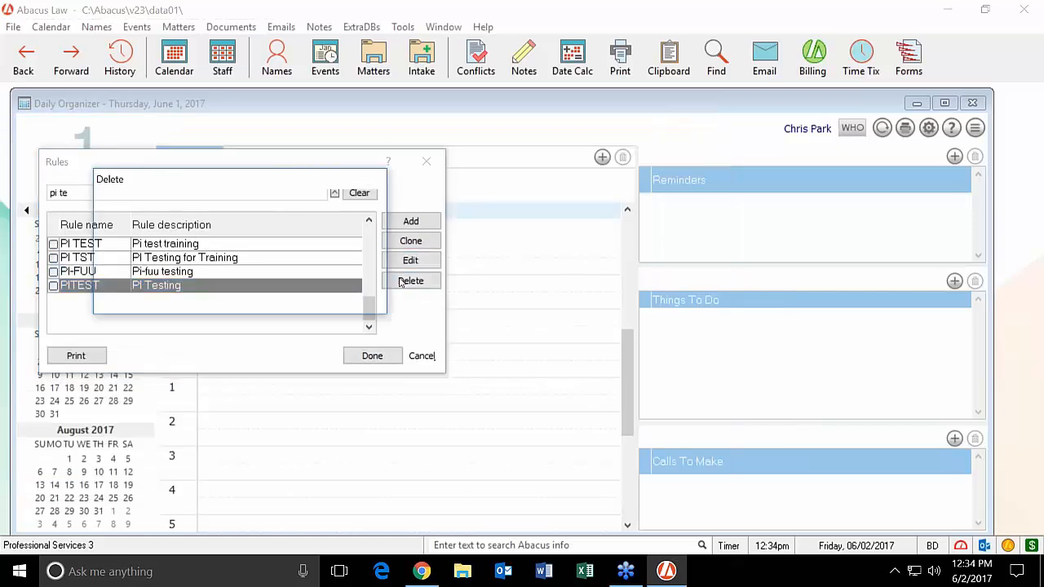
click(226, 261)
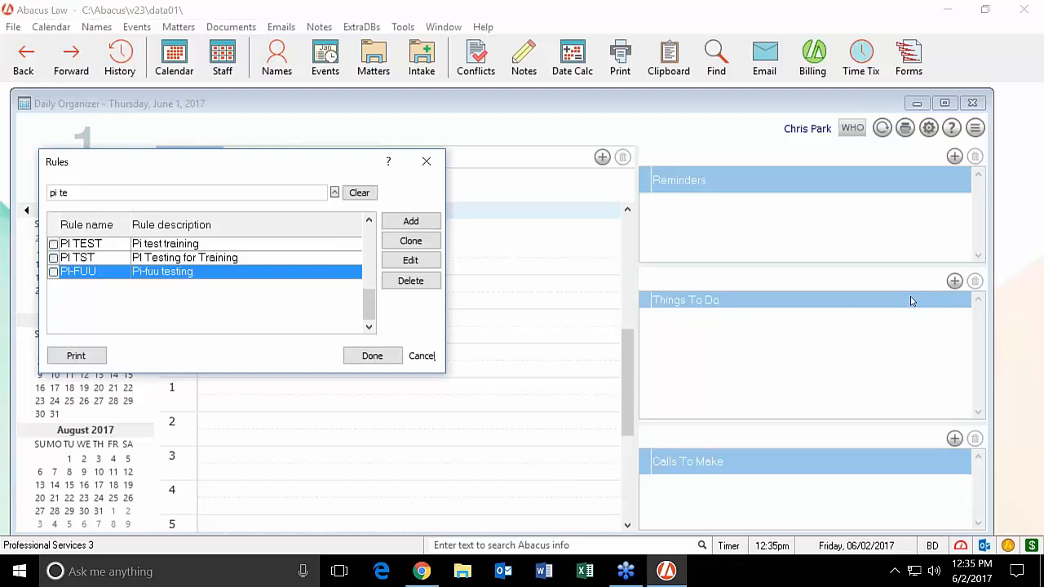
click(1032, 271)
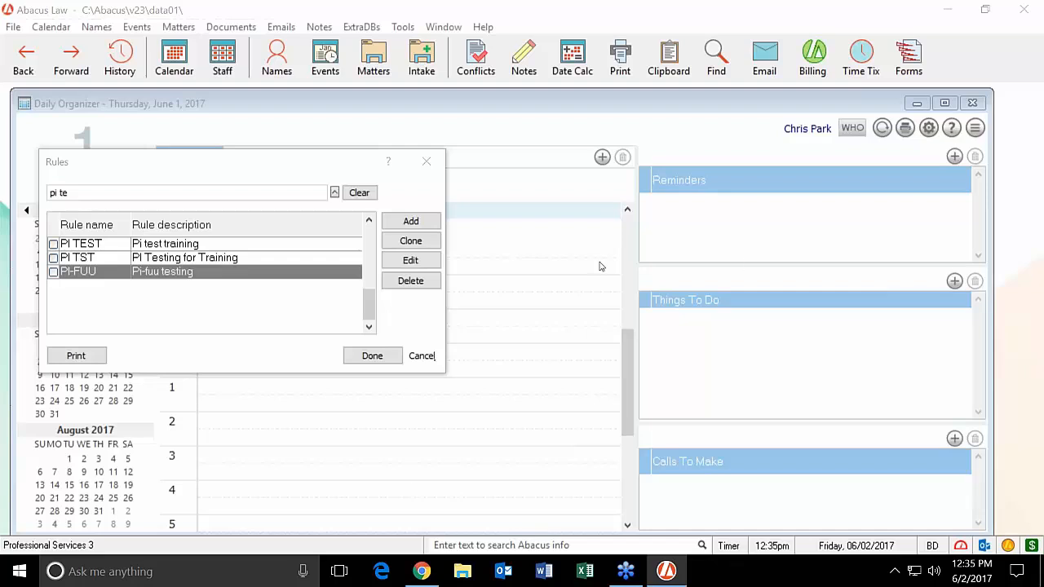
click(422, 357)
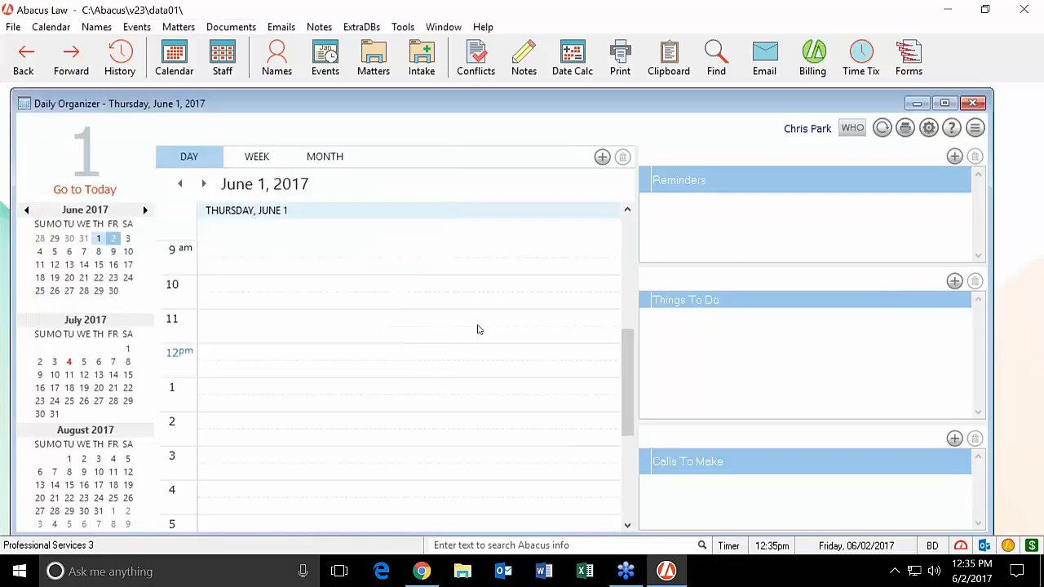